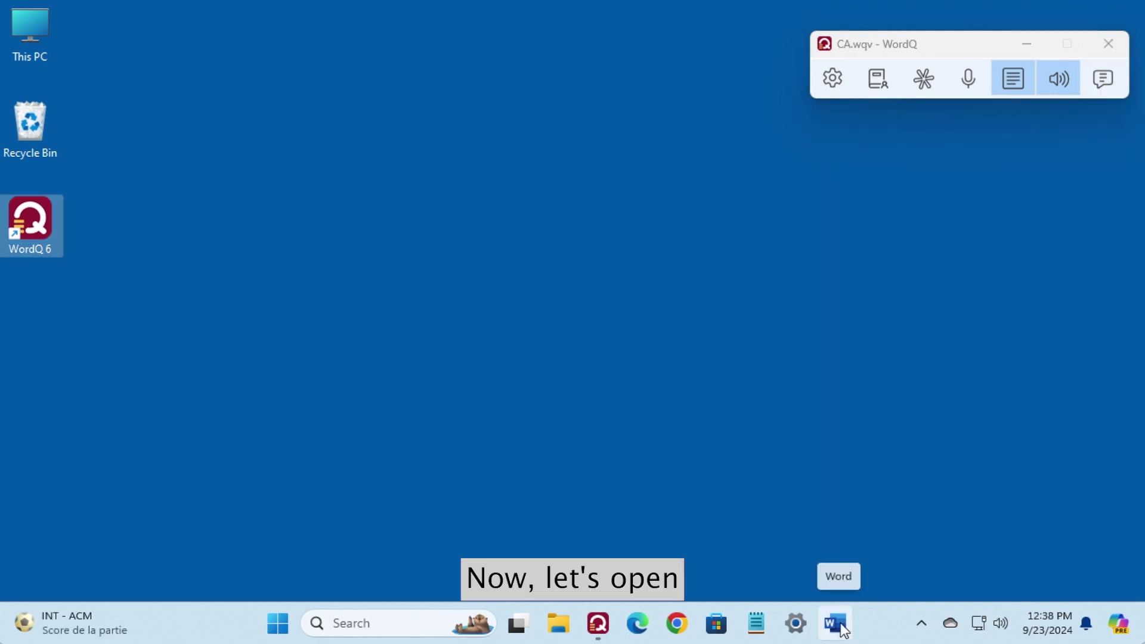
# Launch Microsoft Word from the taskbar while WordQ 6 keeps running
pyautogui.click(837, 624)
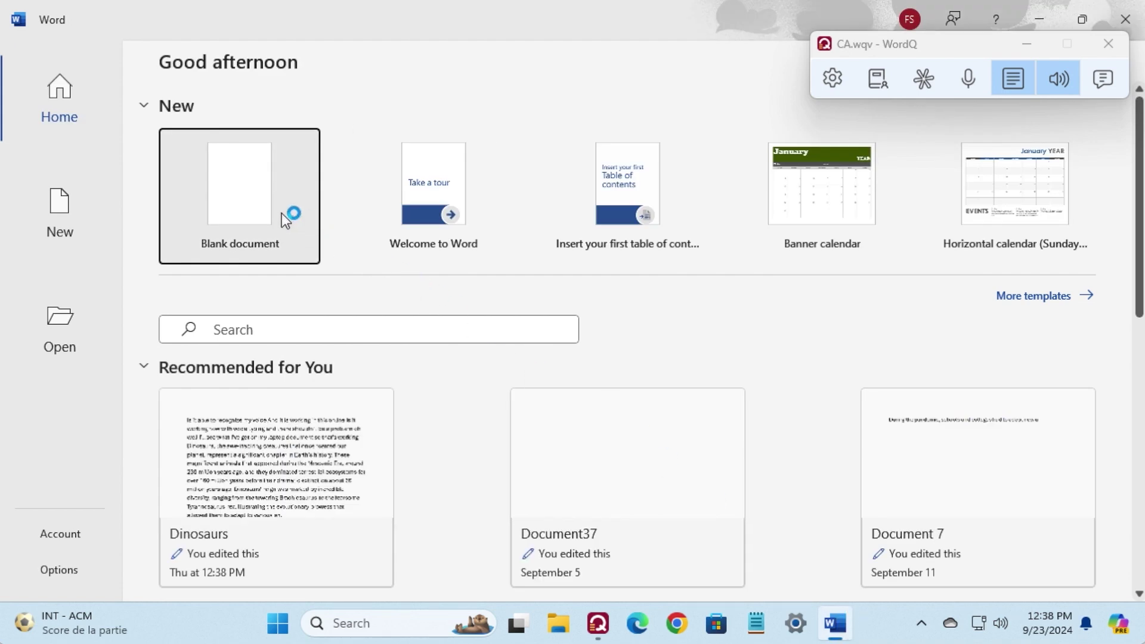
# In a new blank document, type 'I would like to have longer weekends.' using WordQ's 'to' prediction, then start a new line
pyautogui.click(244, 198)
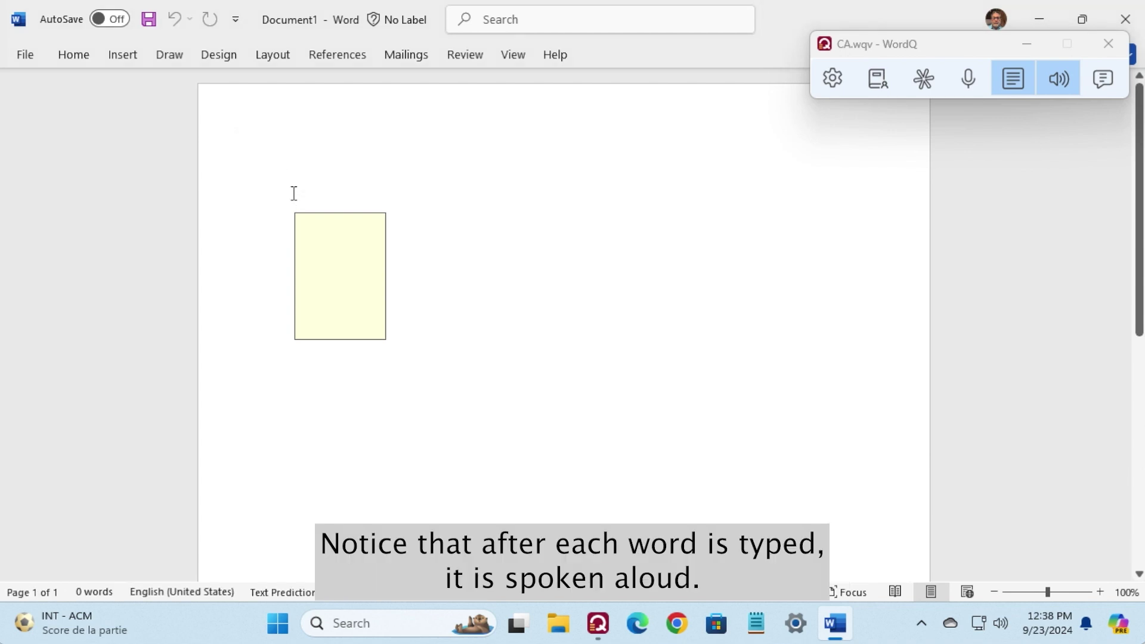
pyautogui.write('I would')
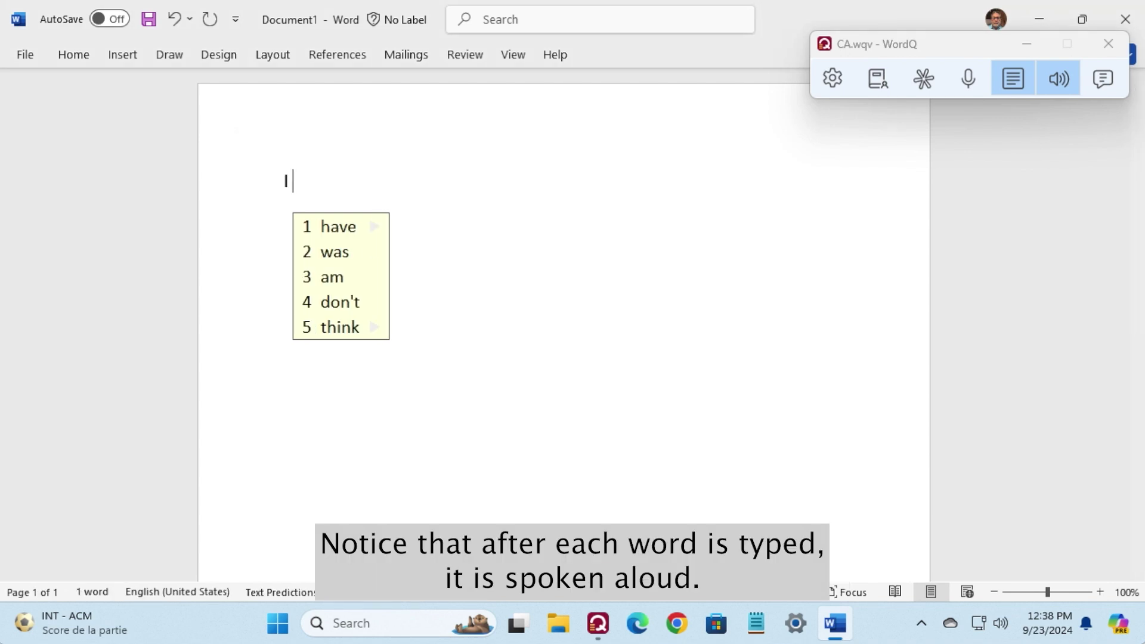
pyautogui.write(' like')
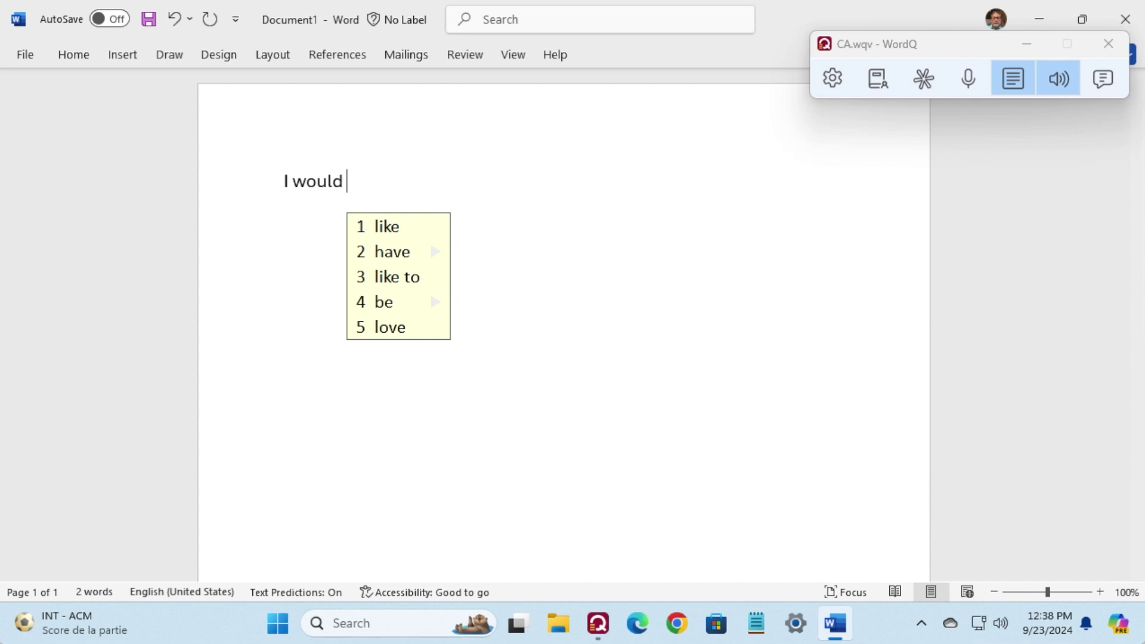
pyautogui.press('Tab')
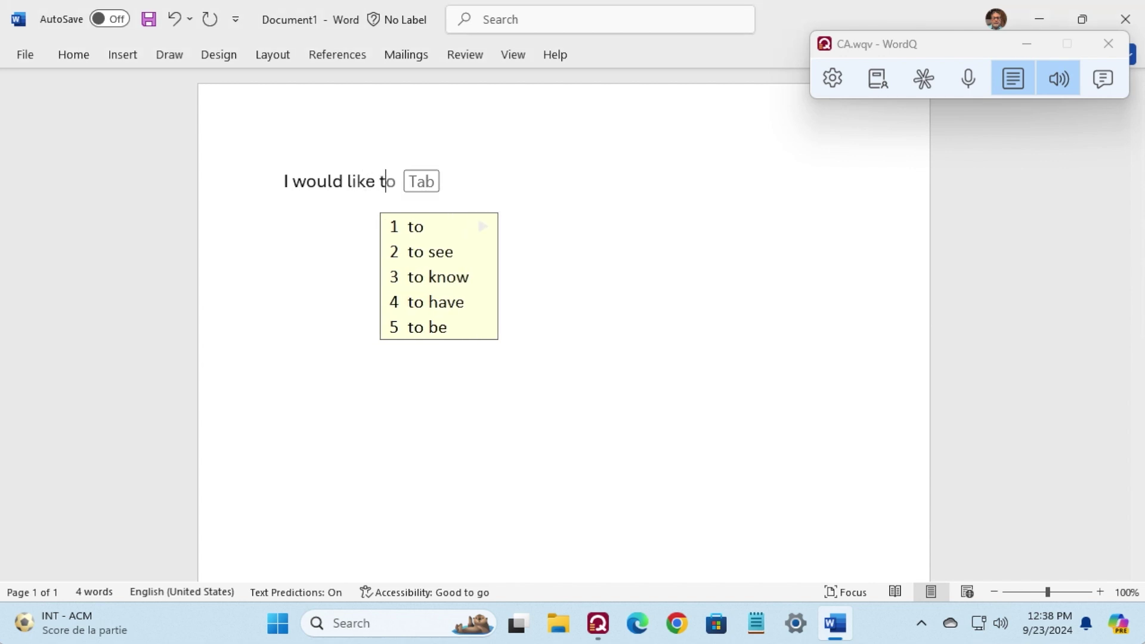
pyautogui.write('hav')
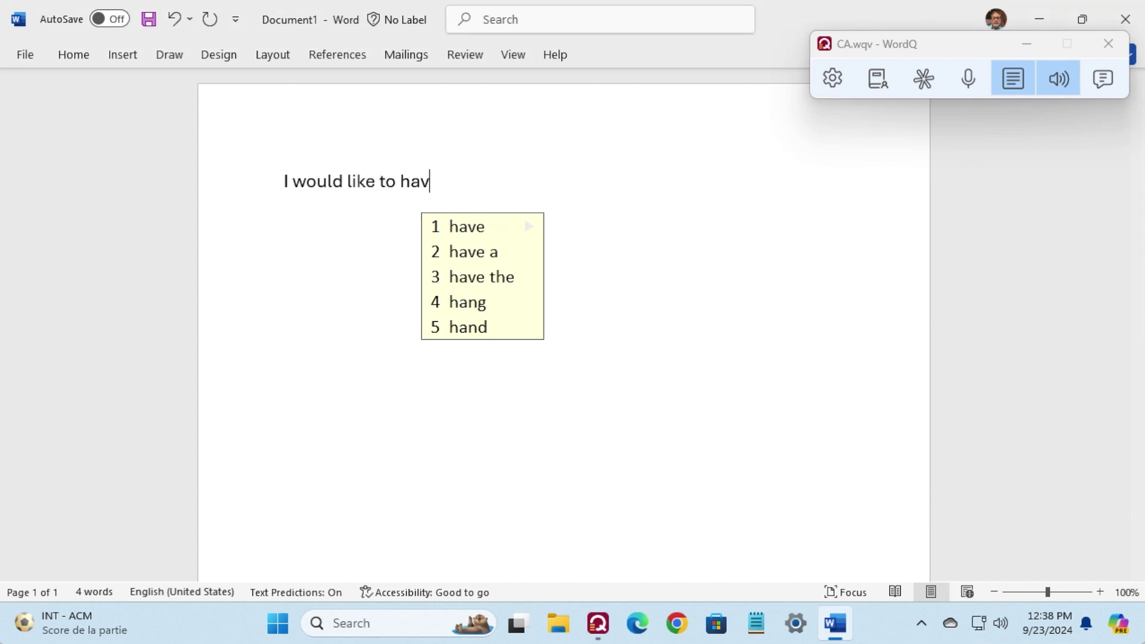
pyautogui.write('e longer ')
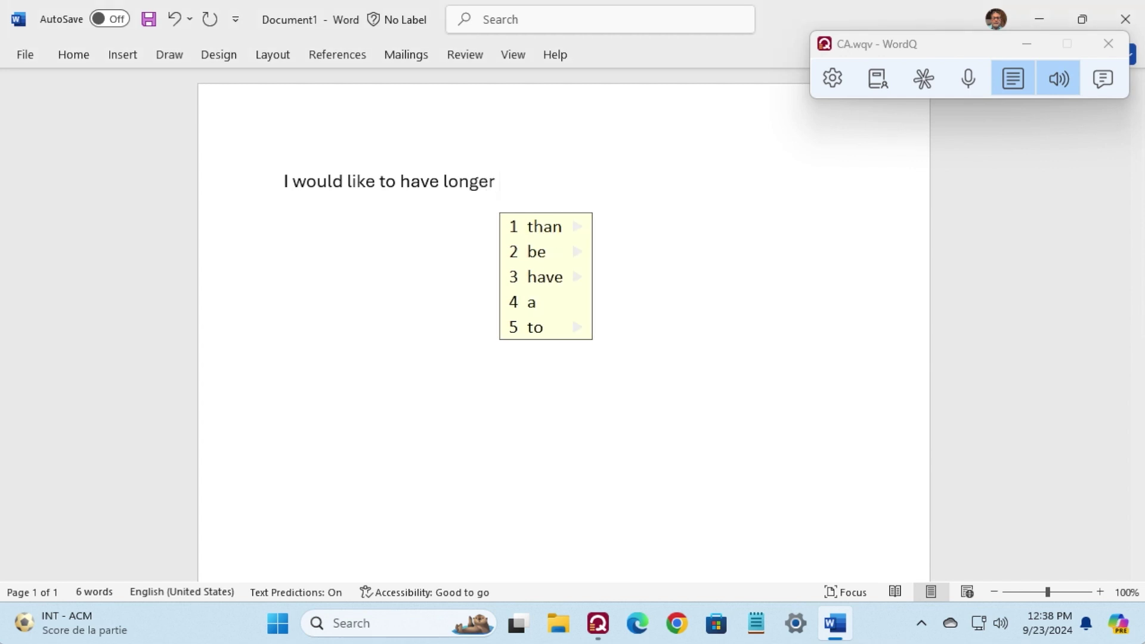
pyautogui.write('weeker')
pyautogui.write('ds.')
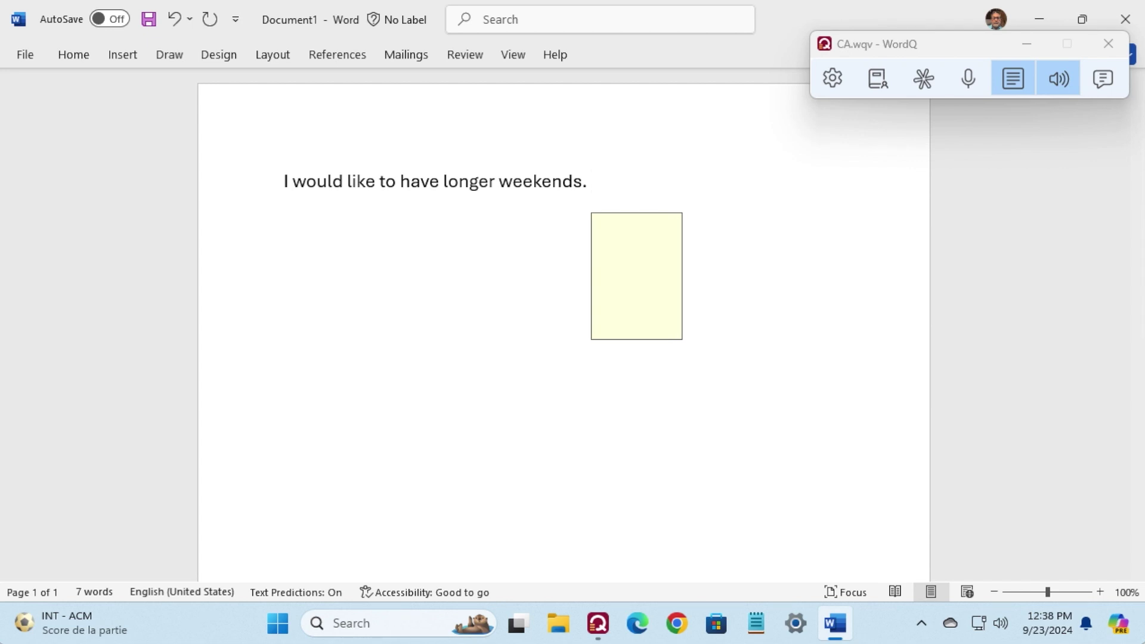
pyautogui.press('Return')
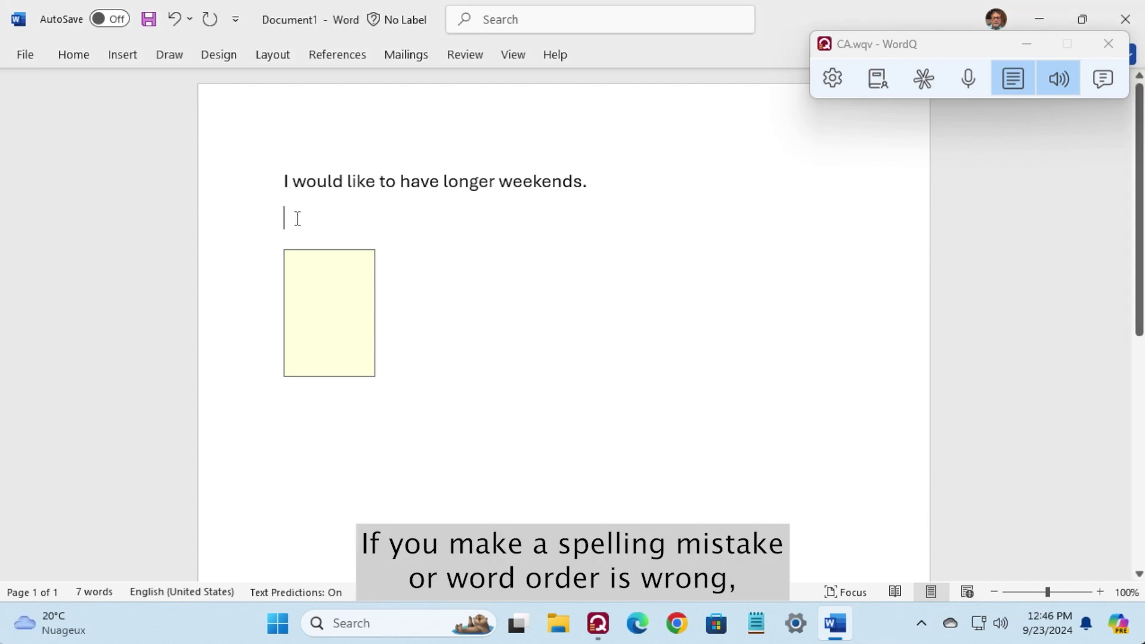
# Type 'That is a got' and fix 'got' to 'good' from WordQ's prediction list
pyautogui.write('Tha')
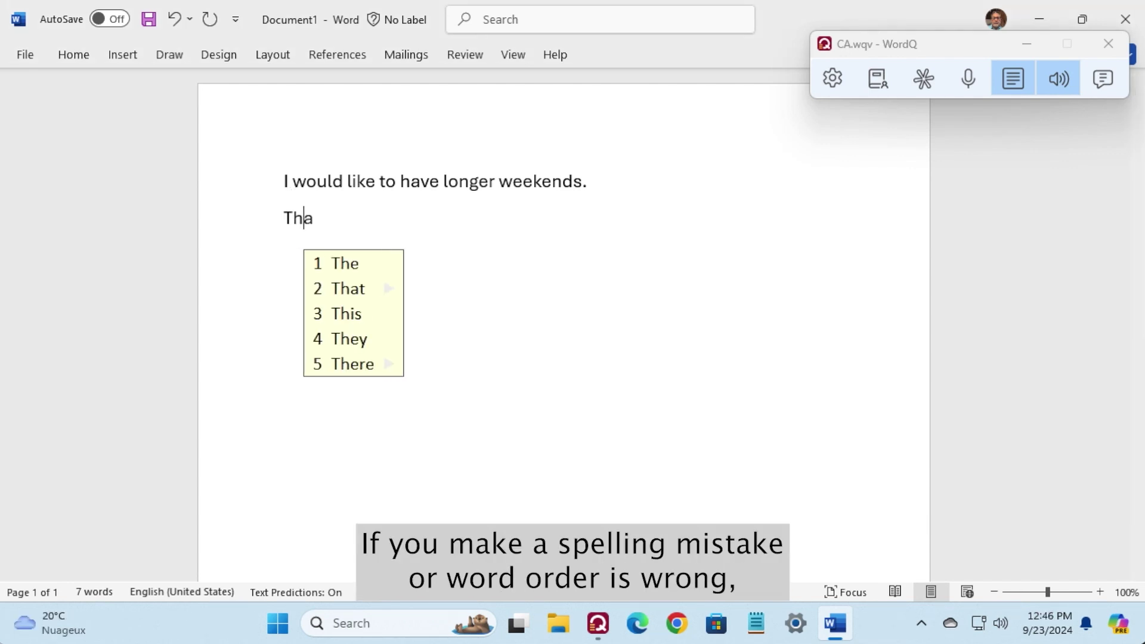
pyautogui.write('t is')
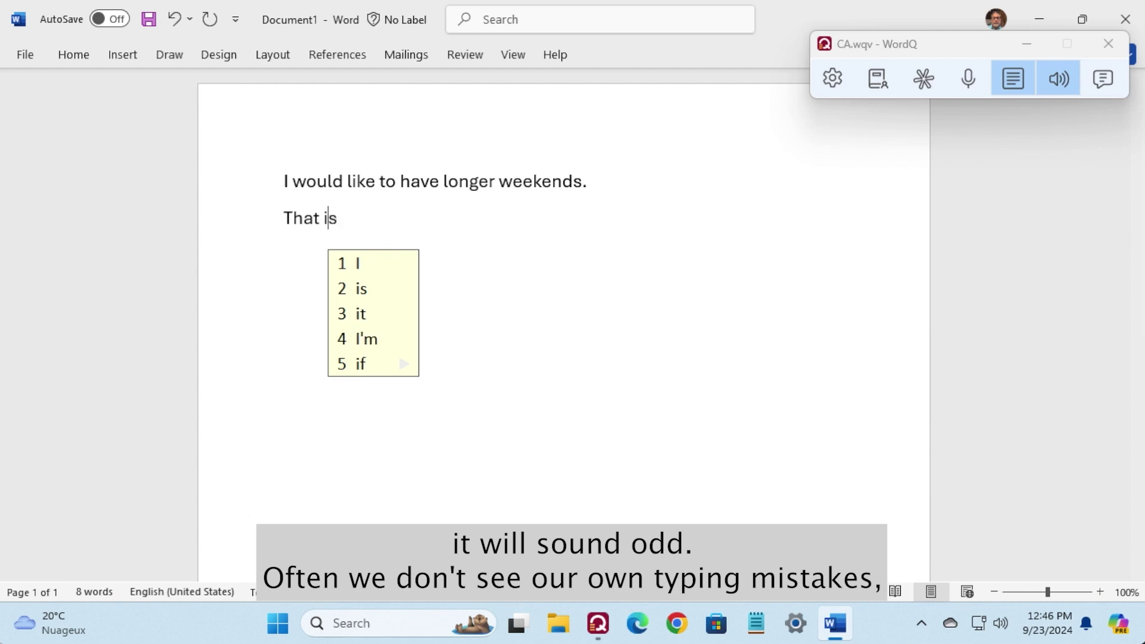
pyautogui.write(' a got')
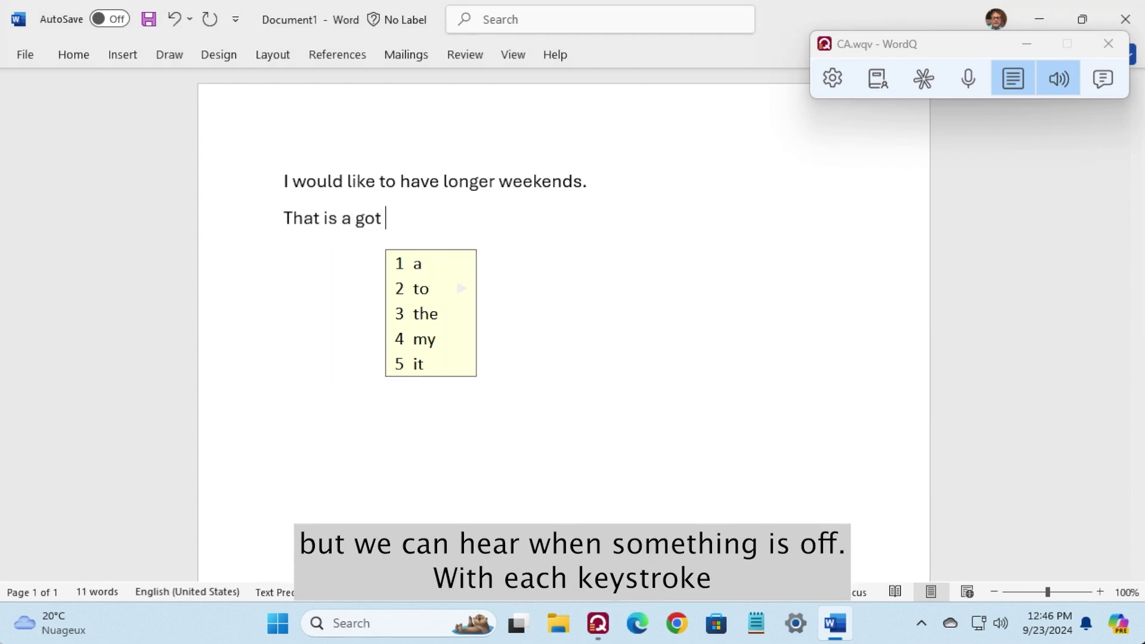
pyautogui.press('BackSpace')
pyautogui.press('BackSpace')
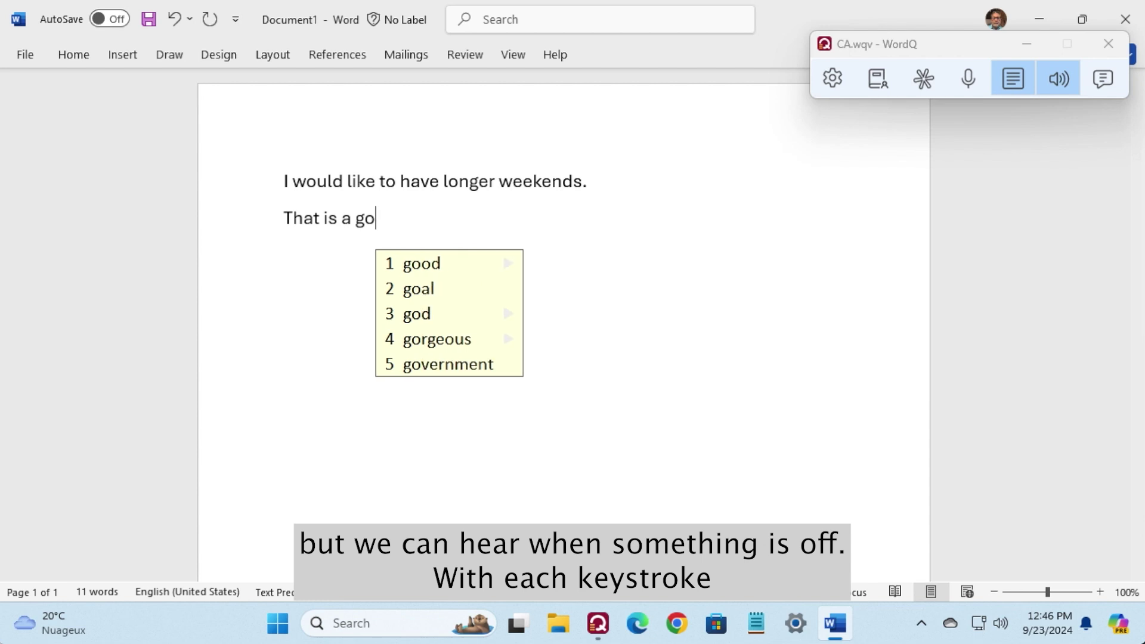
pyautogui.press('Down')
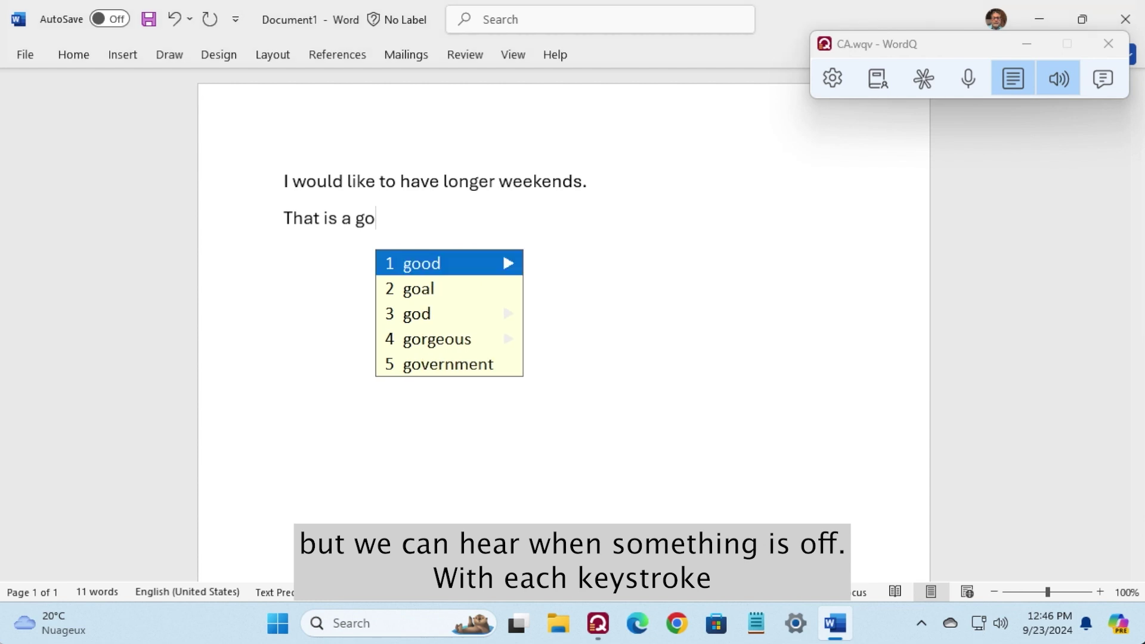
pyautogui.press('Return')
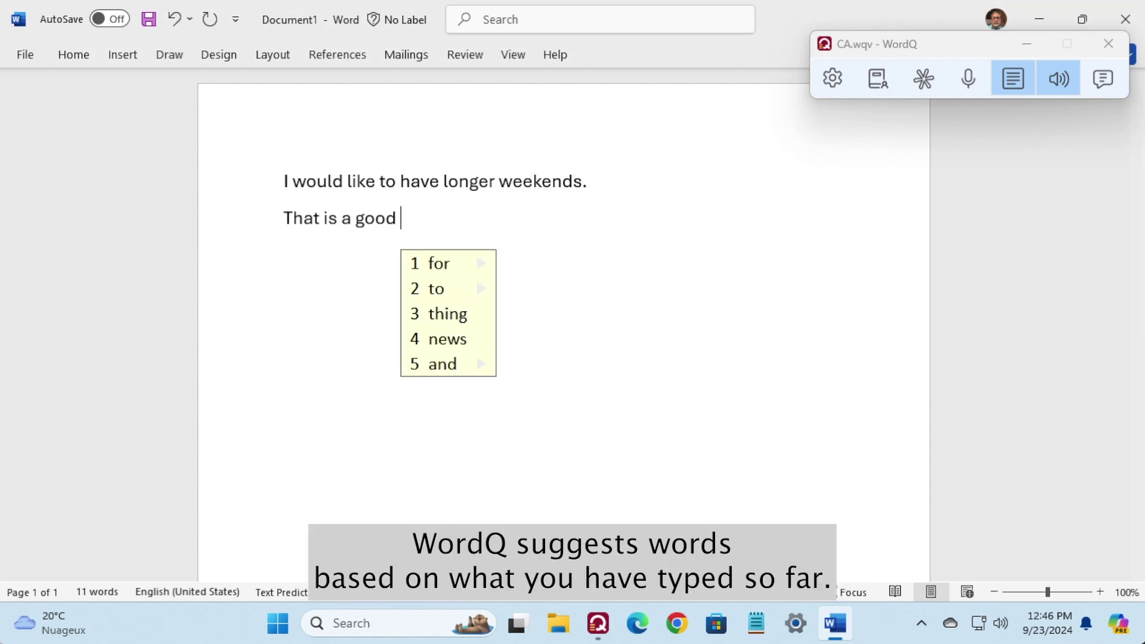
# Replace the misspelled 'tme' with WordQ's suggestion 'time' and continue typing 'f'
pyautogui.write('tme')
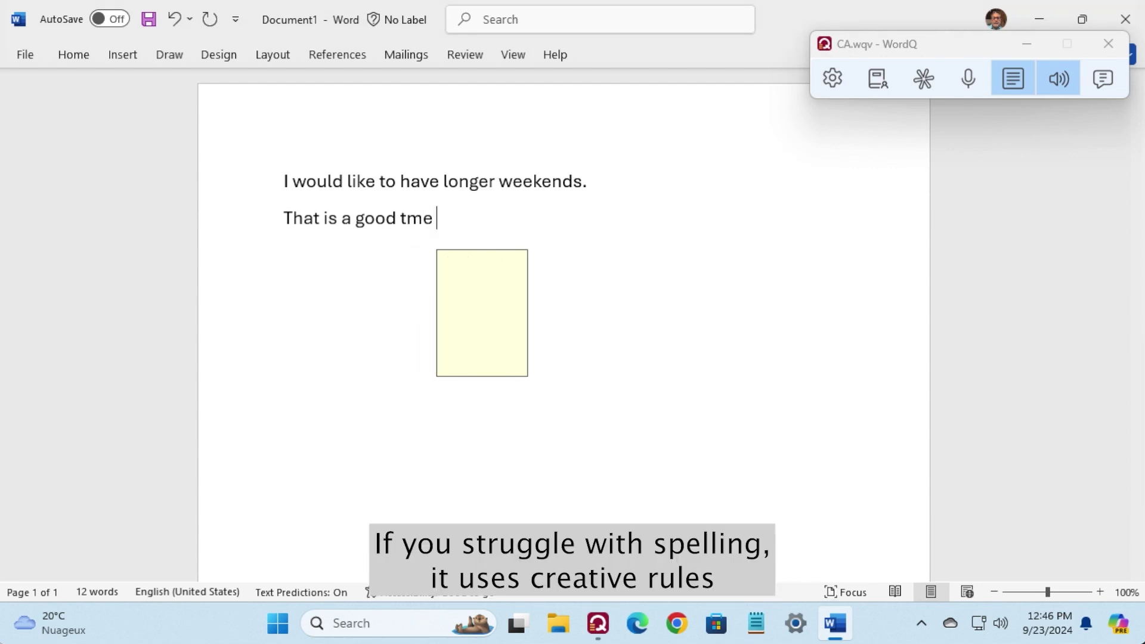
pyautogui.press('BackSpace')
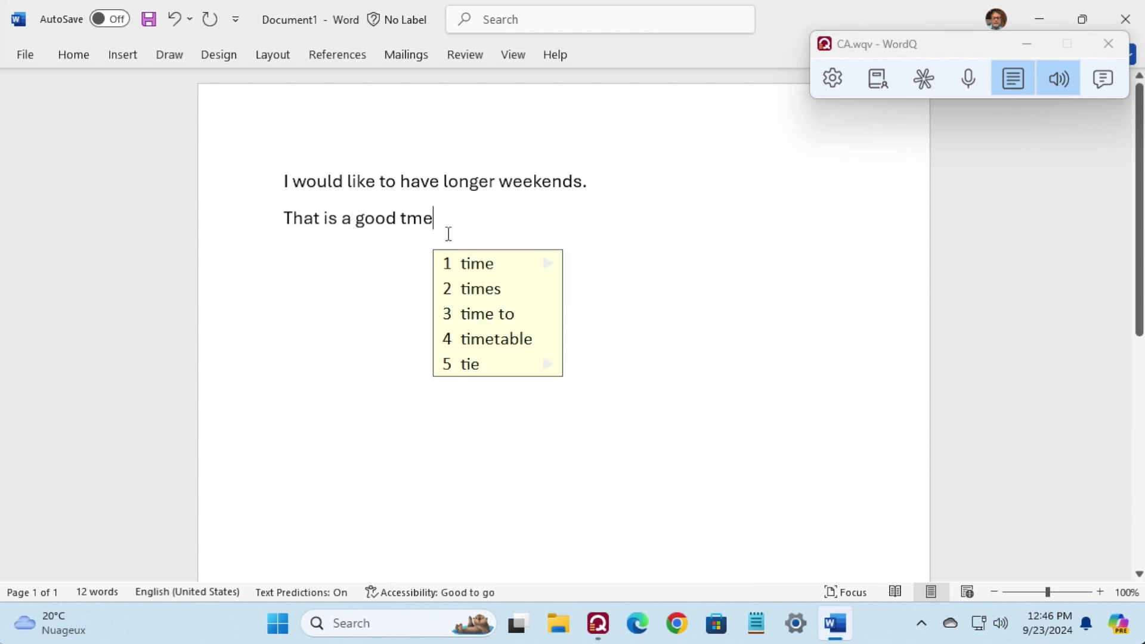
pyautogui.click(484, 268)
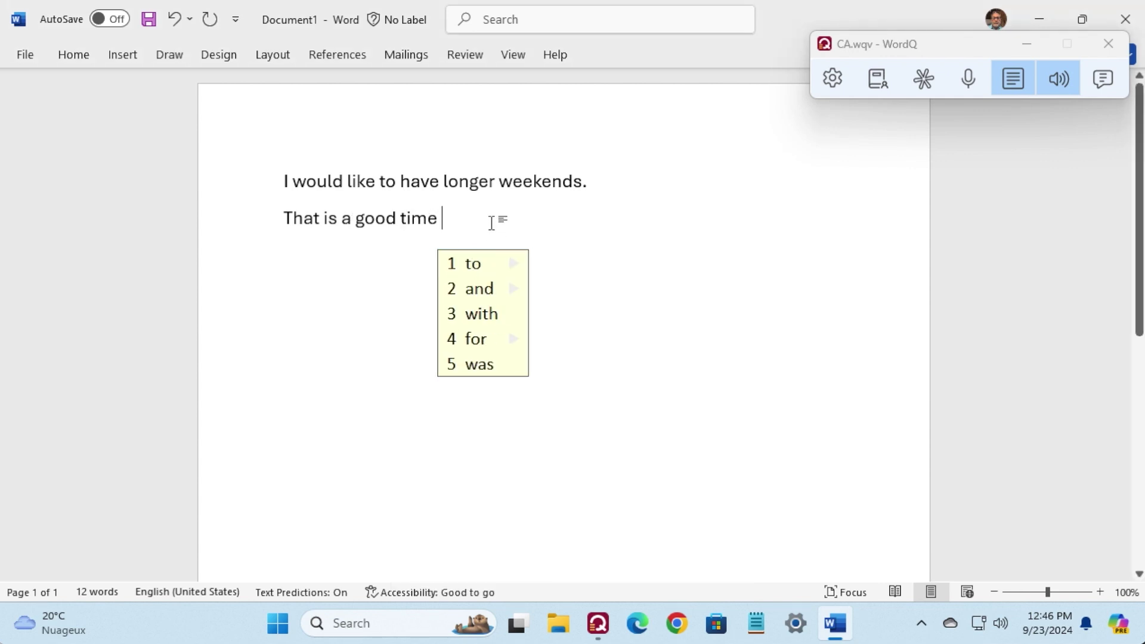
pyautogui.write('f')
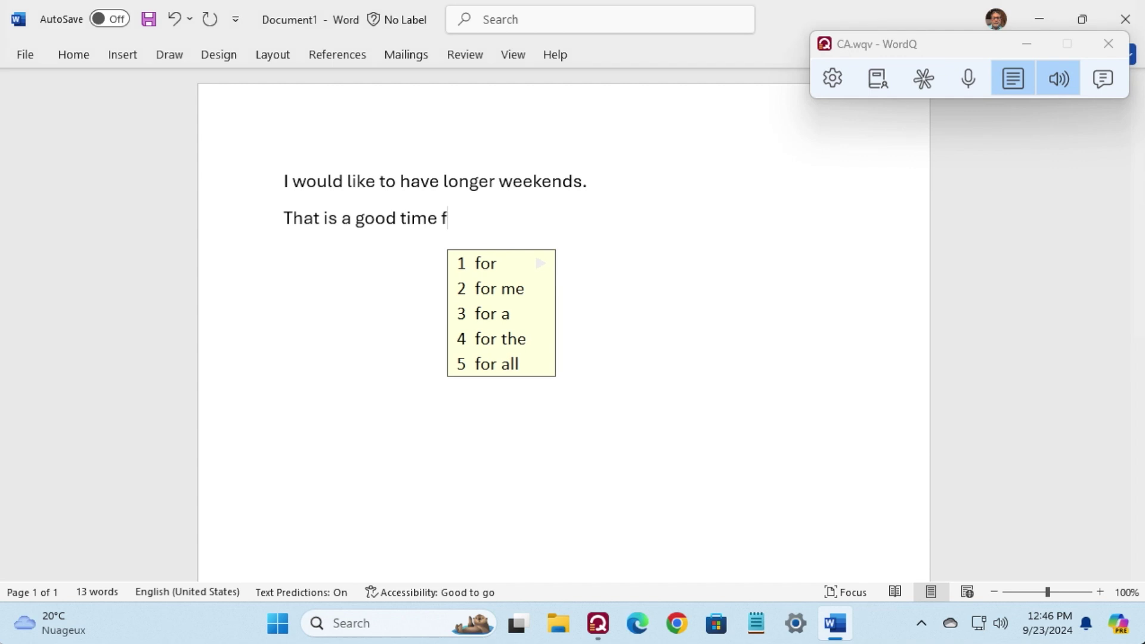
pyautogui.write('21')
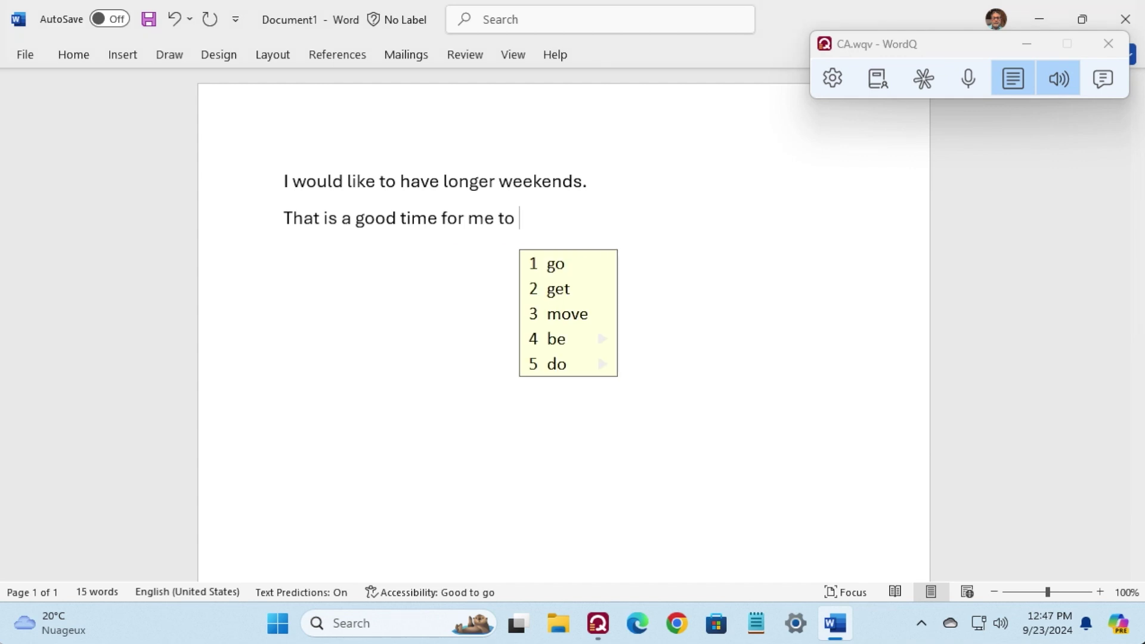
pyautogui.write('s')
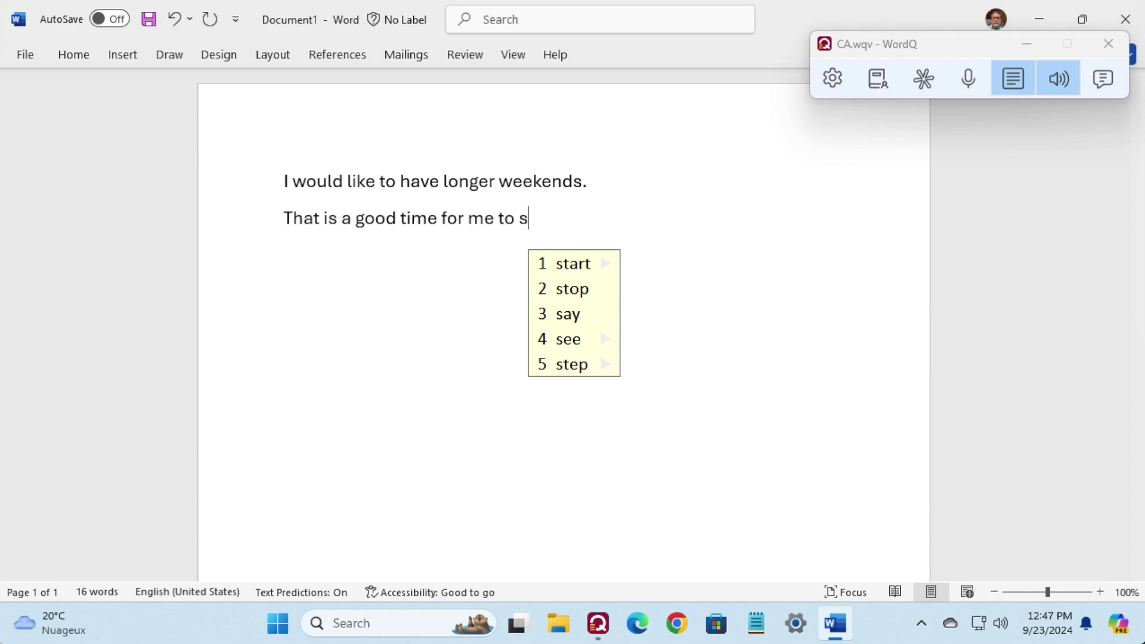
pyautogui.write('4a m')
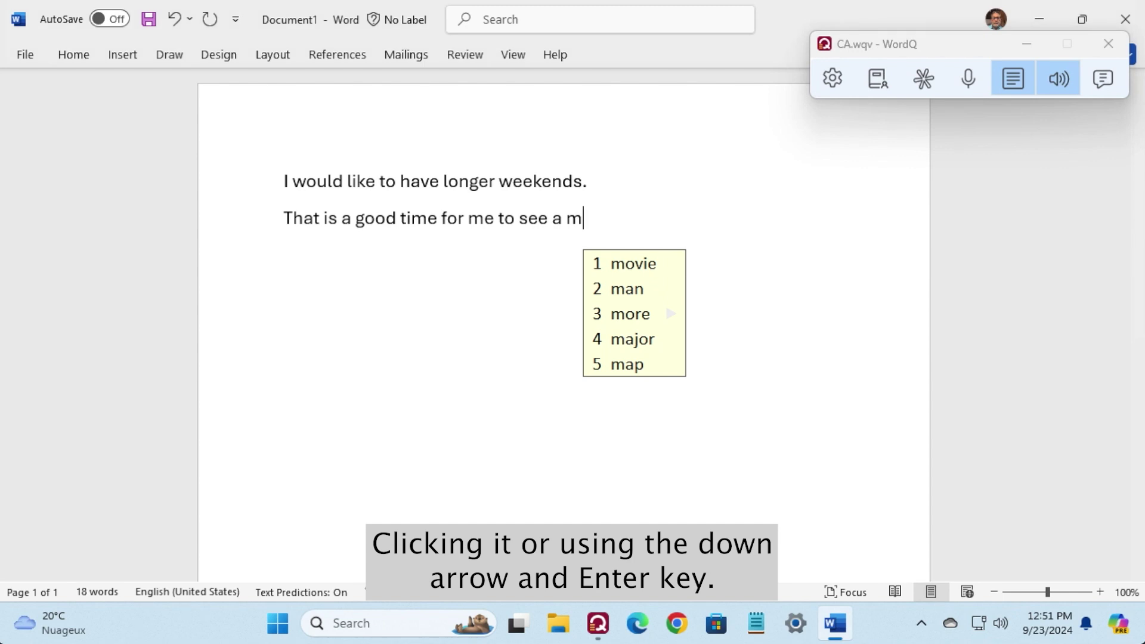
# Complete 'm' as 'movie' from WordQ's prediction list
pyautogui.press('Down')
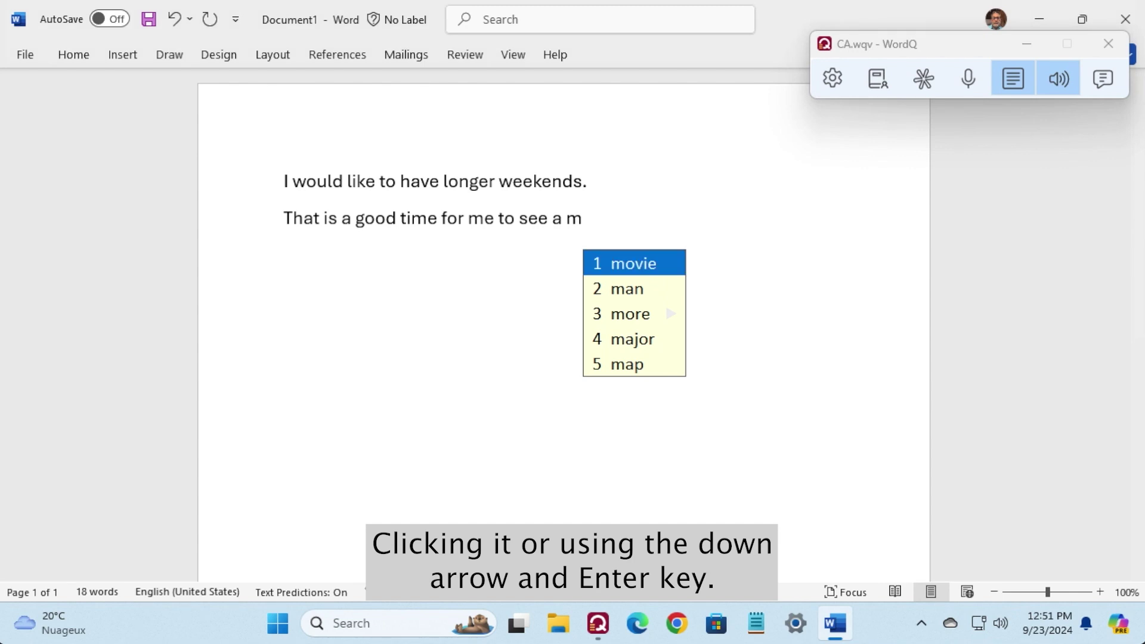
pyautogui.press('Down')
pyautogui.press('Down')
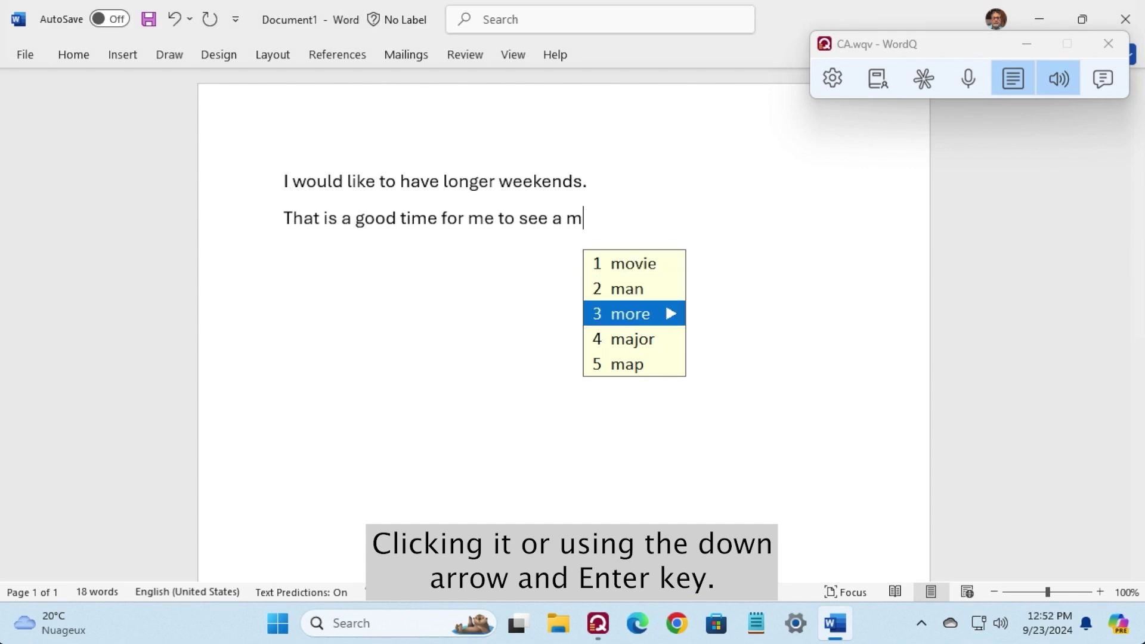
pyautogui.press('Up')
pyautogui.press('Up')
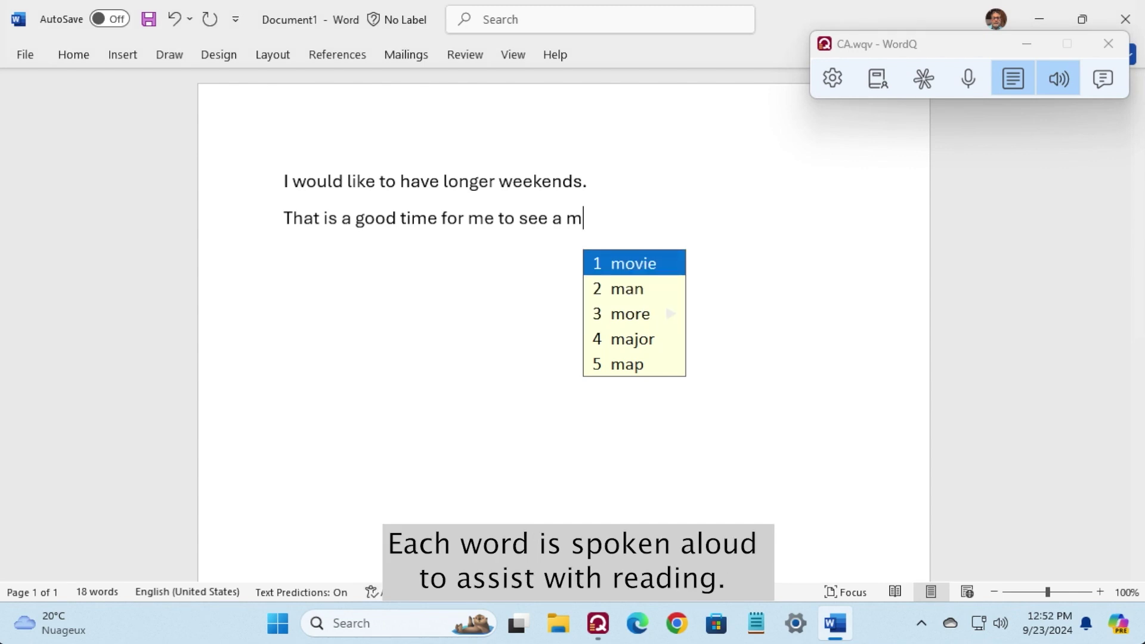
pyautogui.press('Return')
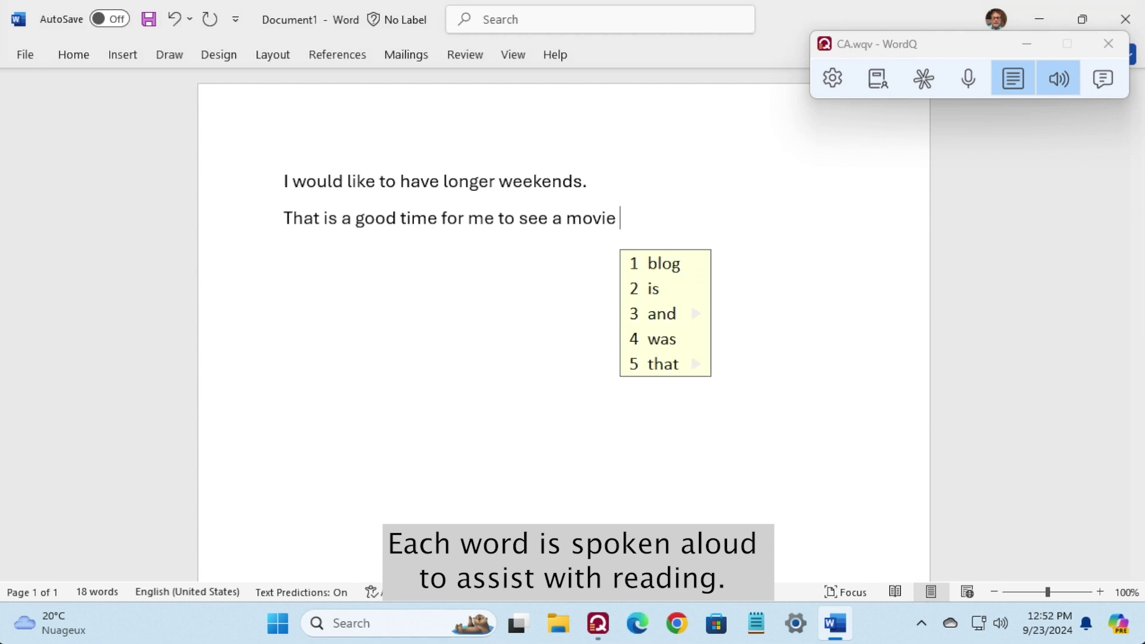
# Add 'with my friends.' using WordQ predictions, then start a new line
pyautogui.write('w')
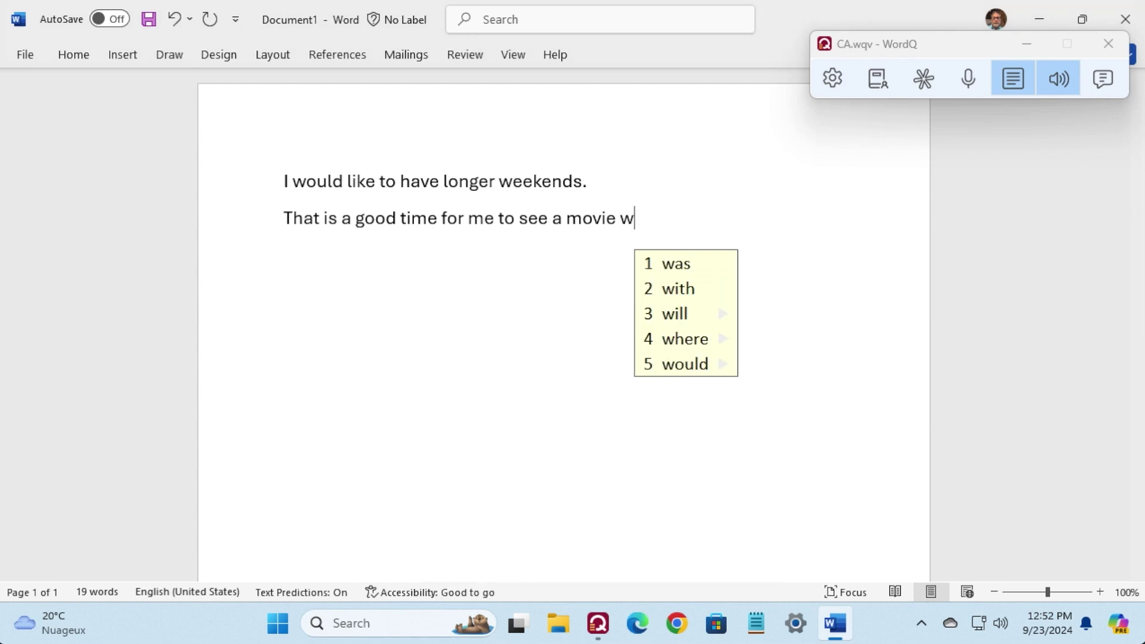
pyautogui.write('2')
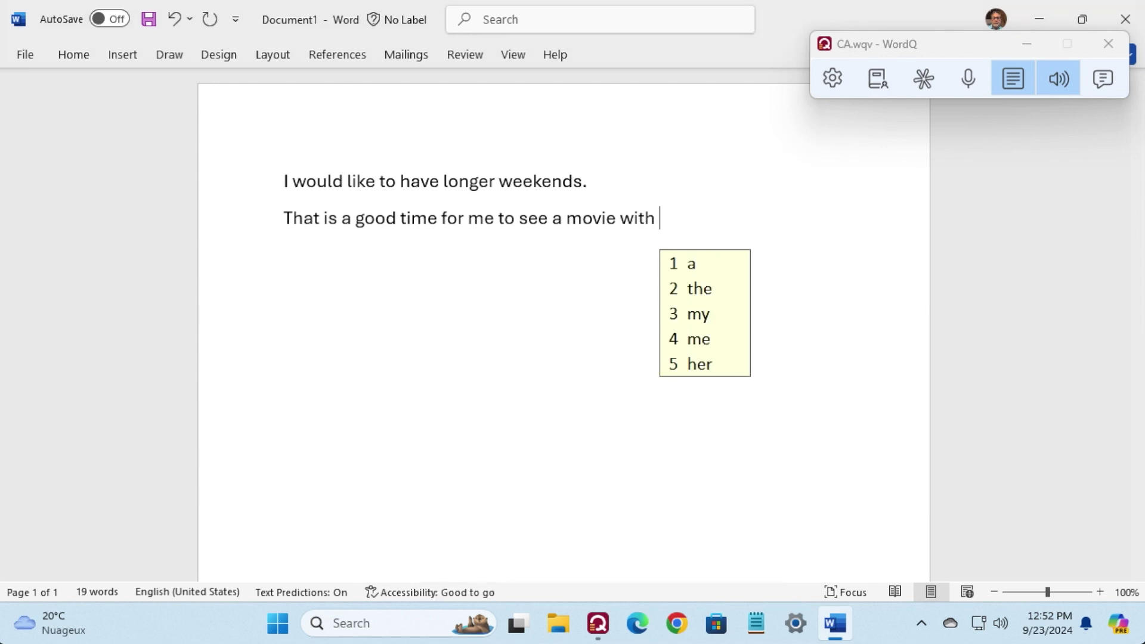
pyautogui.press('Down')
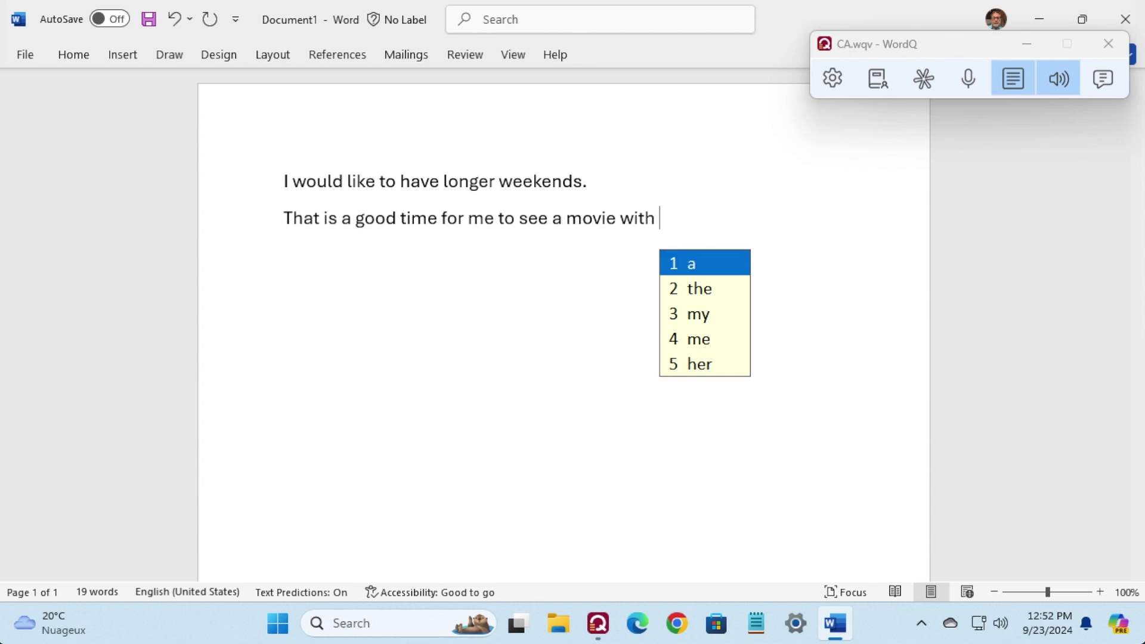
pyautogui.press('Down')
pyautogui.press('Down')
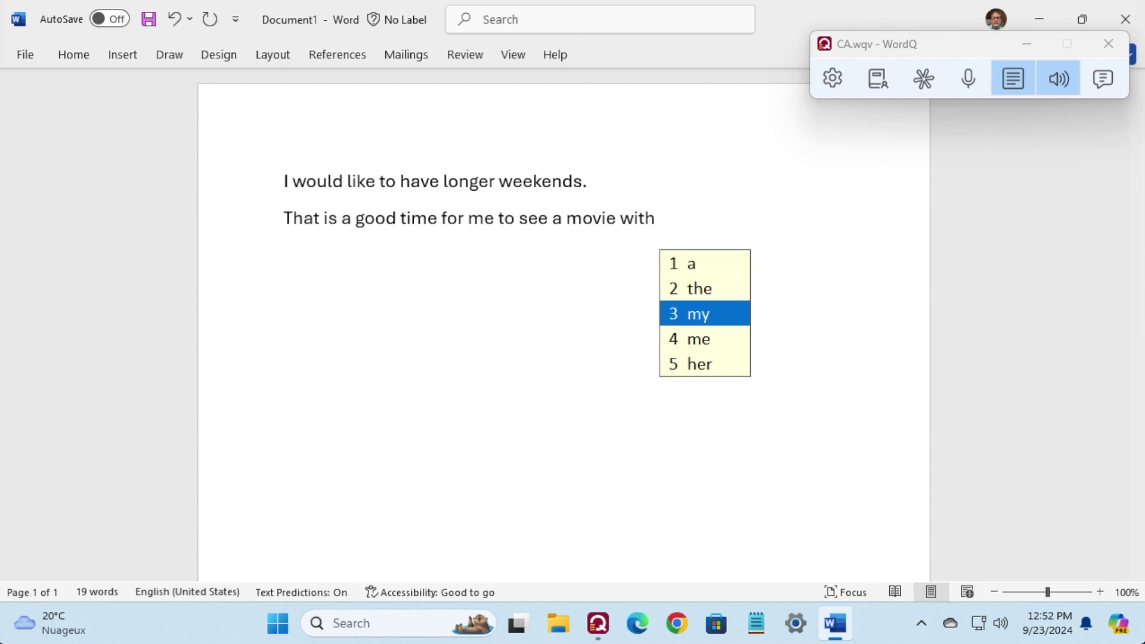
pyautogui.press('Return')
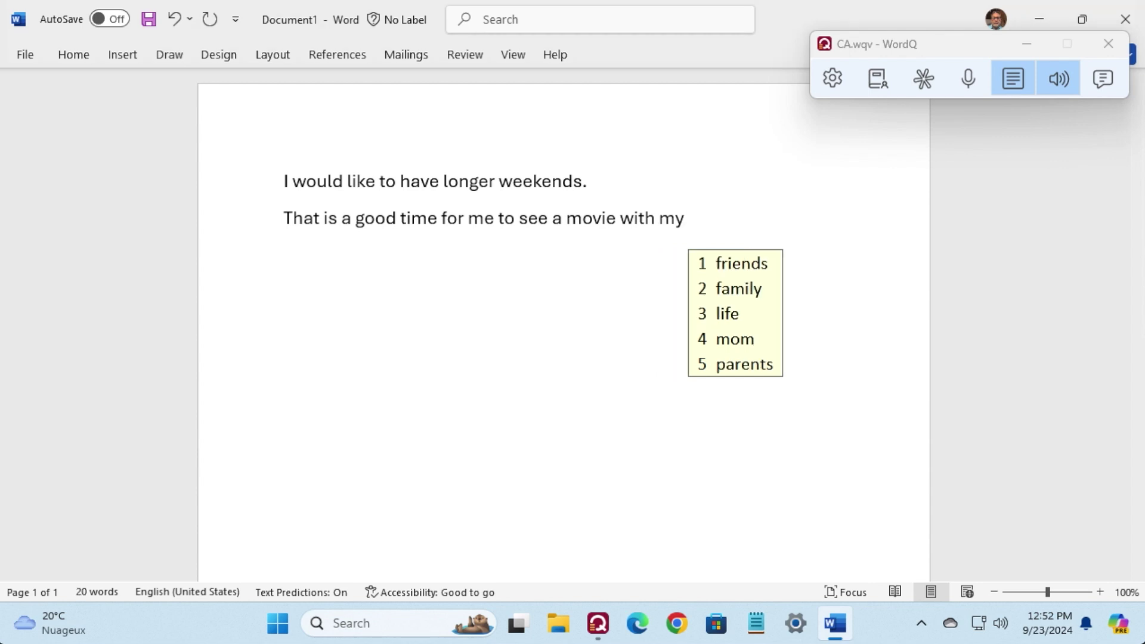
pyautogui.press('1')
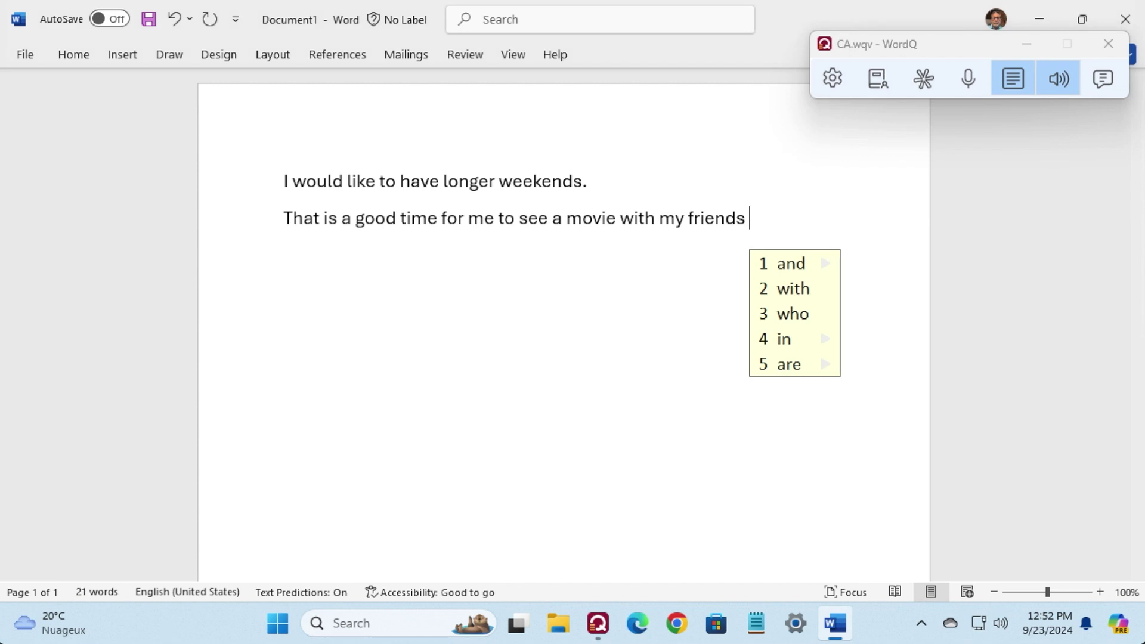
pyautogui.write('.')
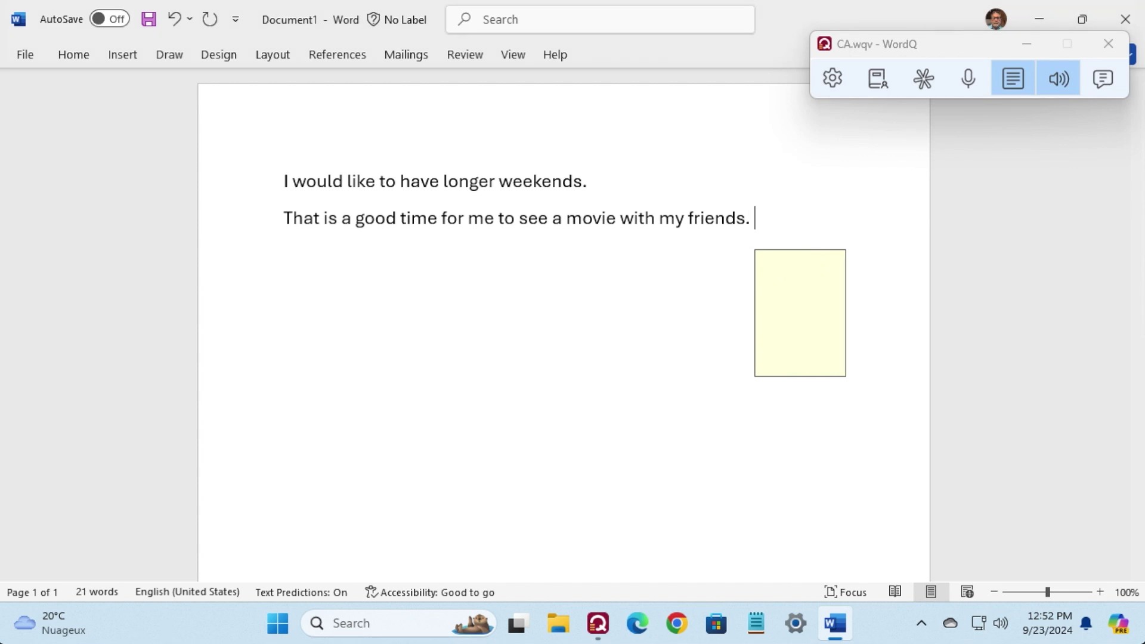
pyautogui.press('Return')
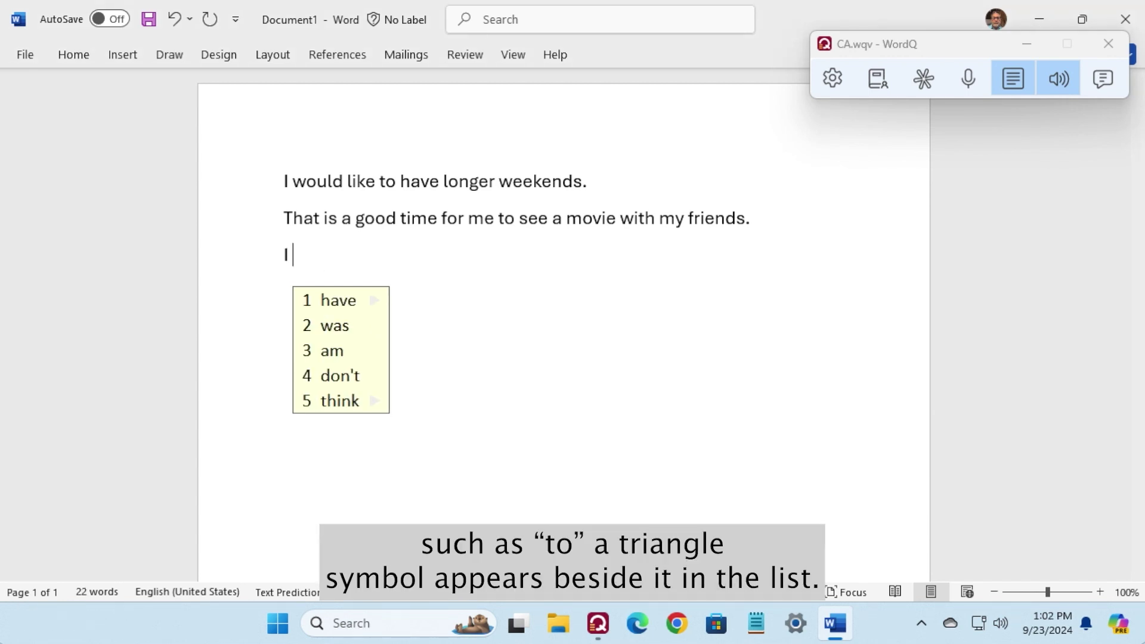
# Type 'I want to stay inside because it is too hot outside.' with WordQ predictions, then start a new line
pyautogui.write('wa')
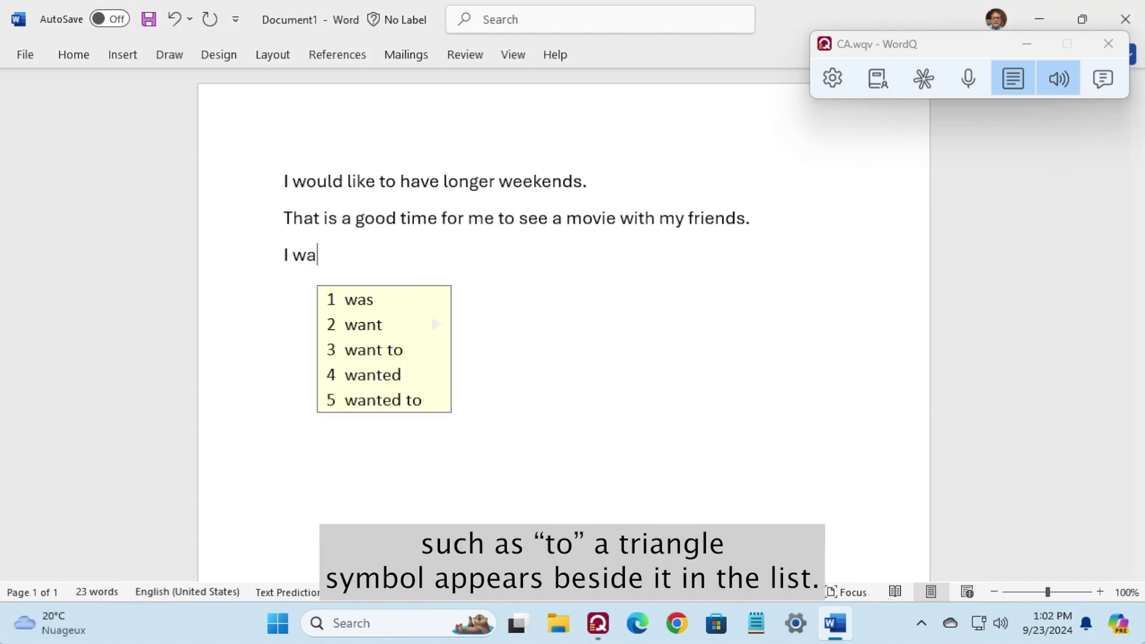
pyautogui.click(431, 313)
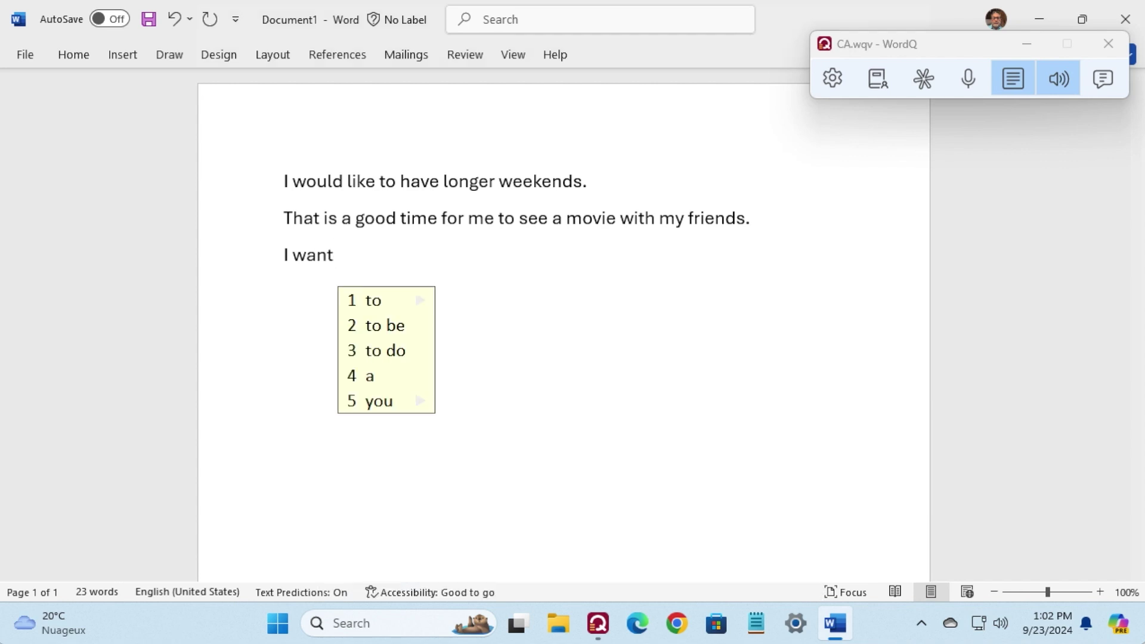
pyautogui.press('Down')
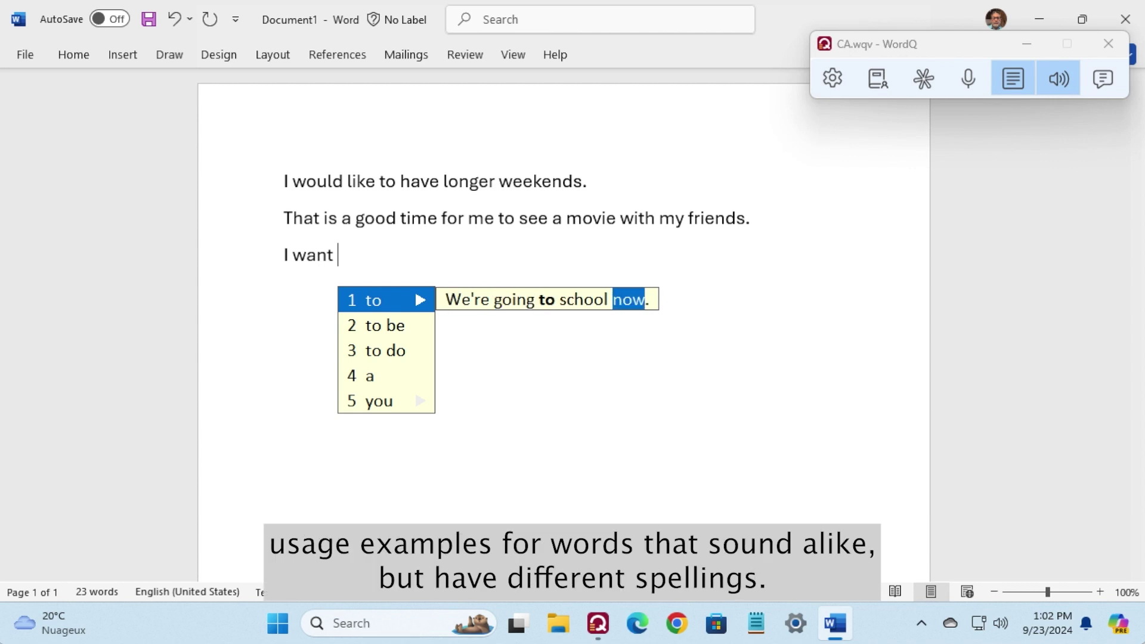
pyautogui.press('Return')
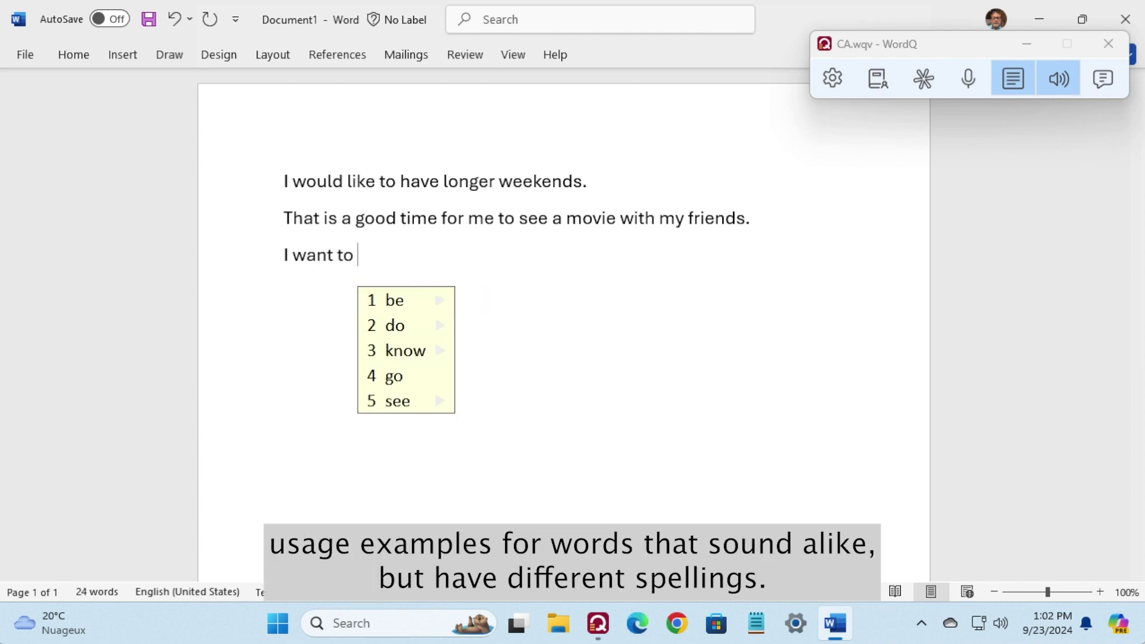
pyautogui.write('st')
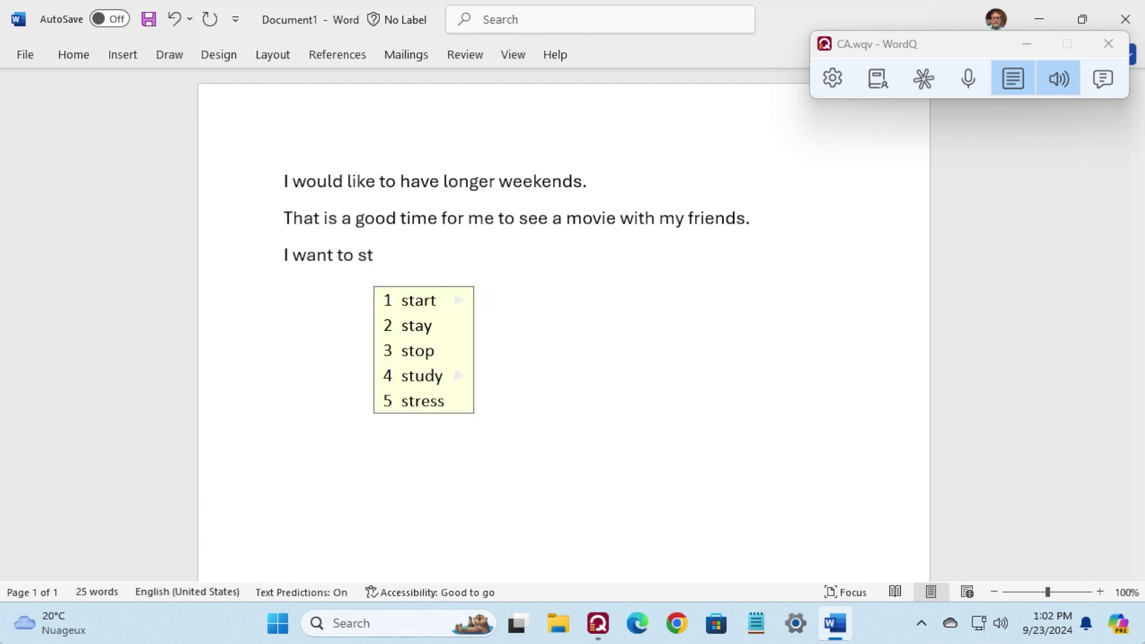
pyautogui.write('2in')
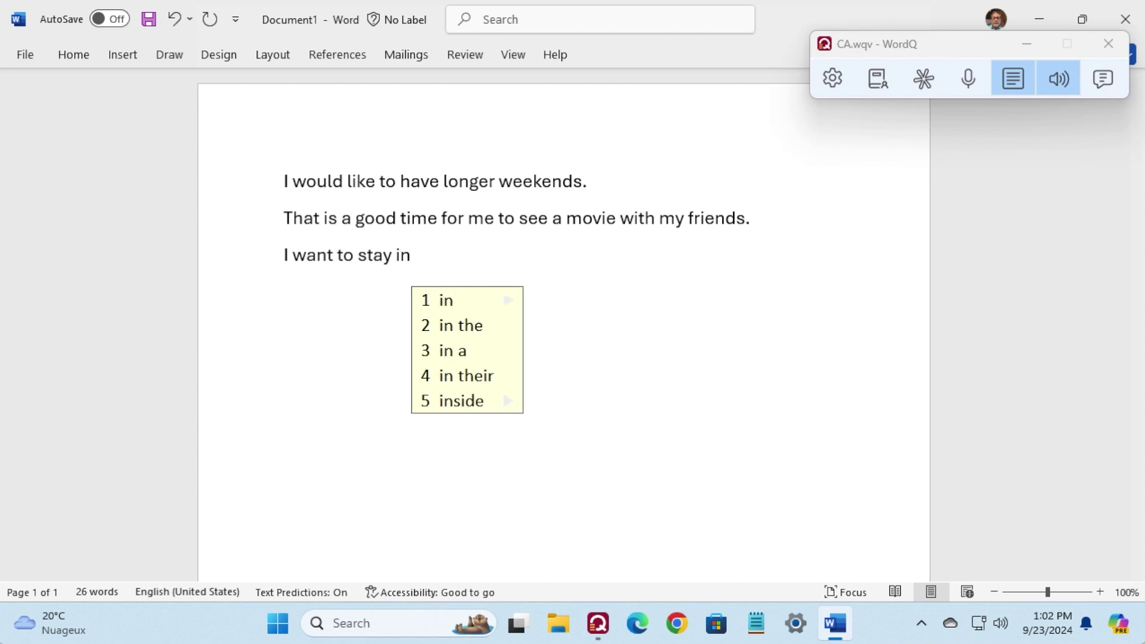
pyautogui.write('5b3')
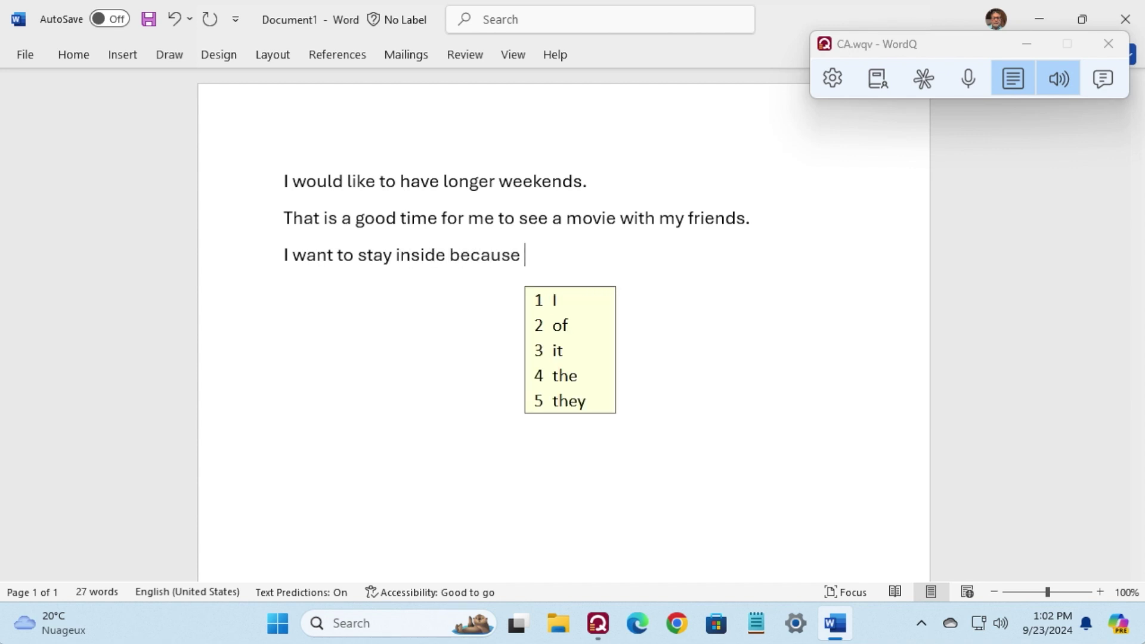
pyautogui.write('32')
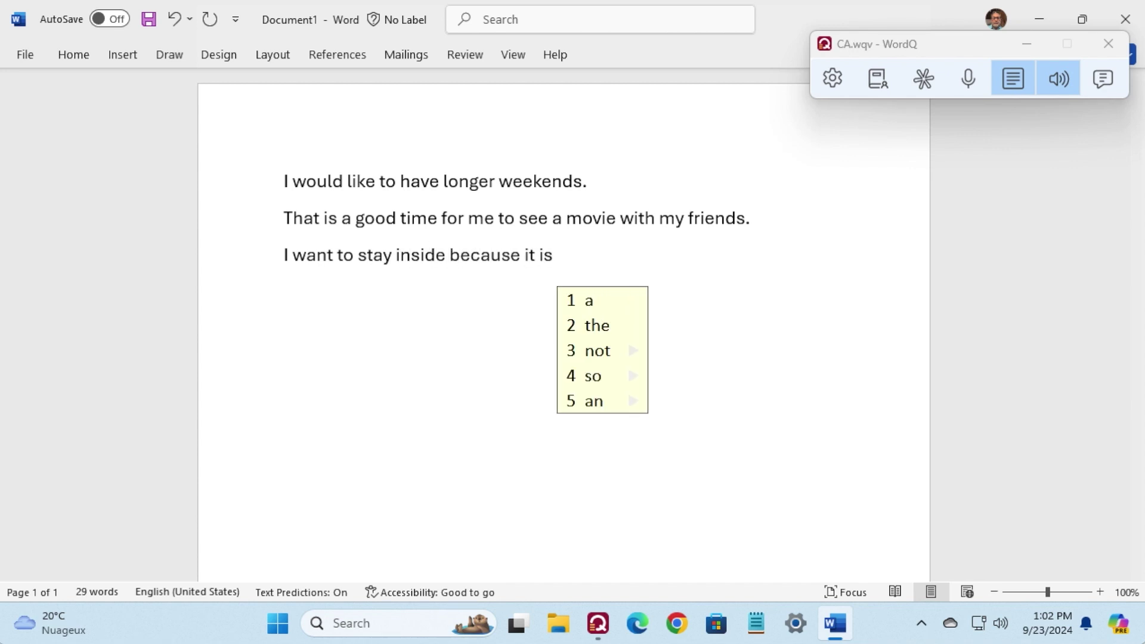
pyautogui.write('t')
pyautogui.press('Down')
pyautogui.press('Down')
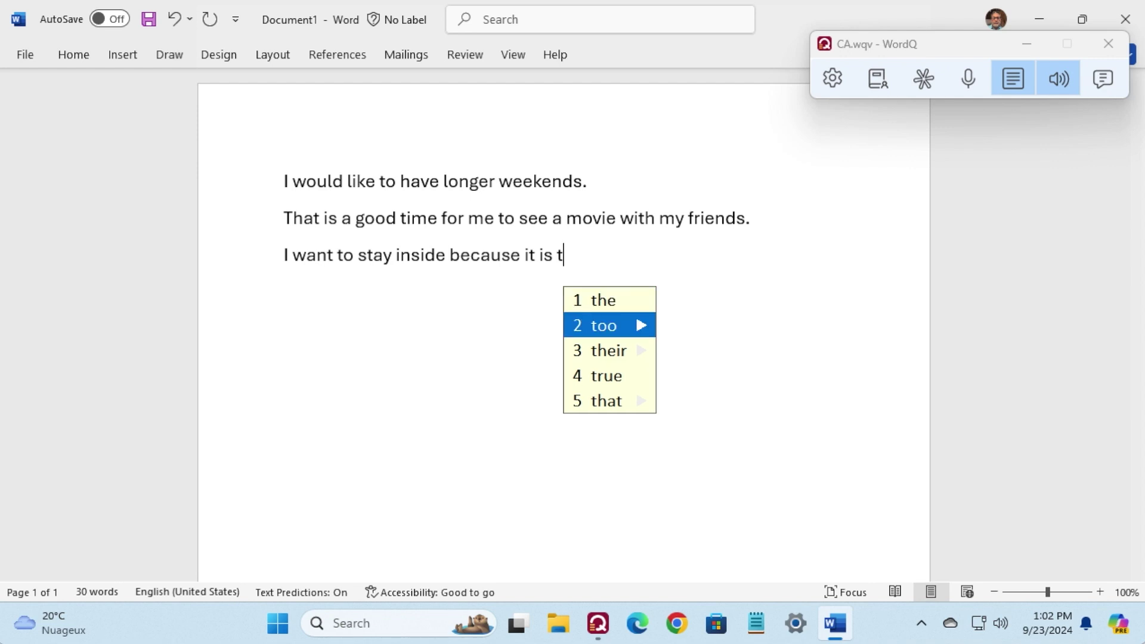
pyautogui.press('Return')
pyautogui.write('h')
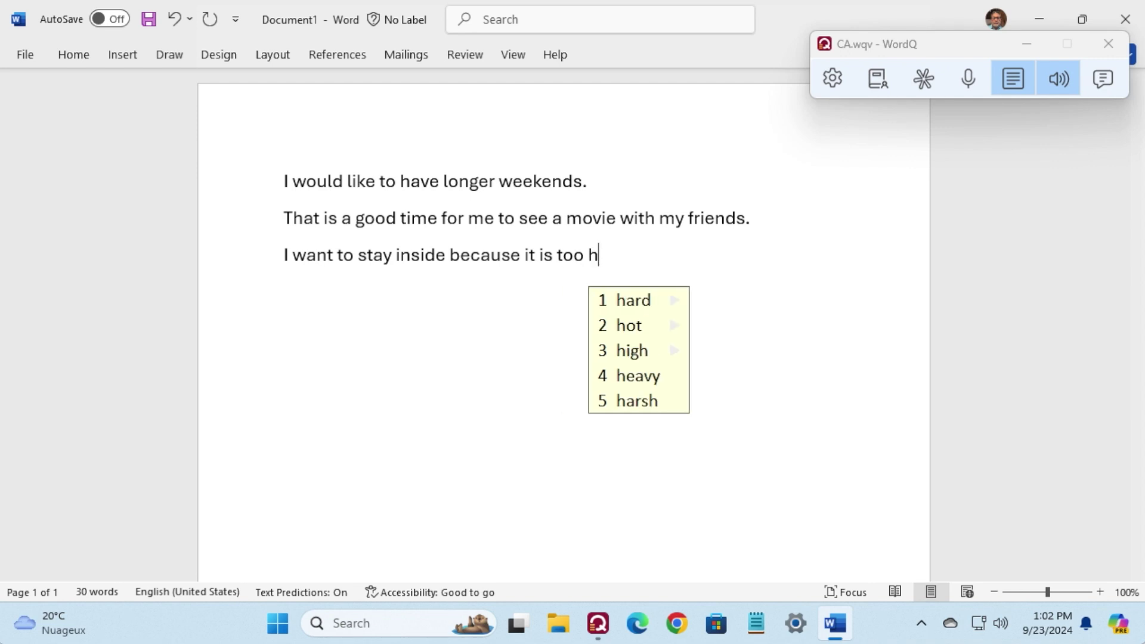
pyautogui.write('2ou')
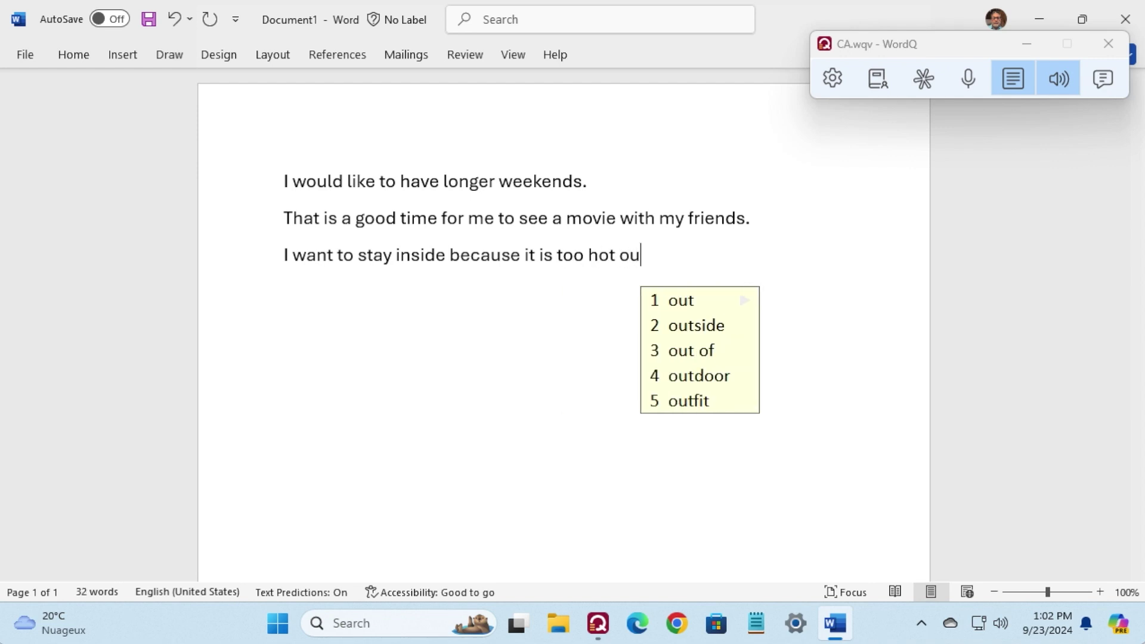
pyautogui.write('2')
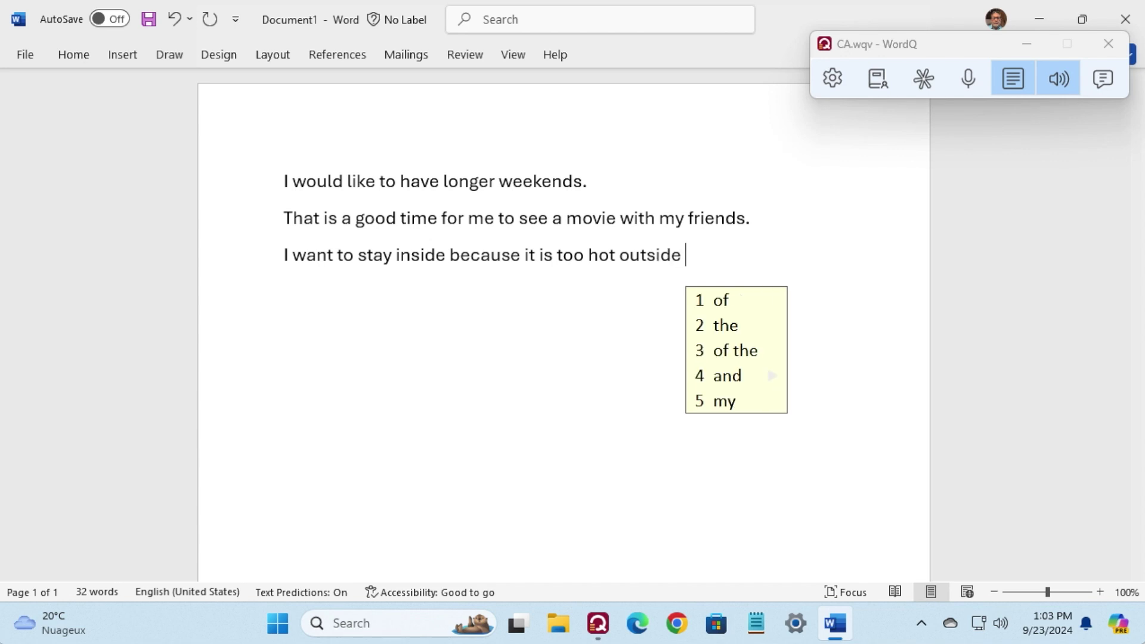
pyautogui.write('.')
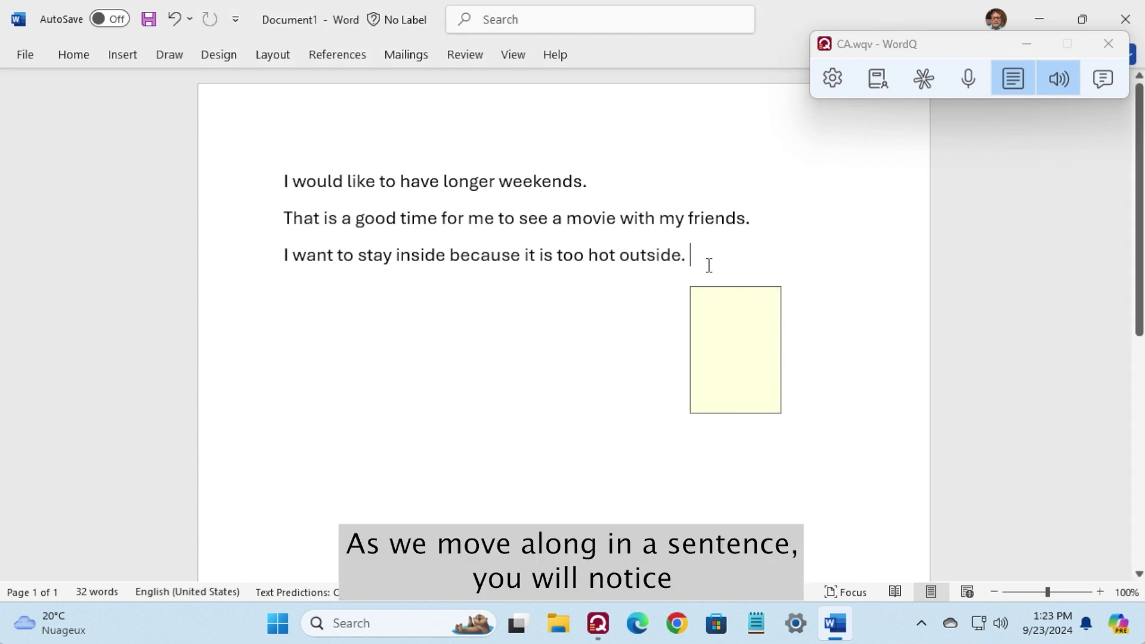
pyautogui.press('Return')
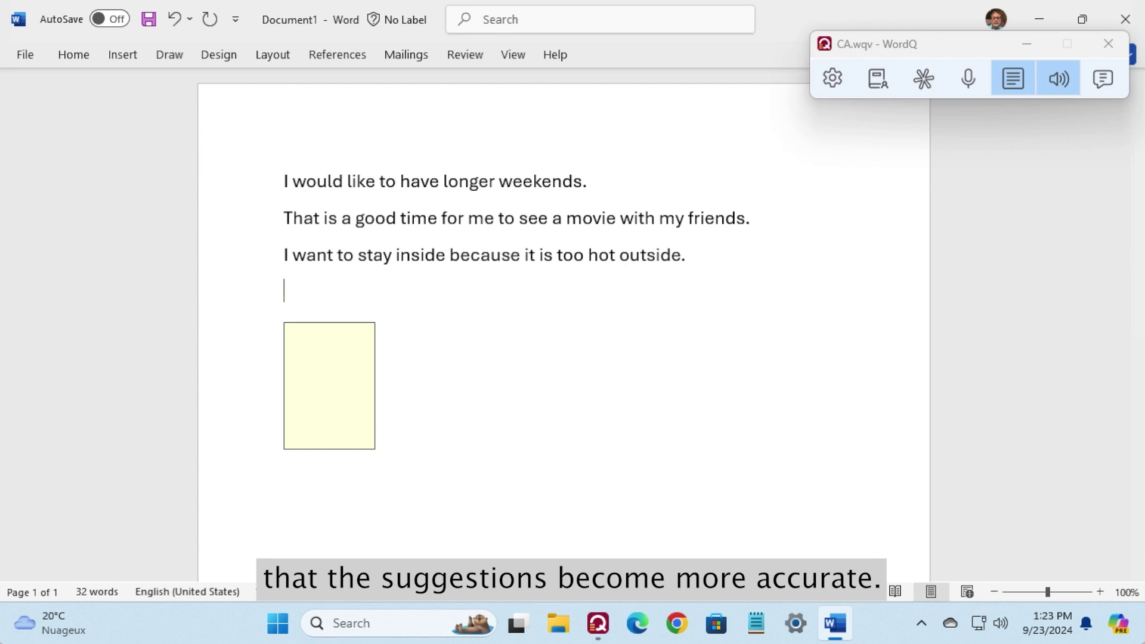
# Type 'Some words such as fenomen' with predictions hidden via F9, then turn predictions back on
pyautogui.press('F9')
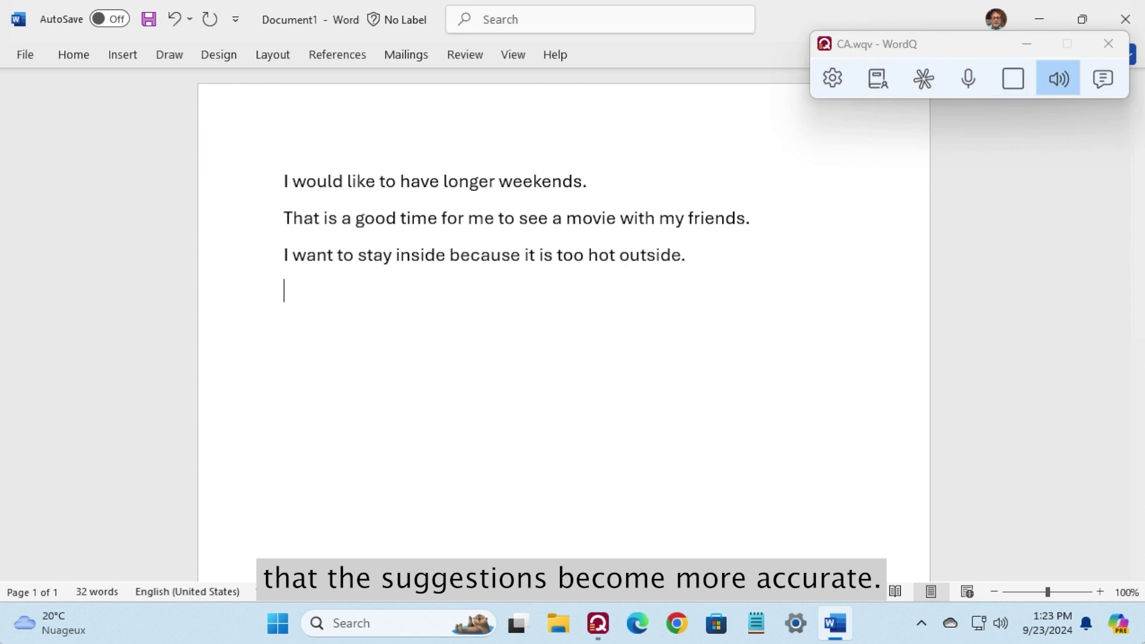
pyautogui.write('So')
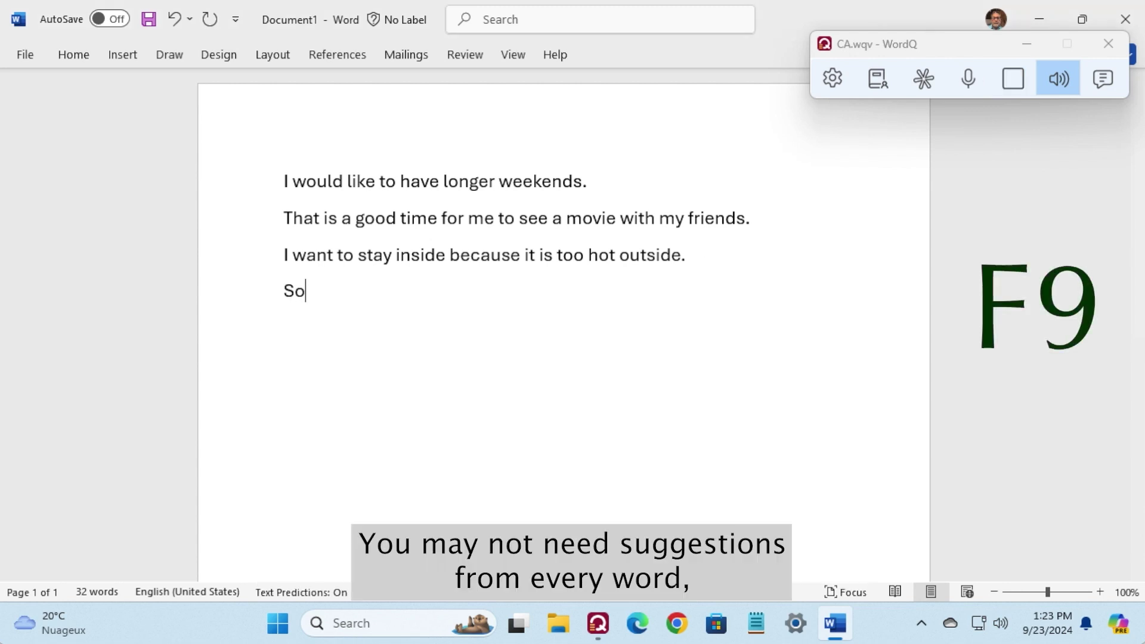
pyautogui.write('me word')
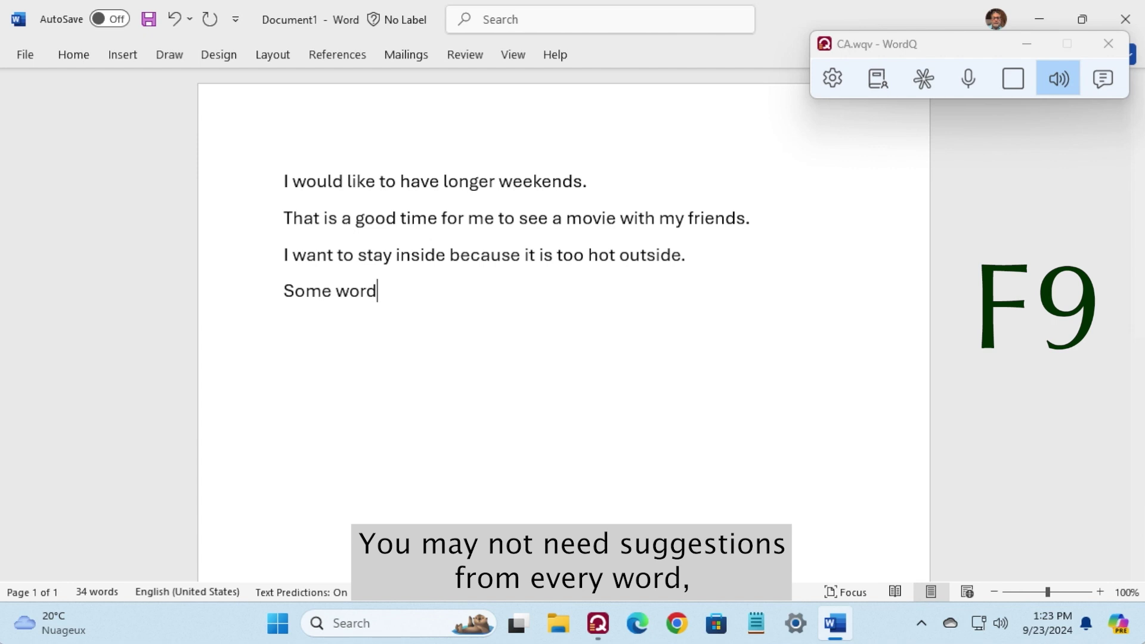
pyautogui.write('s such')
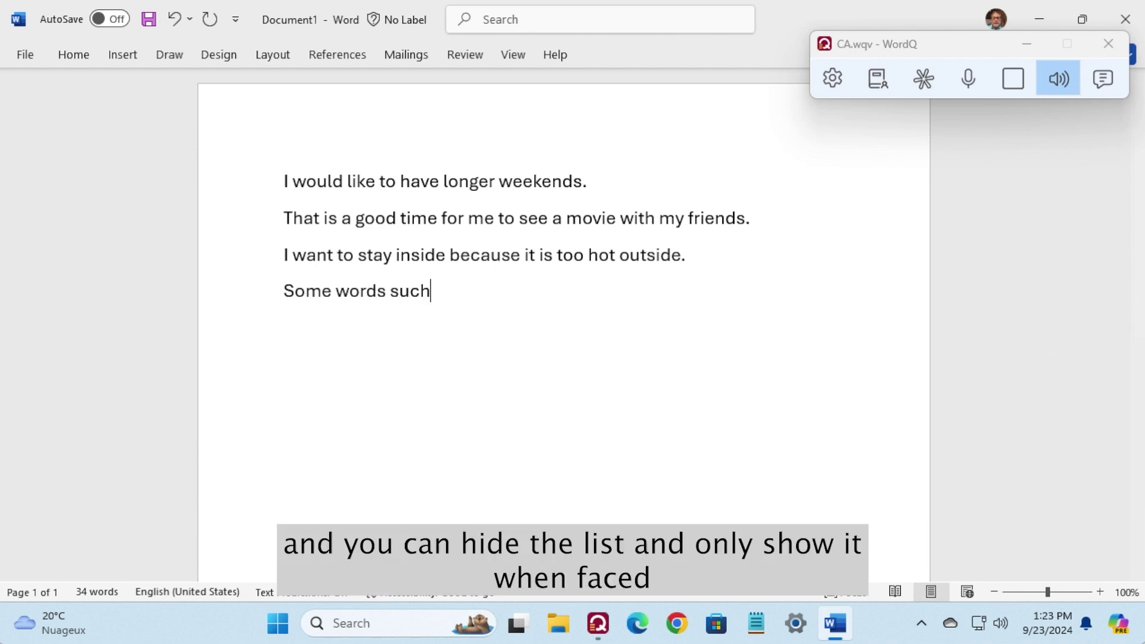
pyautogui.write(' as f')
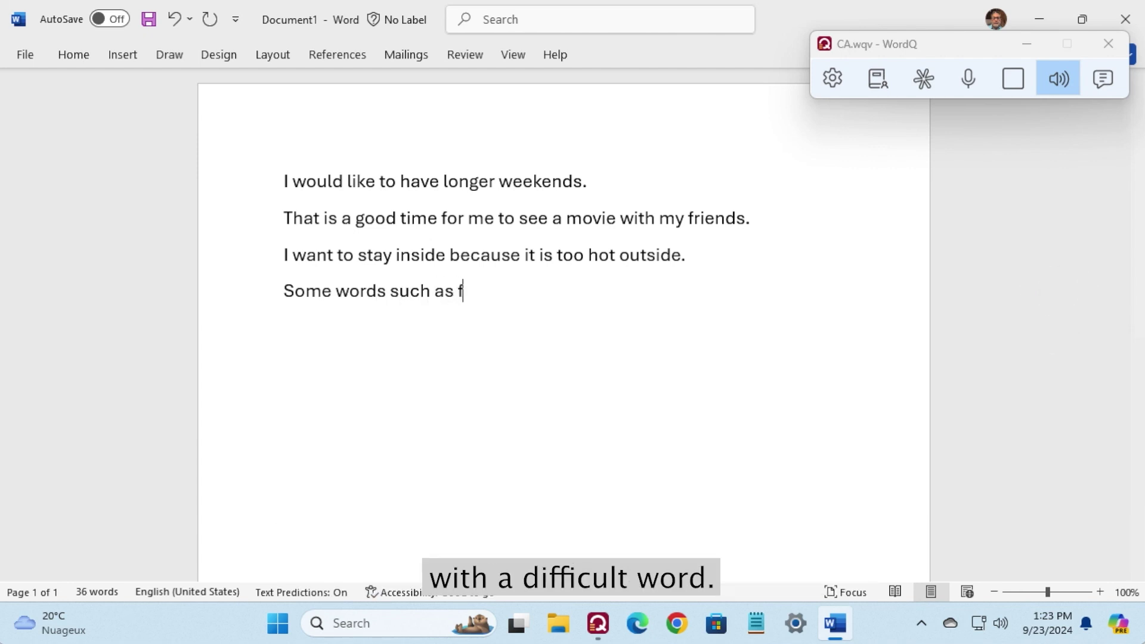
pyautogui.write('enome')
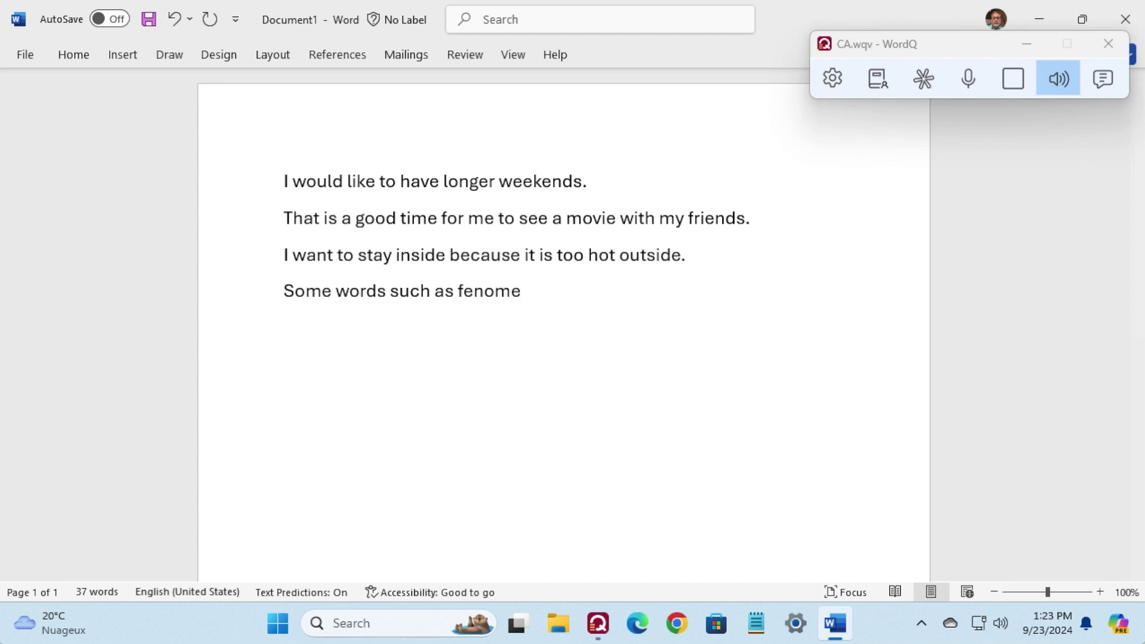
pyautogui.write('n')
pyautogui.press('F9')
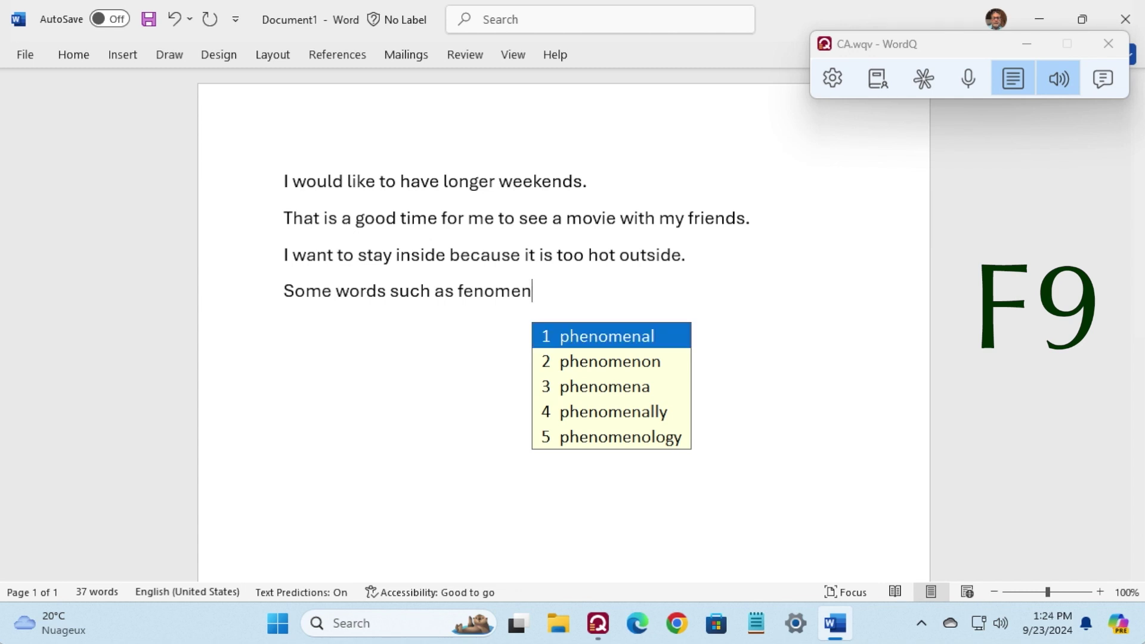
# Replace 'fenomen' with 'phenomenal' from WordQ's prediction list
pyautogui.press('1')
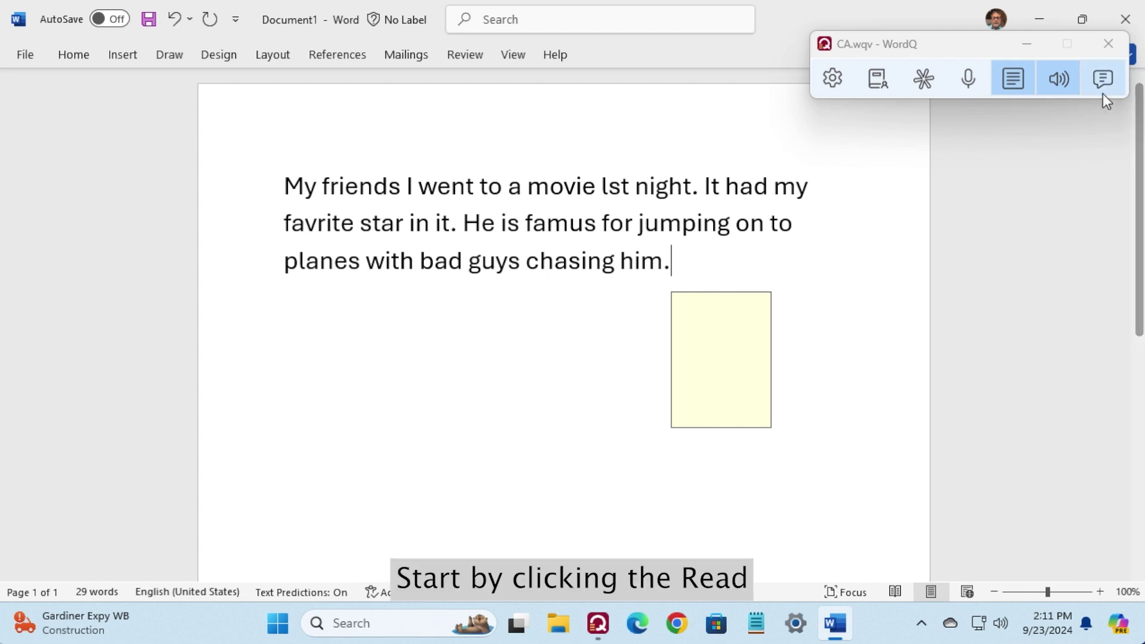
# Start reading the movie paragraph aloud with F11 and step back to the first sentence
pyautogui.press('F11')
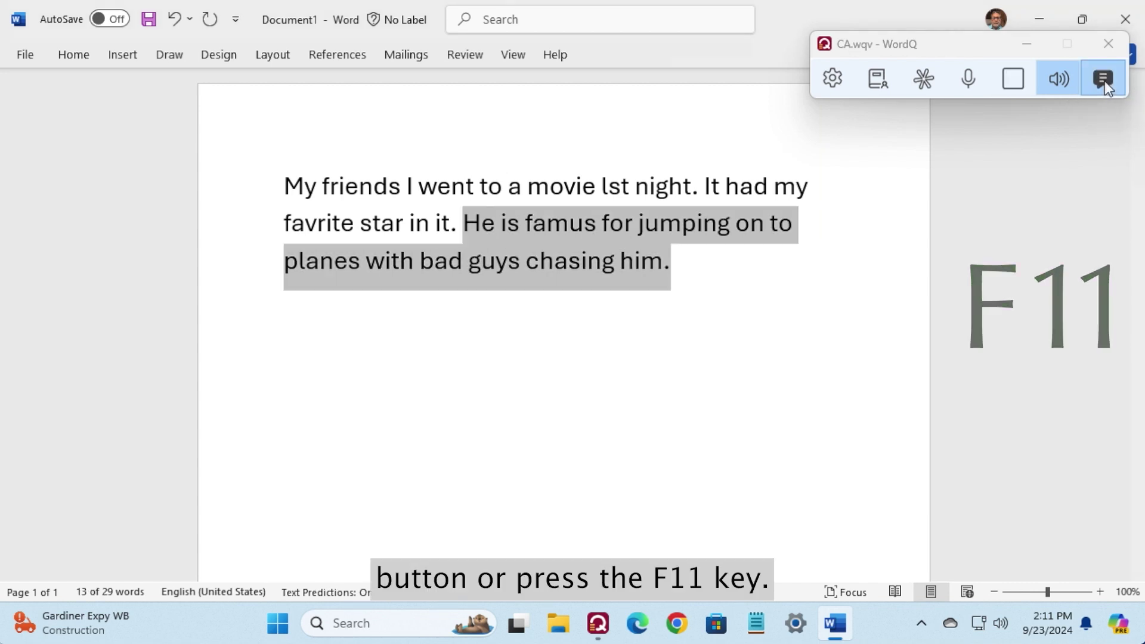
pyautogui.press('Up')
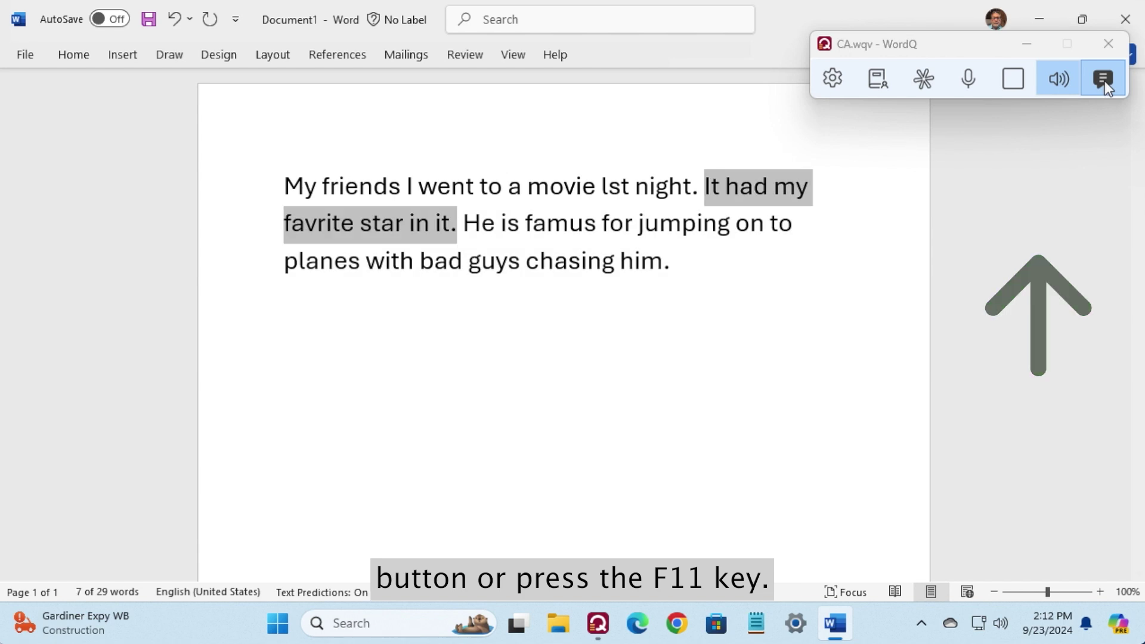
pyautogui.press('Up')
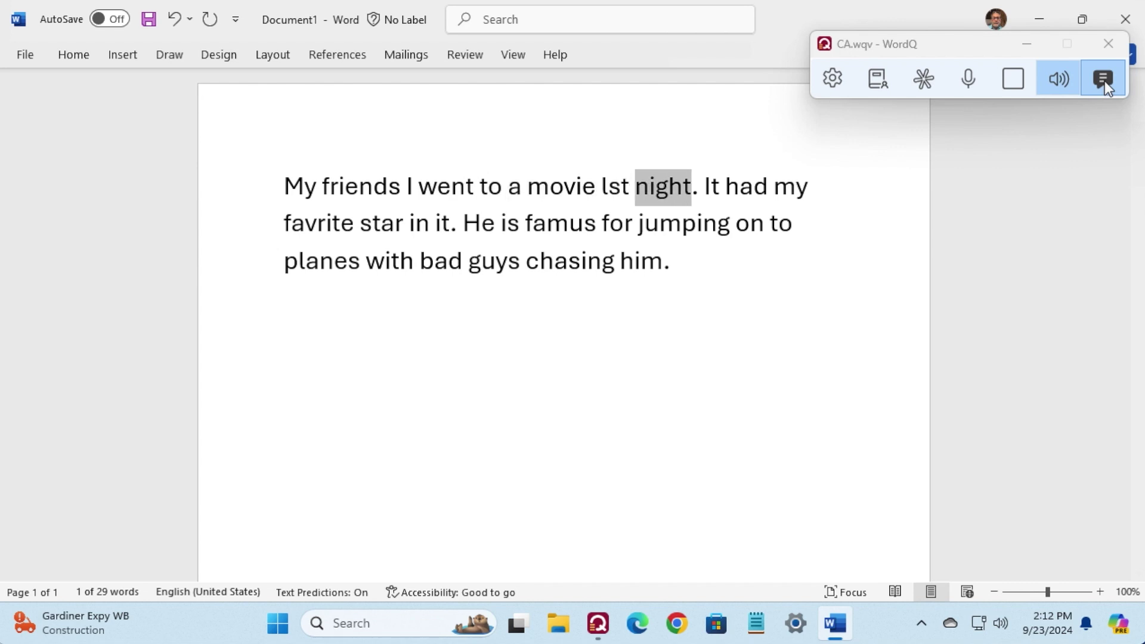
# Step word by word through the first sentence to the gap after 'friends'
pyautogui.press('Right')
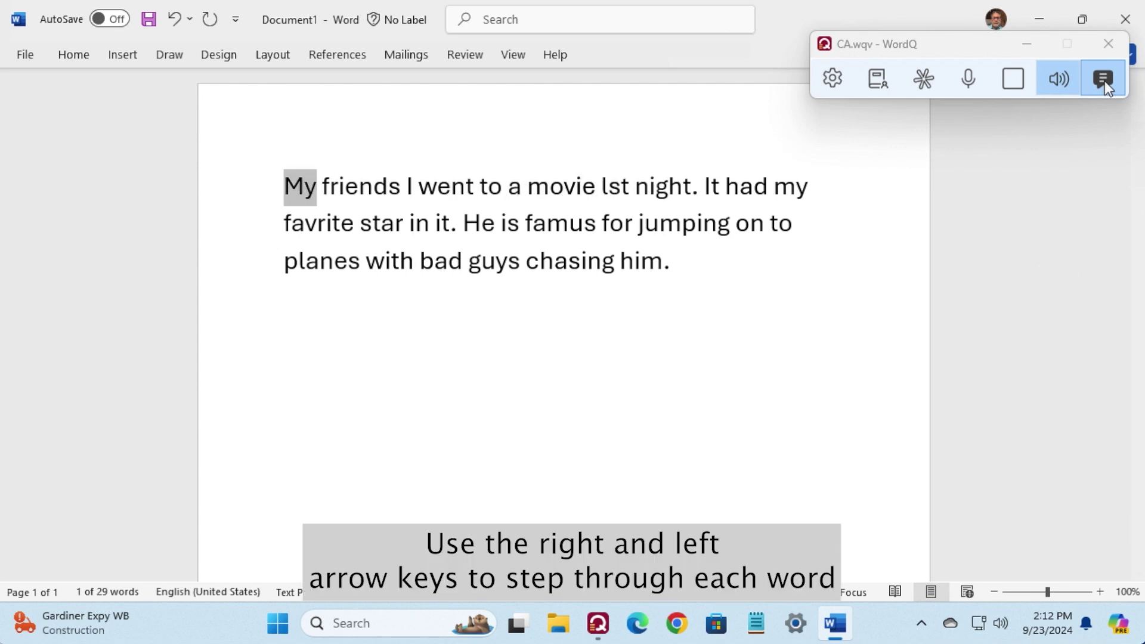
pyautogui.press('Right')
pyautogui.press('Right')
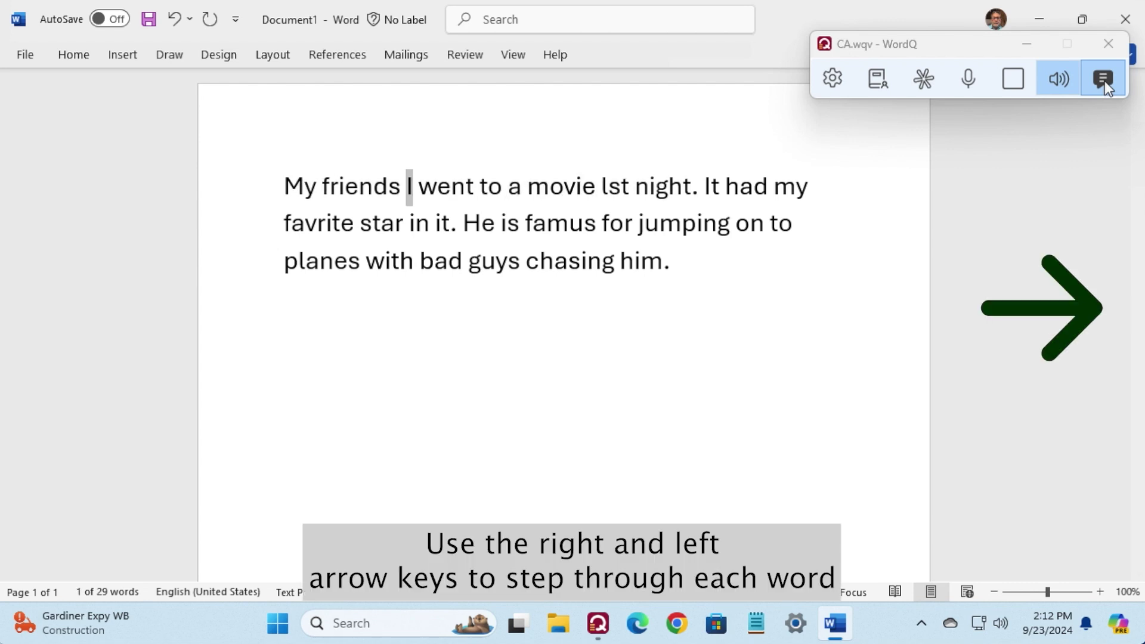
pyautogui.press('Left')
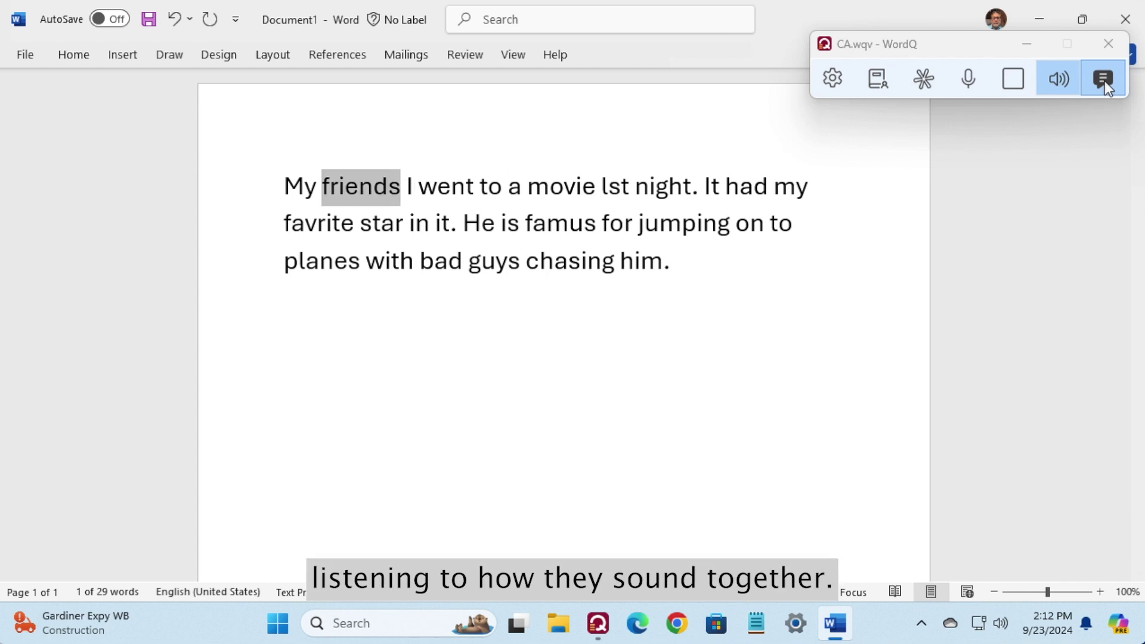
pyautogui.press('Right')
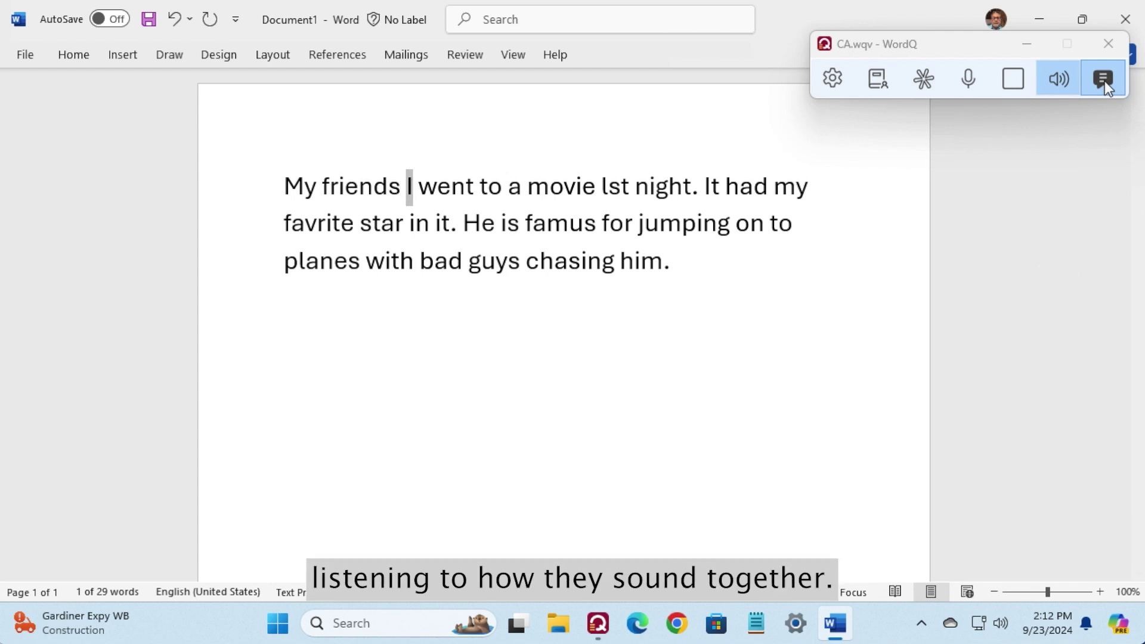
pyautogui.press('Left')
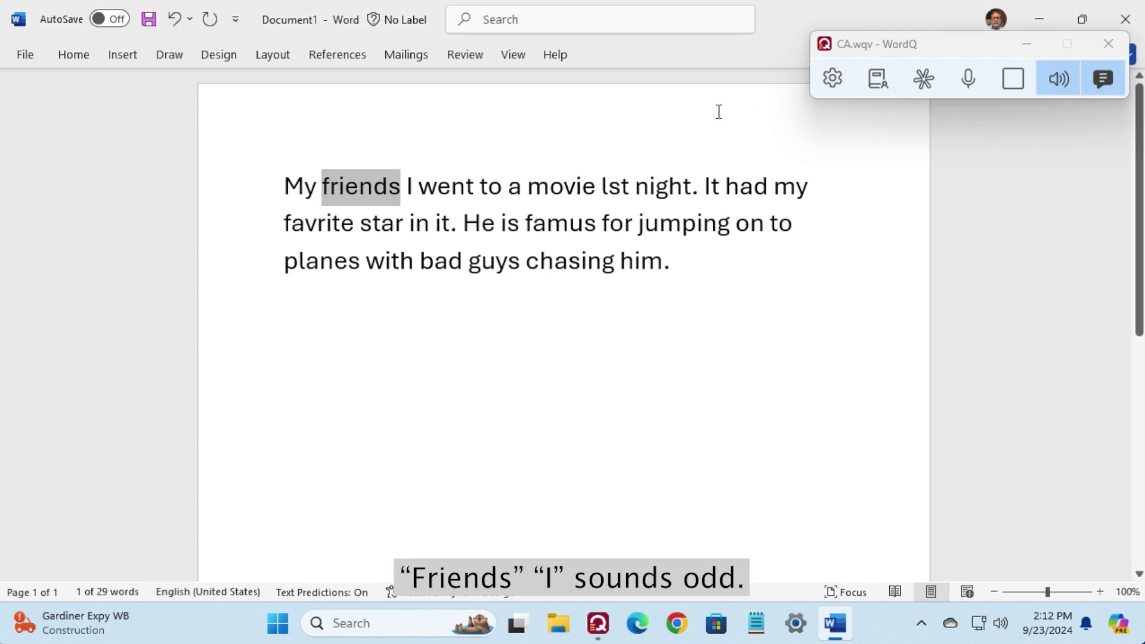
# Insert 'and' between 'friends' and 'I' from WordQ's predictions and hear the sentence read
pyautogui.click(406, 185)
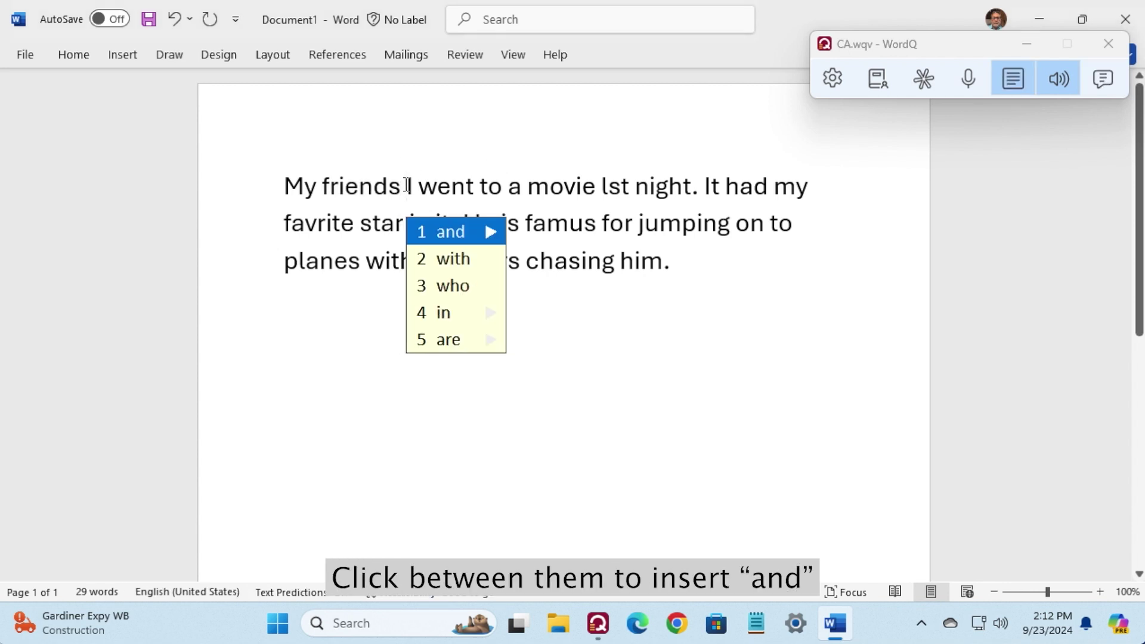
pyautogui.press('1')
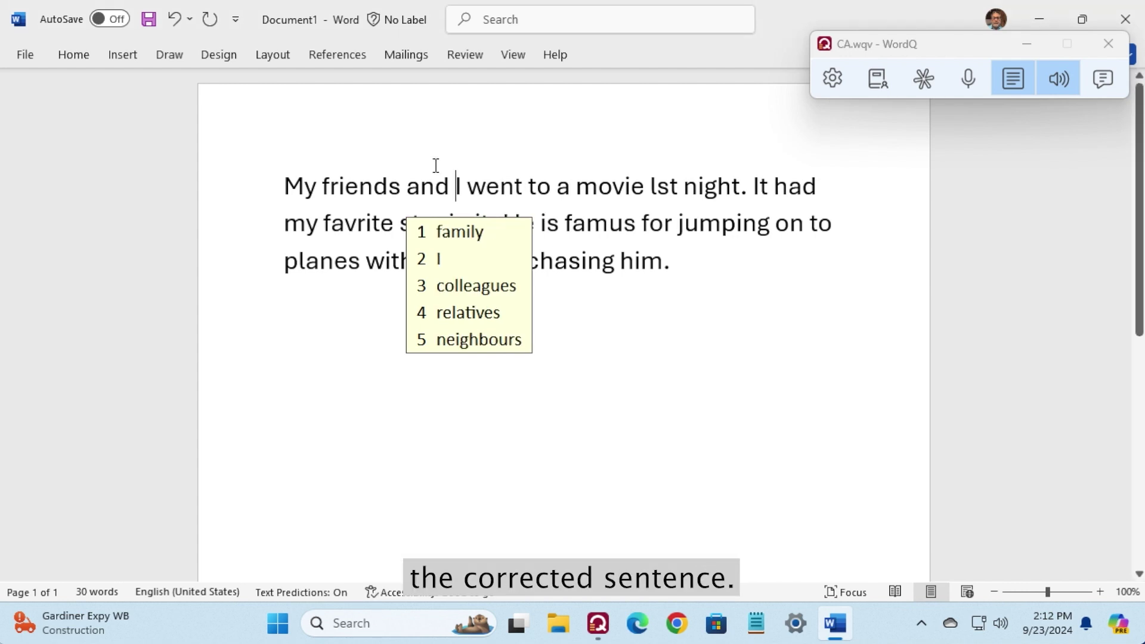
pyautogui.press('F11')
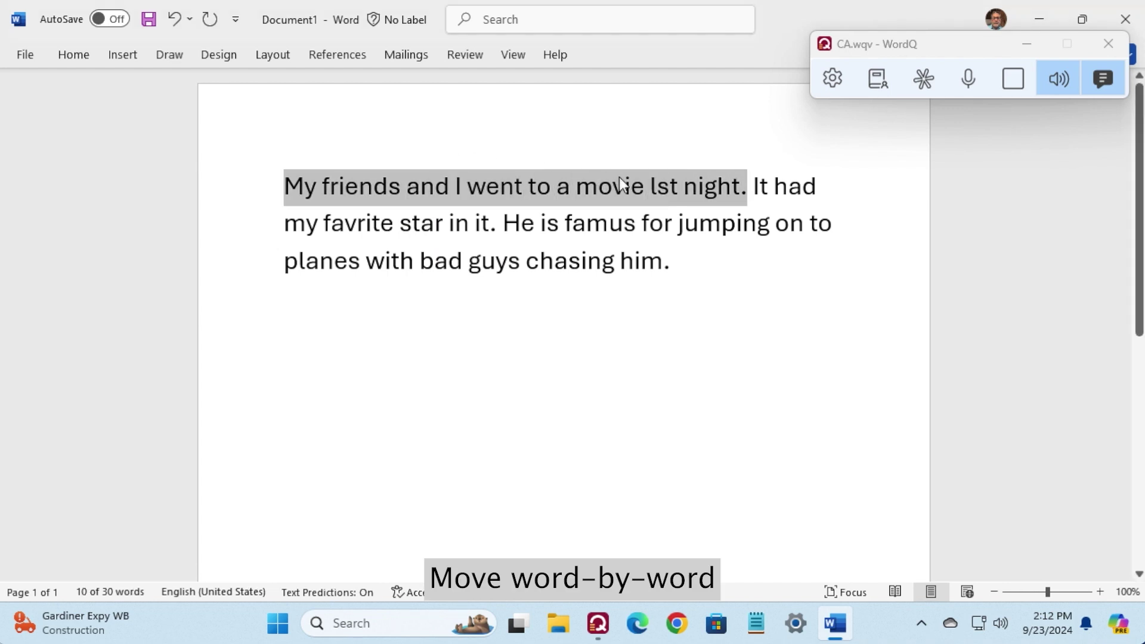
# Replace 'lst' with WordQ's suggestion 'last', hear the sentence, and move to the next one
pyautogui.click(666, 185)
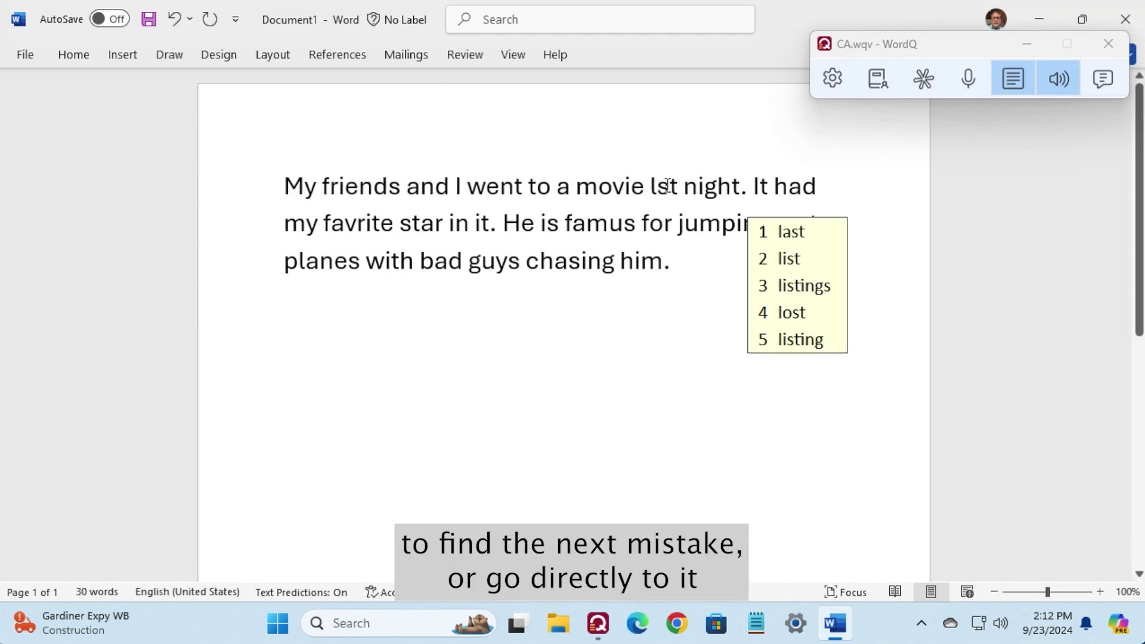
pyautogui.doubleClick(666, 185)
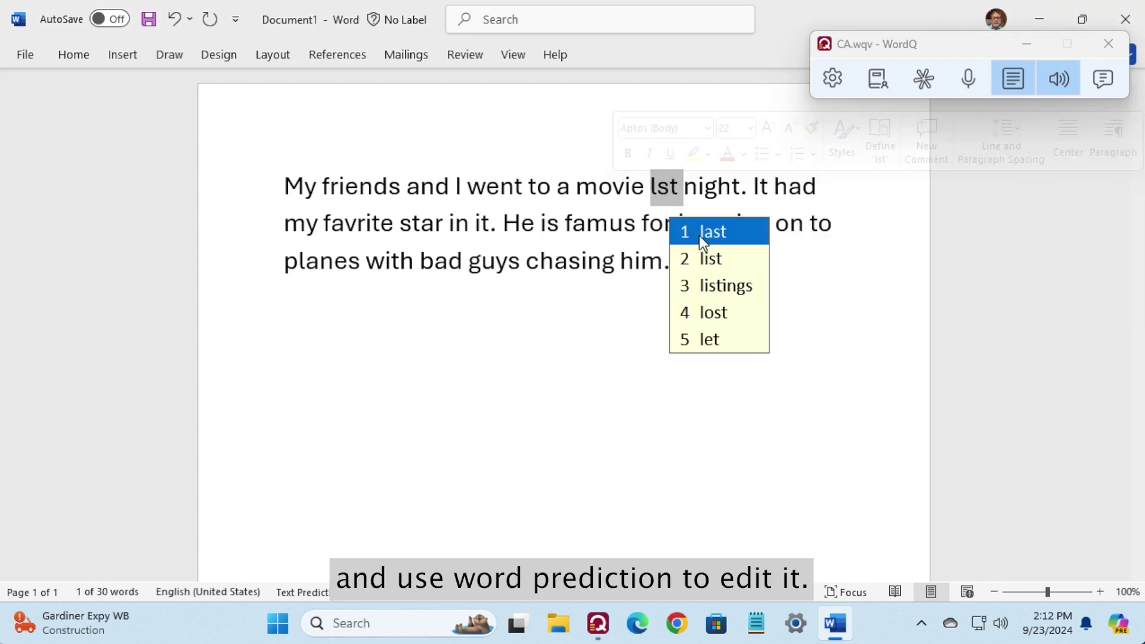
pyautogui.click(700, 235)
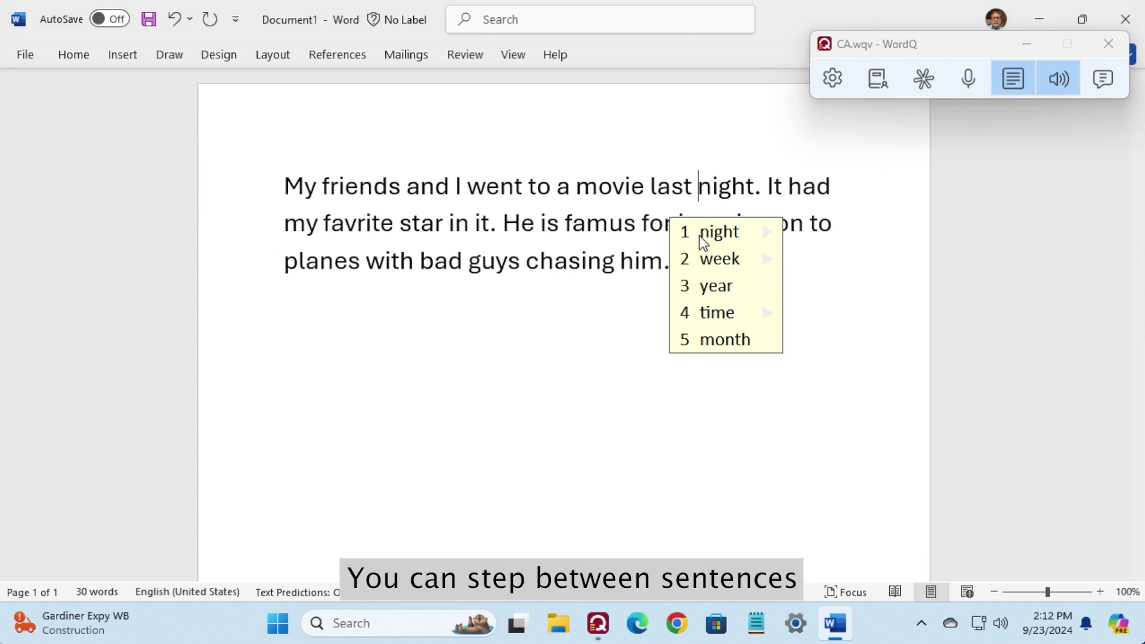
pyautogui.press('Up')
pyautogui.press('Down')
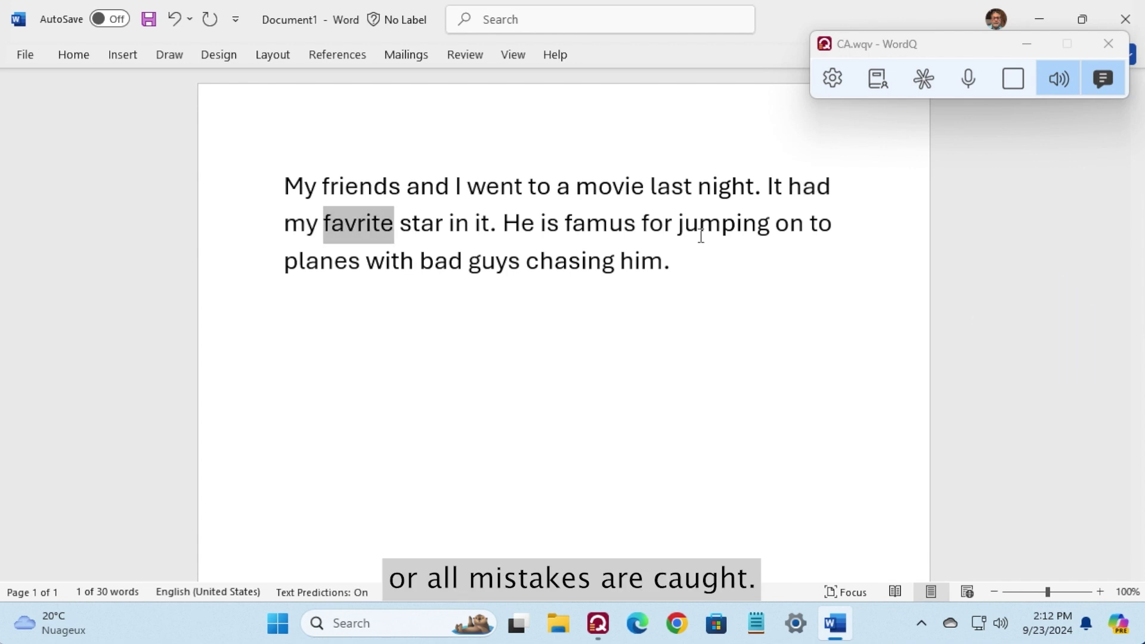
# Correct 'favrite' to 'favourite' and hear the corrected sentence read aloud
pyautogui.click(358, 224)
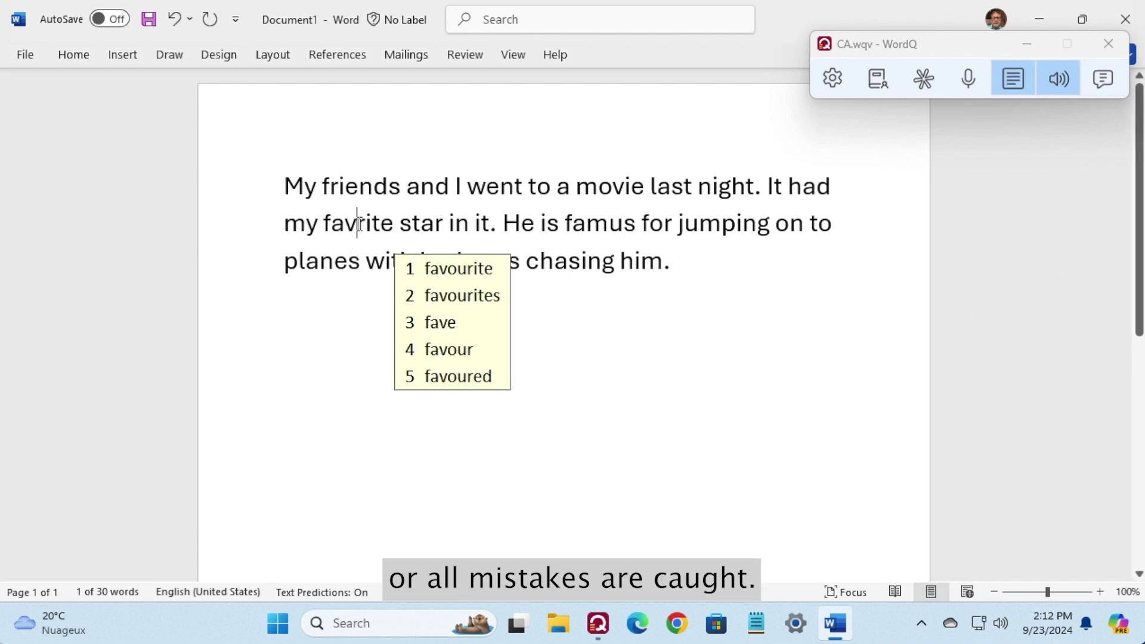
pyautogui.click(420, 270)
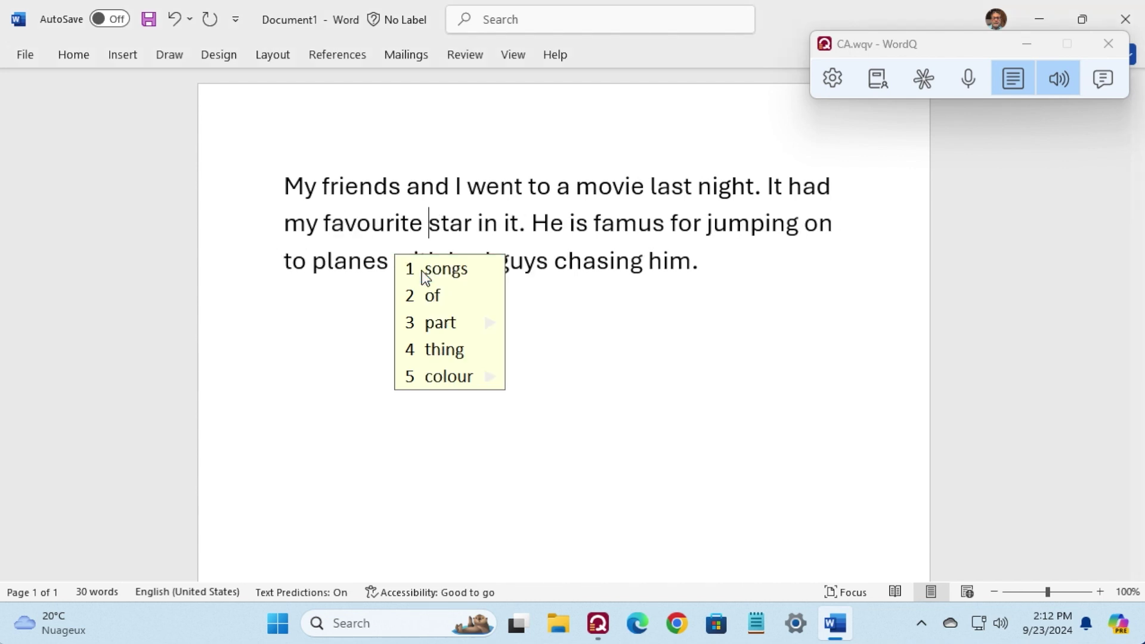
pyautogui.press('F11')
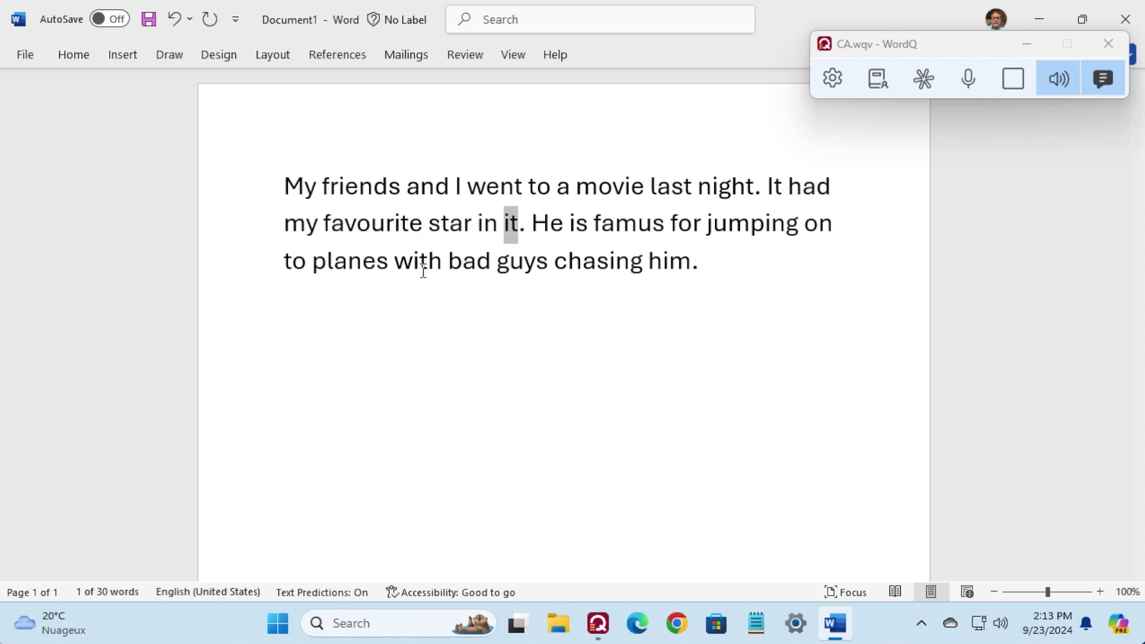
# Move word by word to 'famus', correct it to 'famous', and replay the sentence
pyautogui.press('Down')
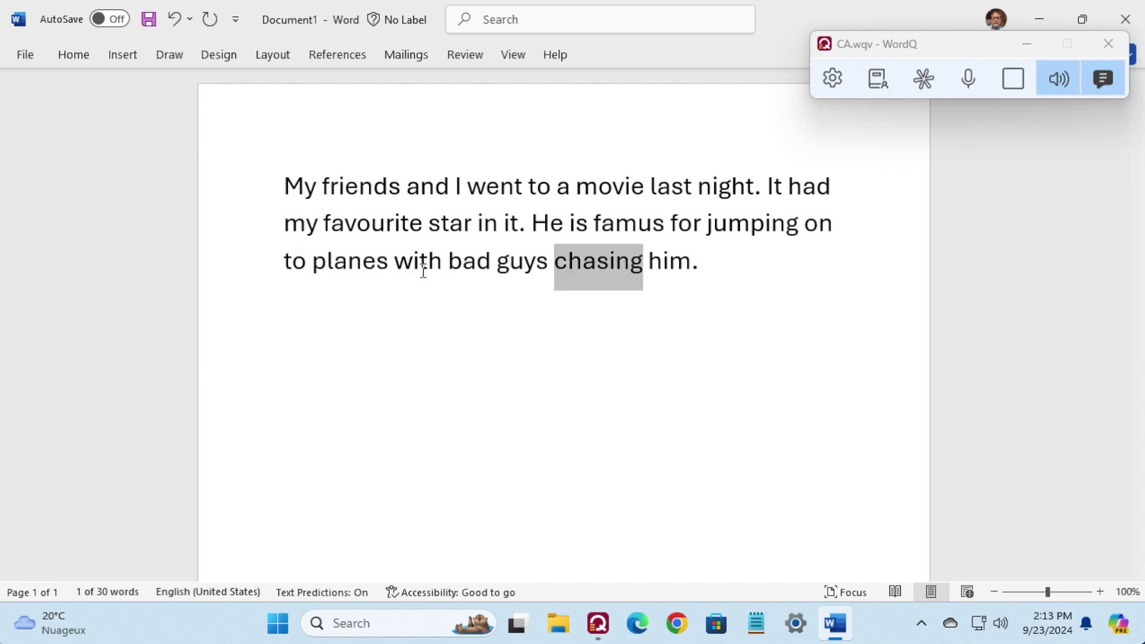
pyautogui.press('Right')
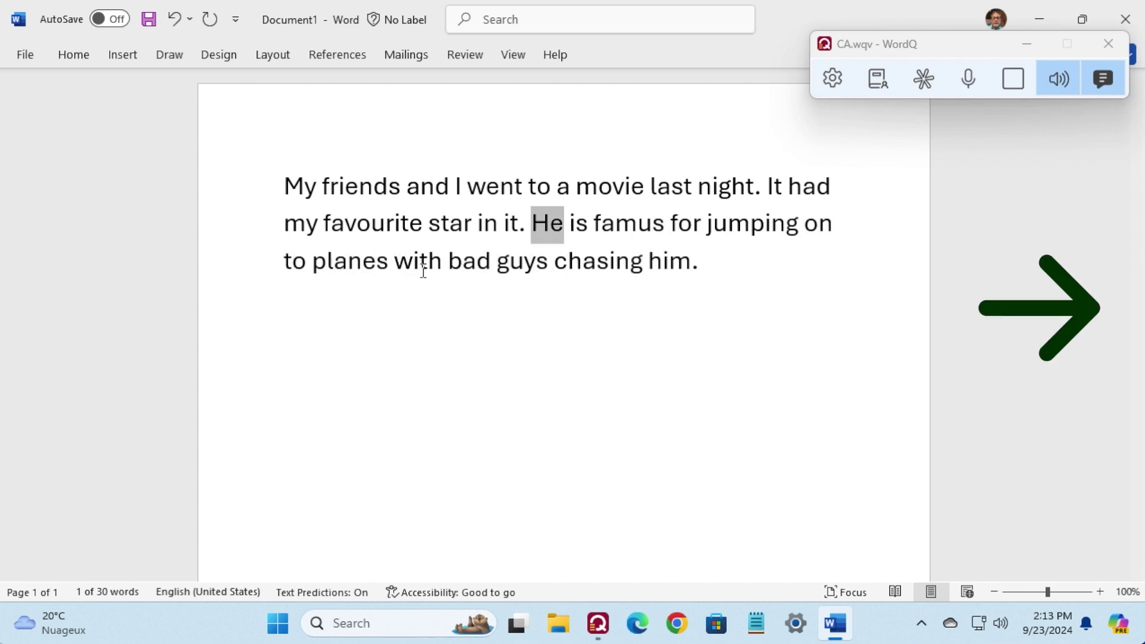
pyautogui.press('Right')
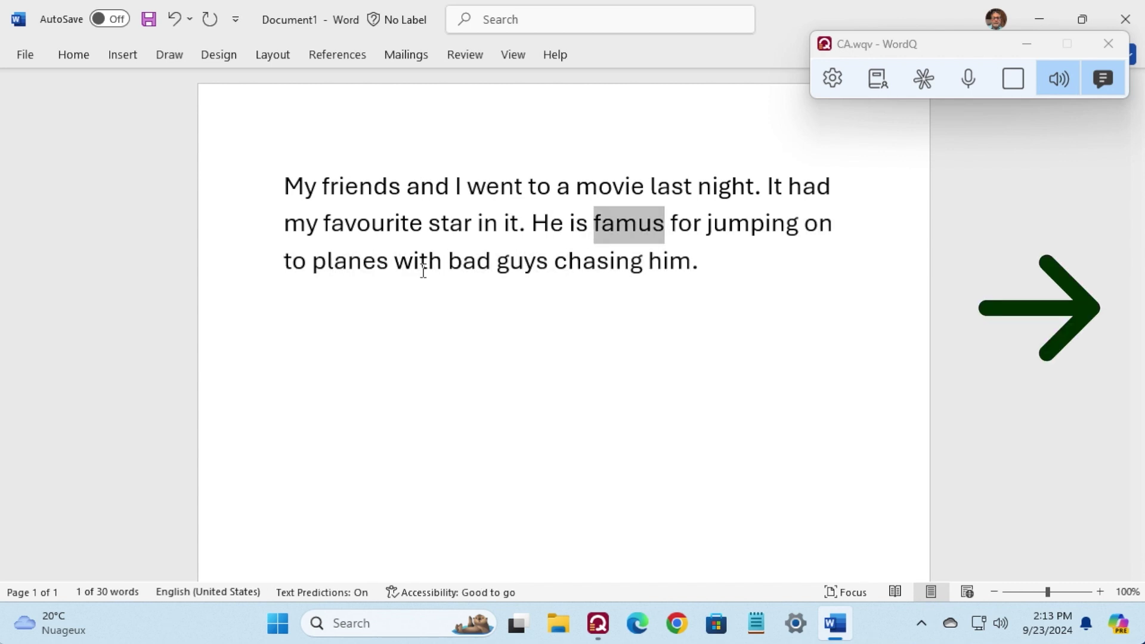
pyautogui.click(632, 226)
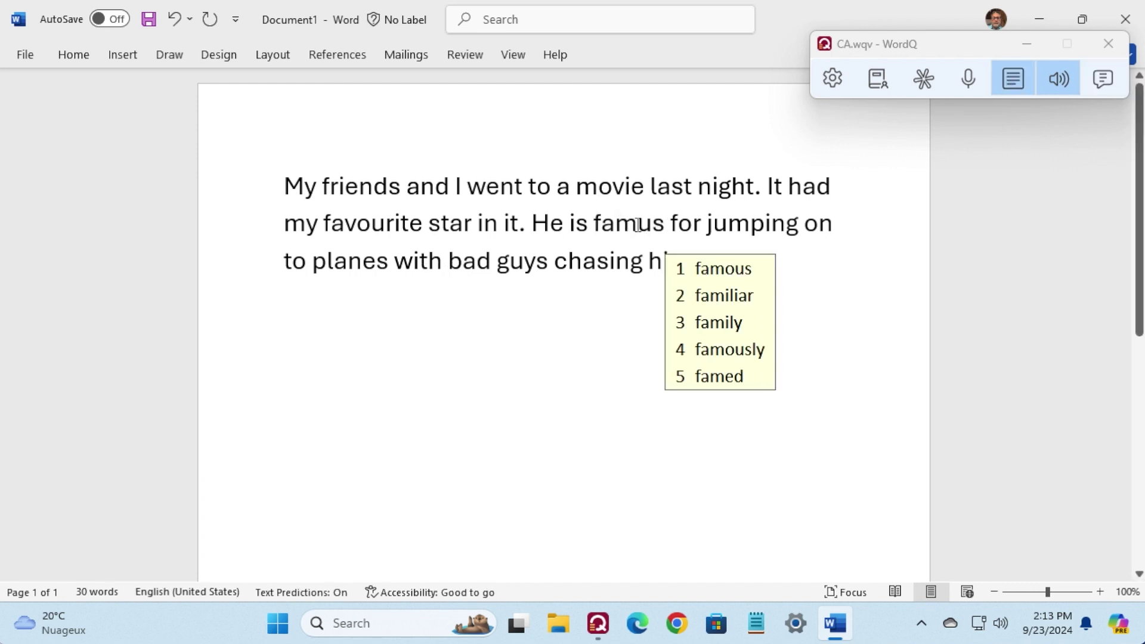
pyautogui.click(681, 273)
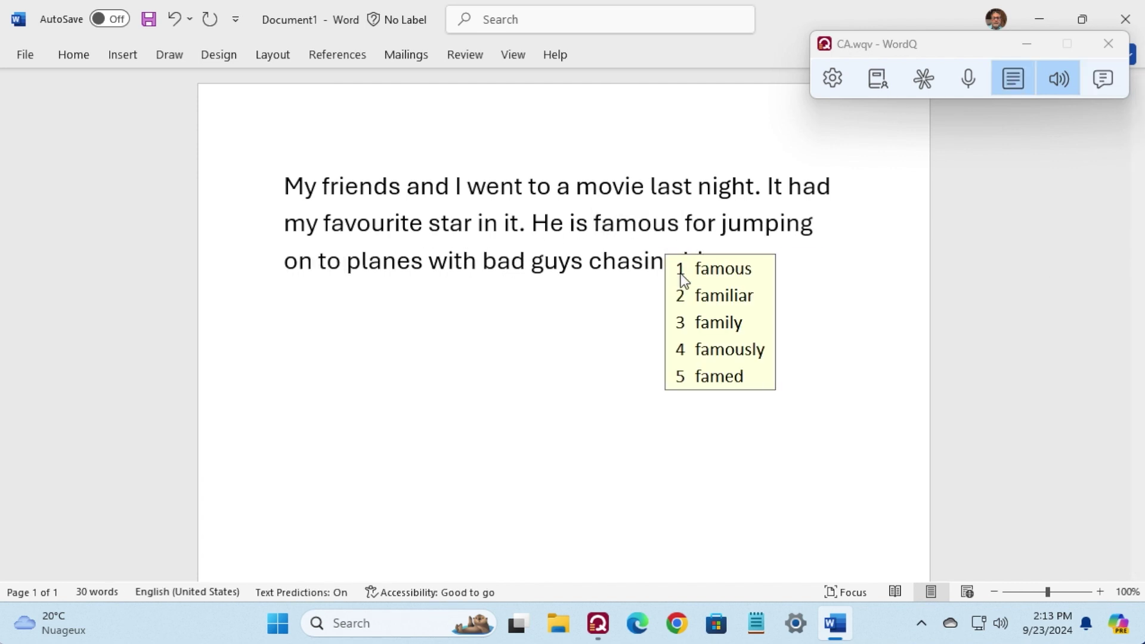
pyautogui.press('F11')
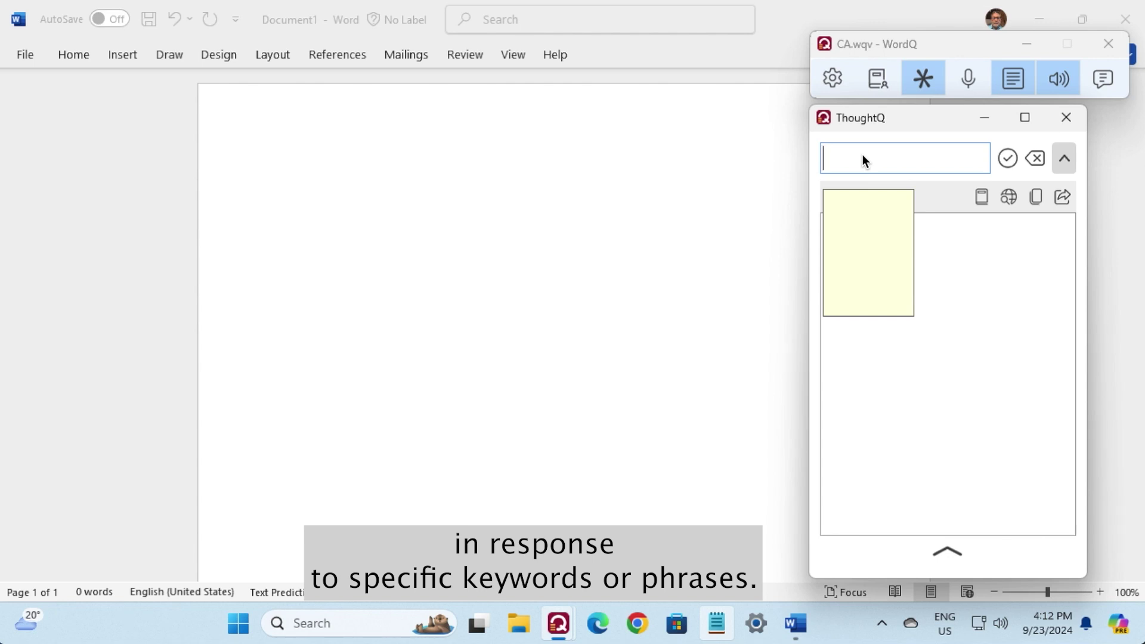
# List ThoughtQ's 75 topic words for 'virus', pick 'chronic', and search the web for both
pyautogui.write('vi')
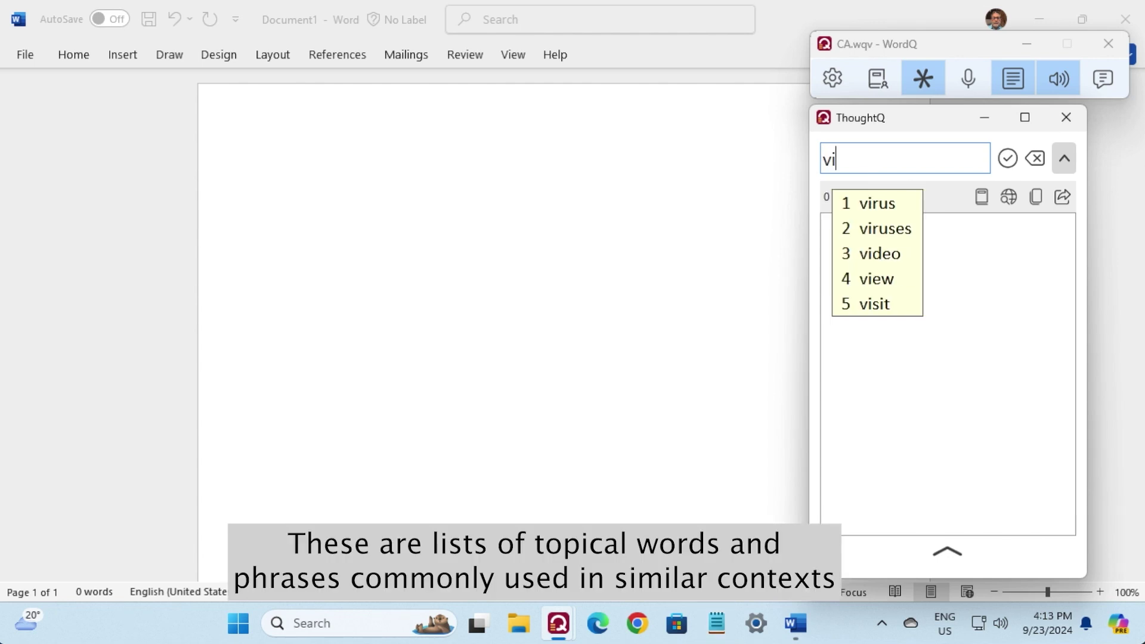
pyautogui.write('1')
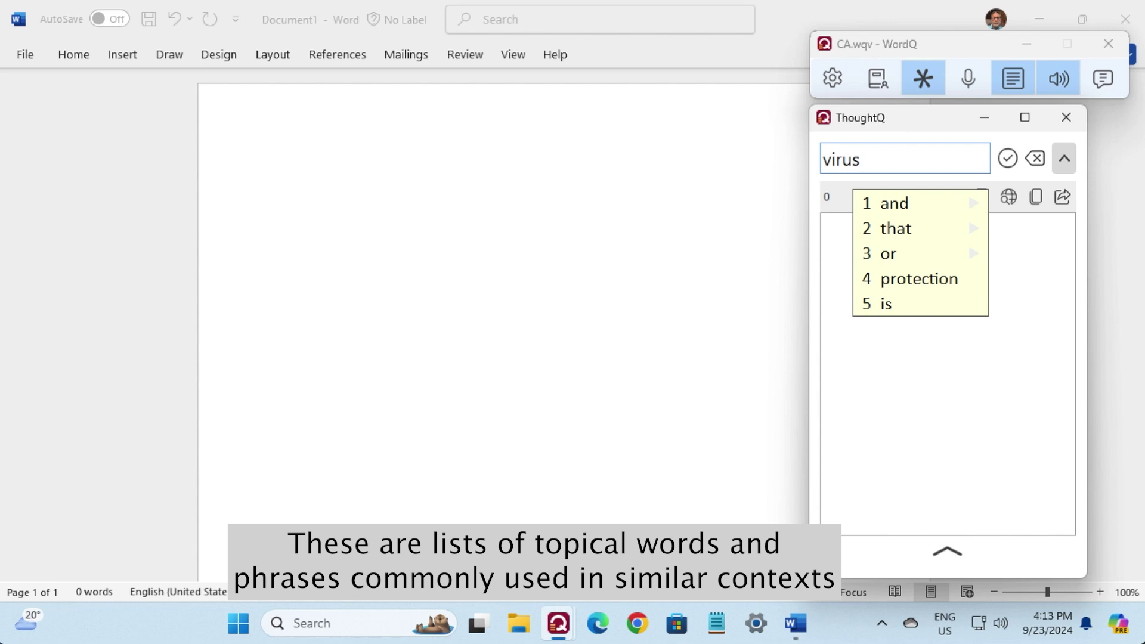
pyautogui.click(1007, 158)
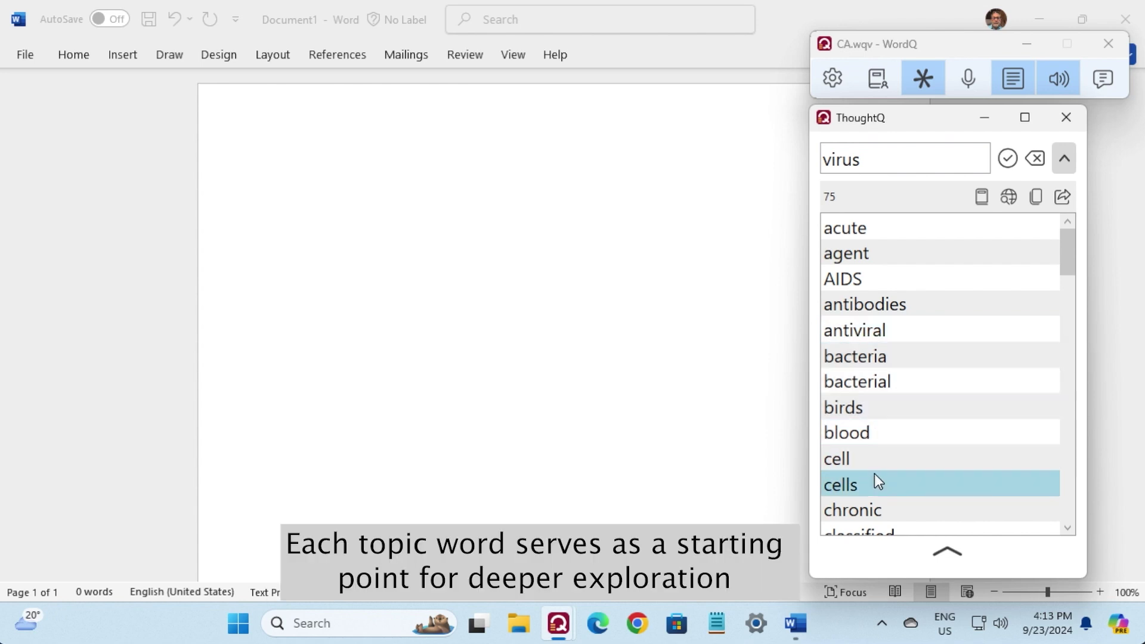
pyautogui.click(874, 511)
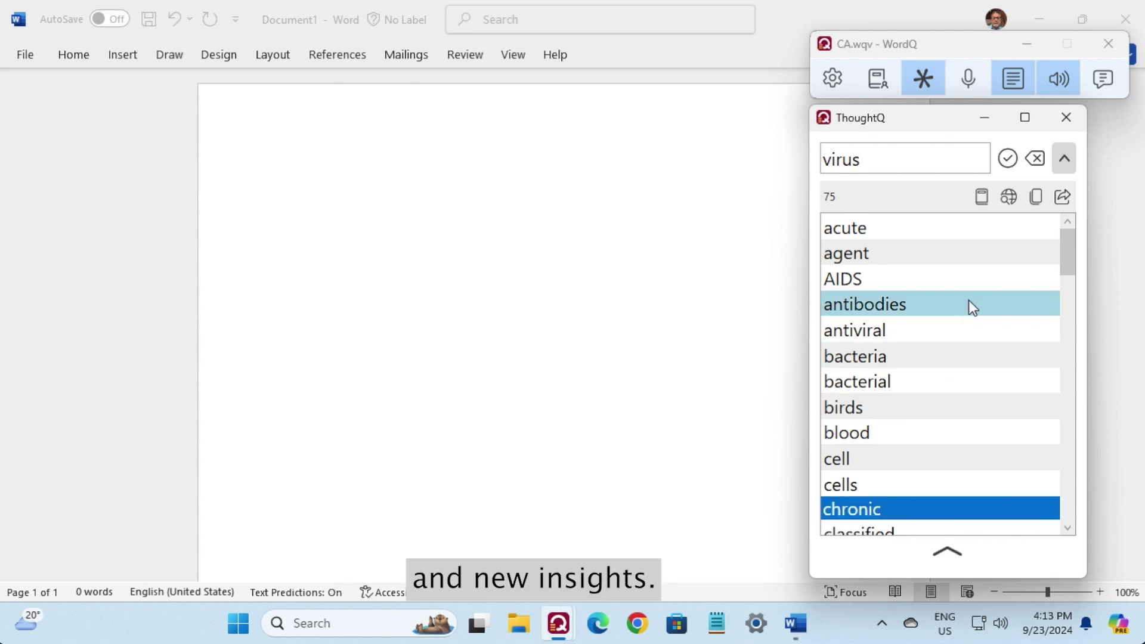
pyautogui.click(1008, 197)
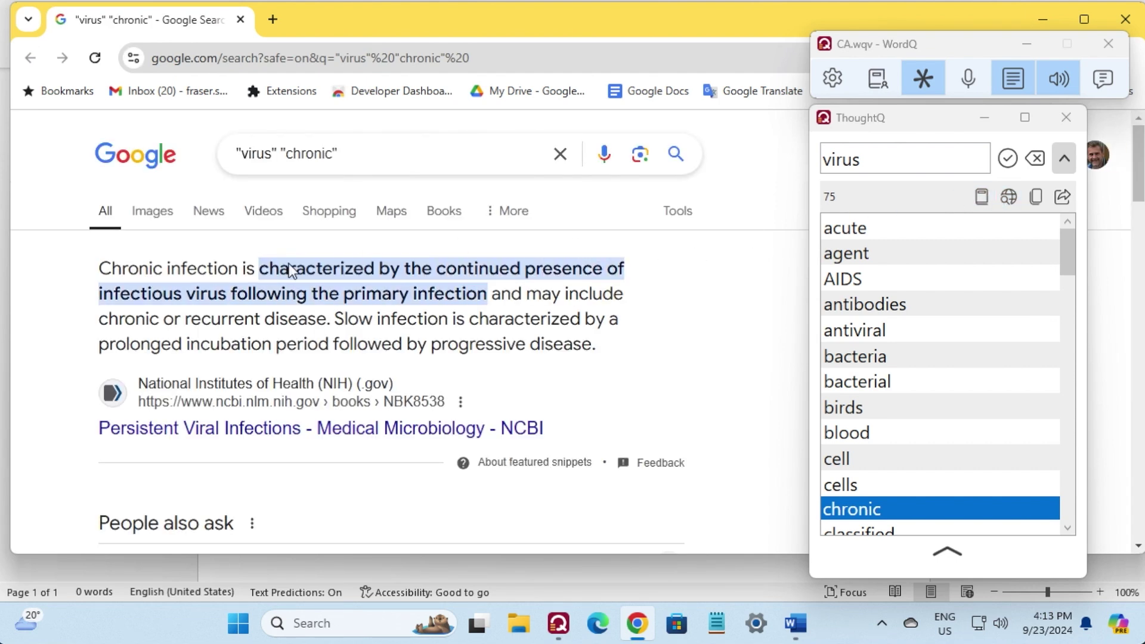
# Have the Google featured snippet about chronic infection read aloud
pyautogui.moveTo(101, 264); pyautogui.dragTo(337, 321)
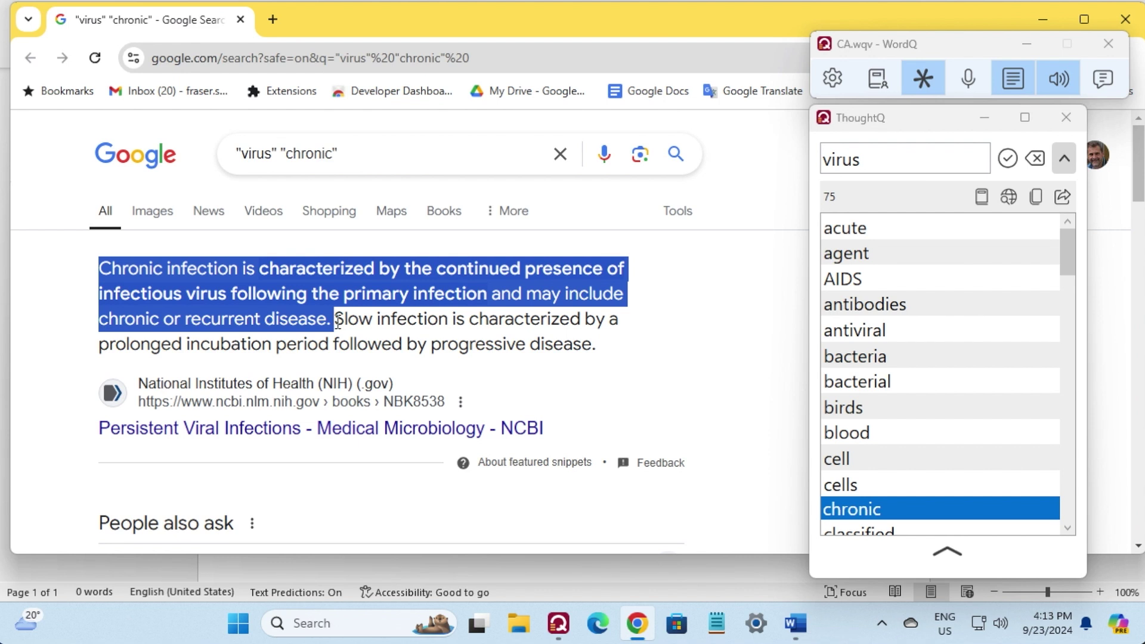
pyautogui.click(1104, 78)
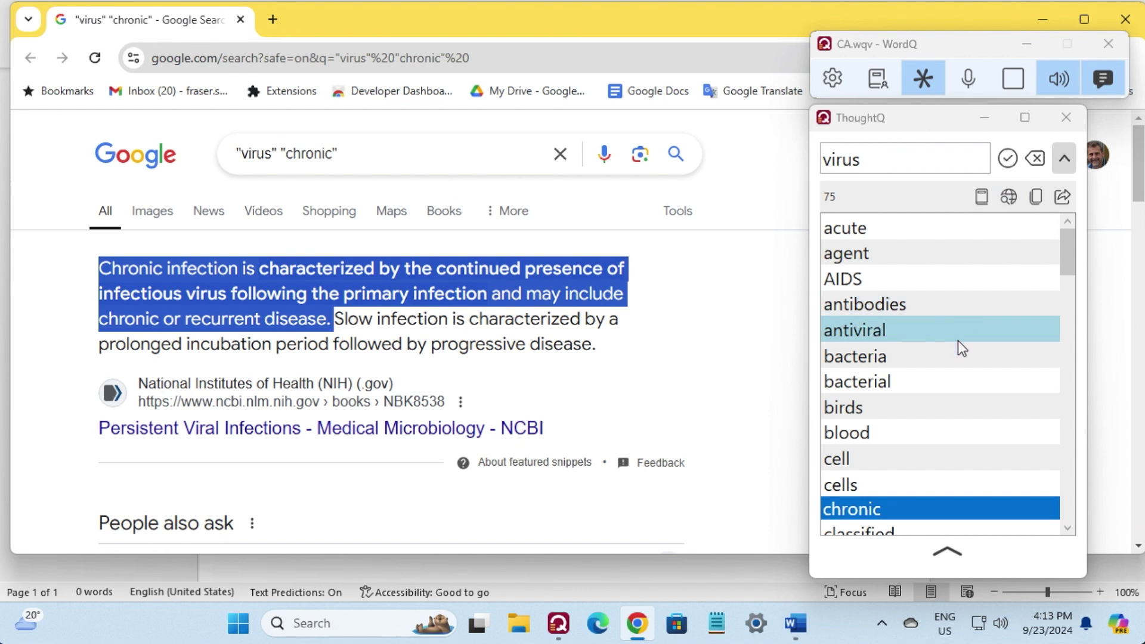
pyautogui.scroll(-5, 959, 344)
pyautogui.scroll(-9, 959, 344)
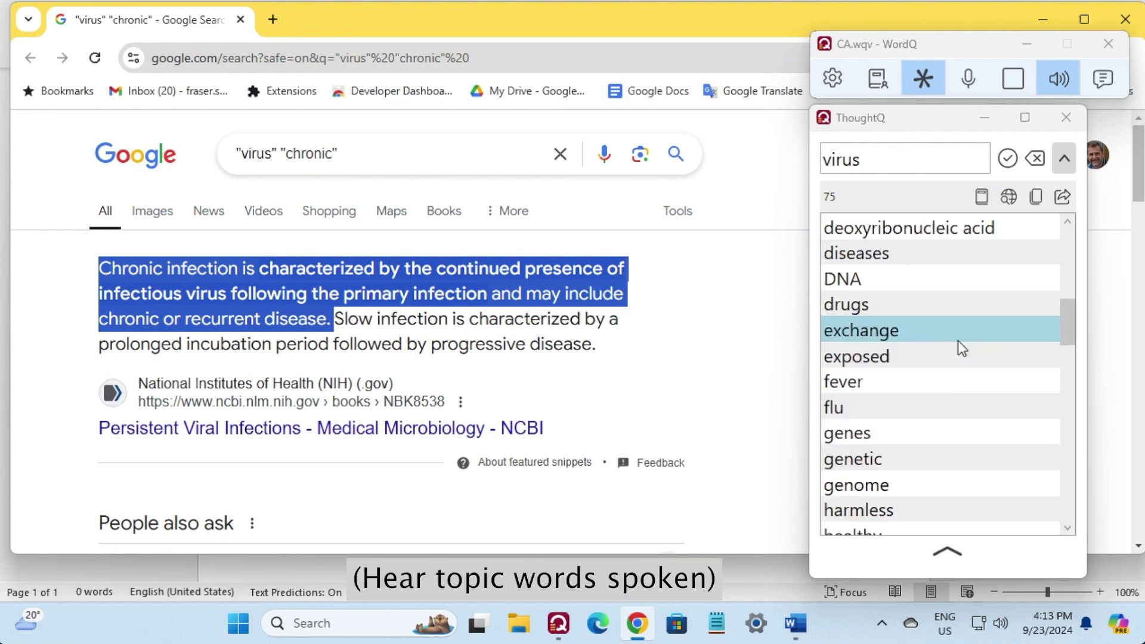
pyautogui.scroll(-5, 957, 341)
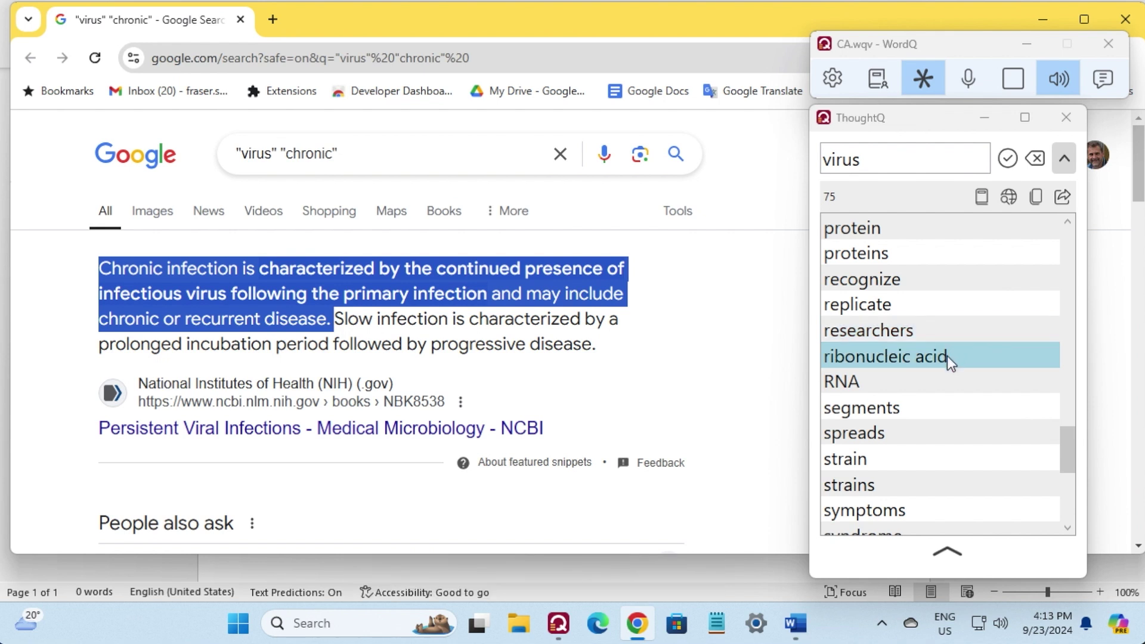
# Search virus with 'ribonucleic acid' from ThoughtQ and select the Wikipedia RNA virus snippet
pyautogui.click(946, 355)
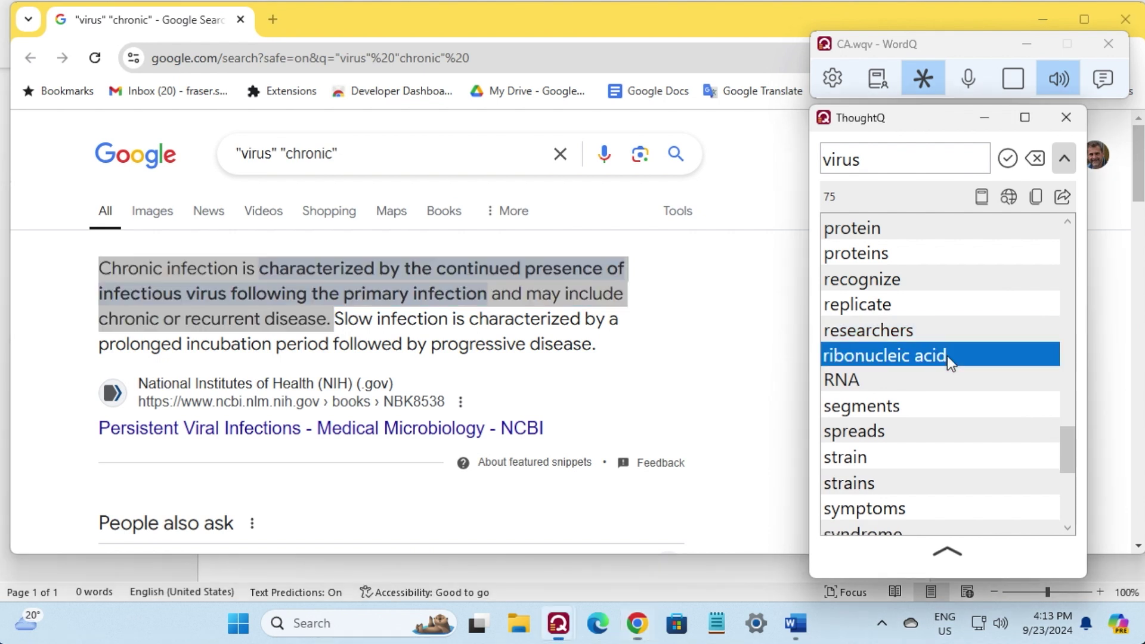
pyautogui.click(1009, 196)
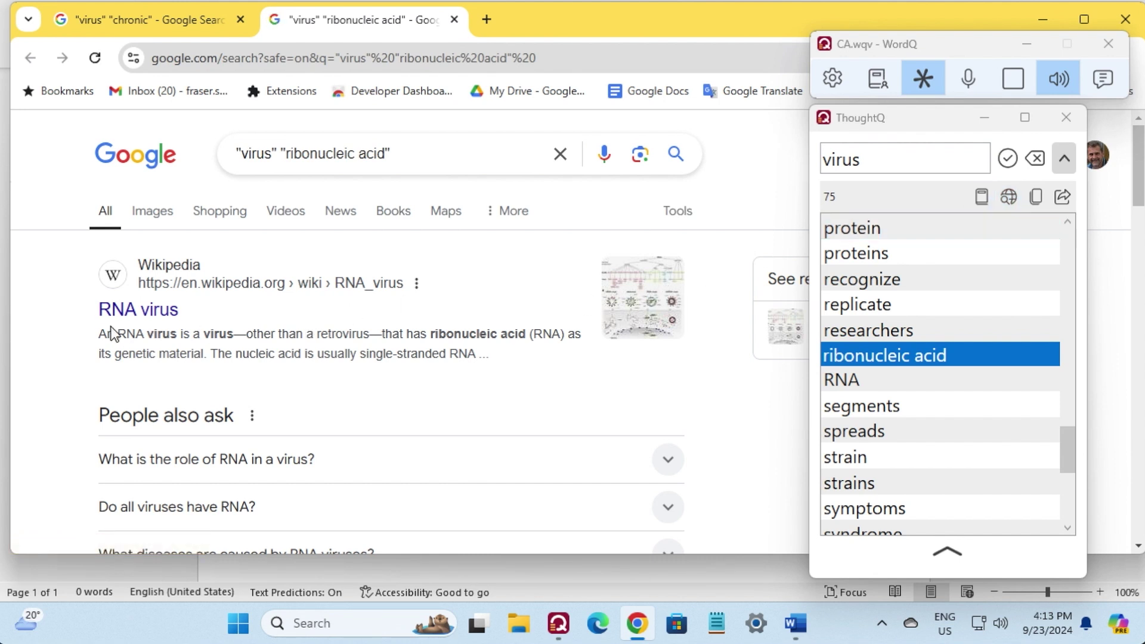
pyautogui.moveTo(100, 334); pyautogui.dragTo(483, 355)
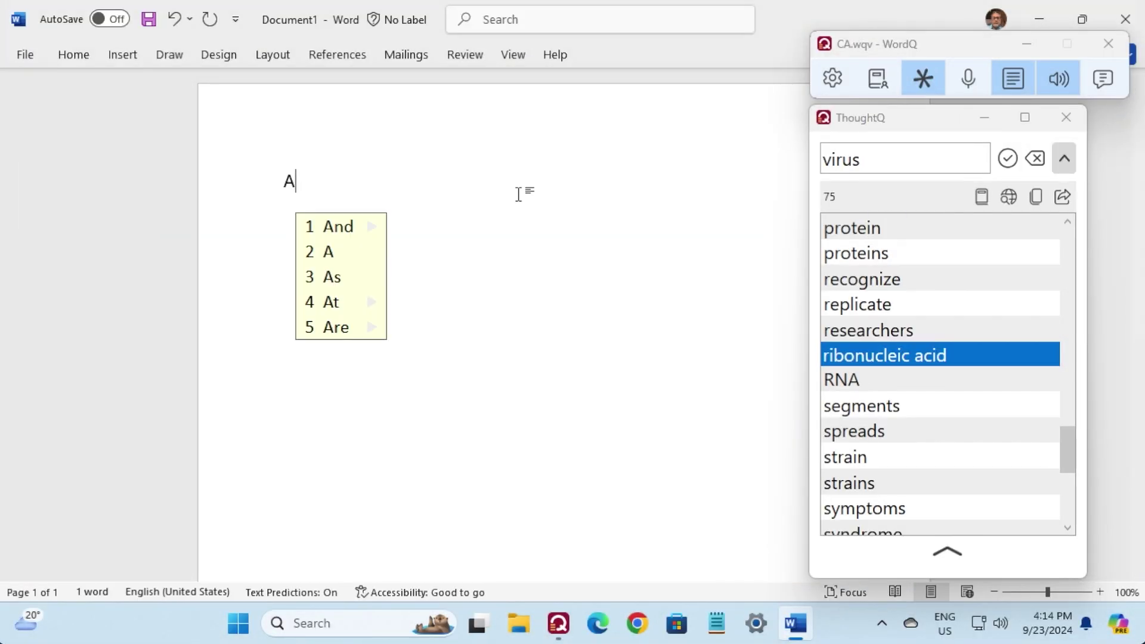
# Type 'An RNA virus contains ribonucleic acid.' using WordQ's word predictions
pyautogui.write('n')
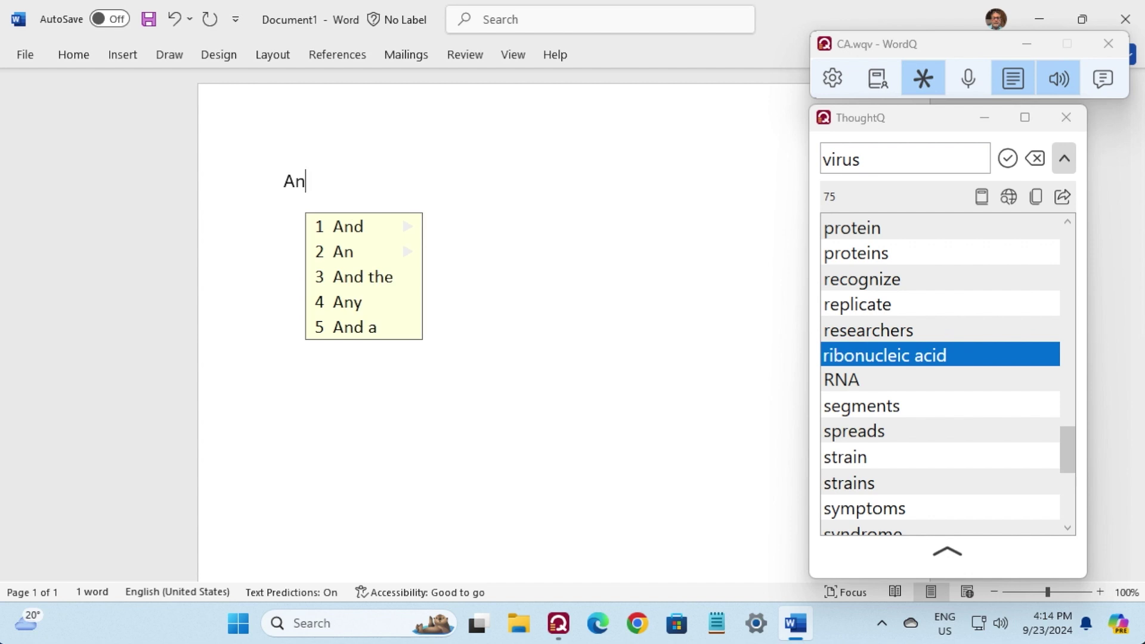
pyautogui.write(' RNA')
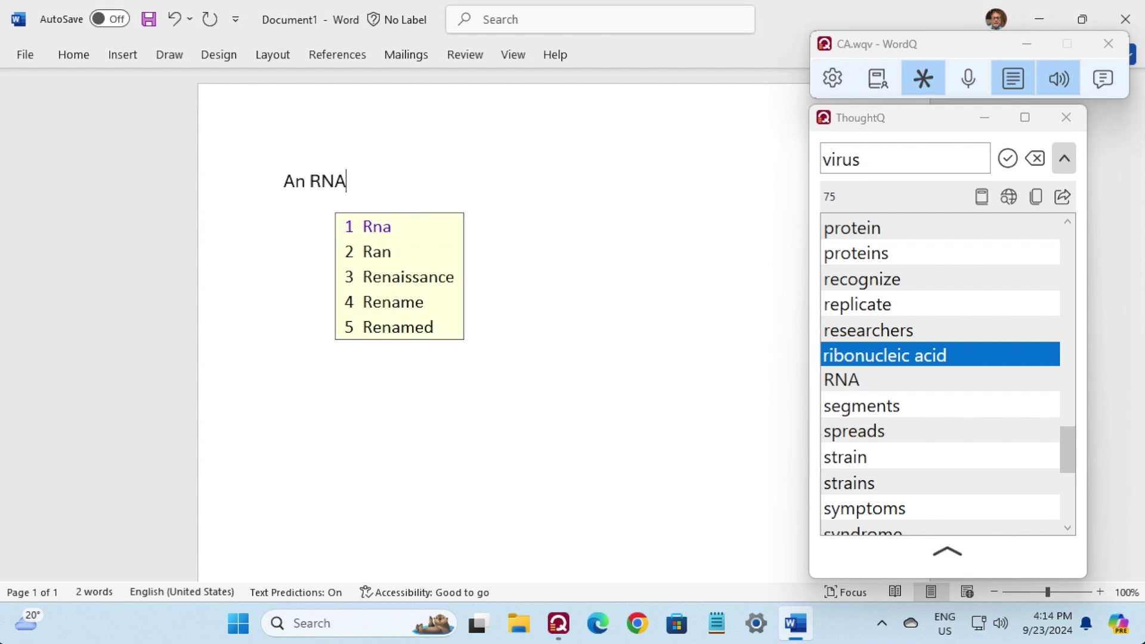
pyautogui.write(' vi')
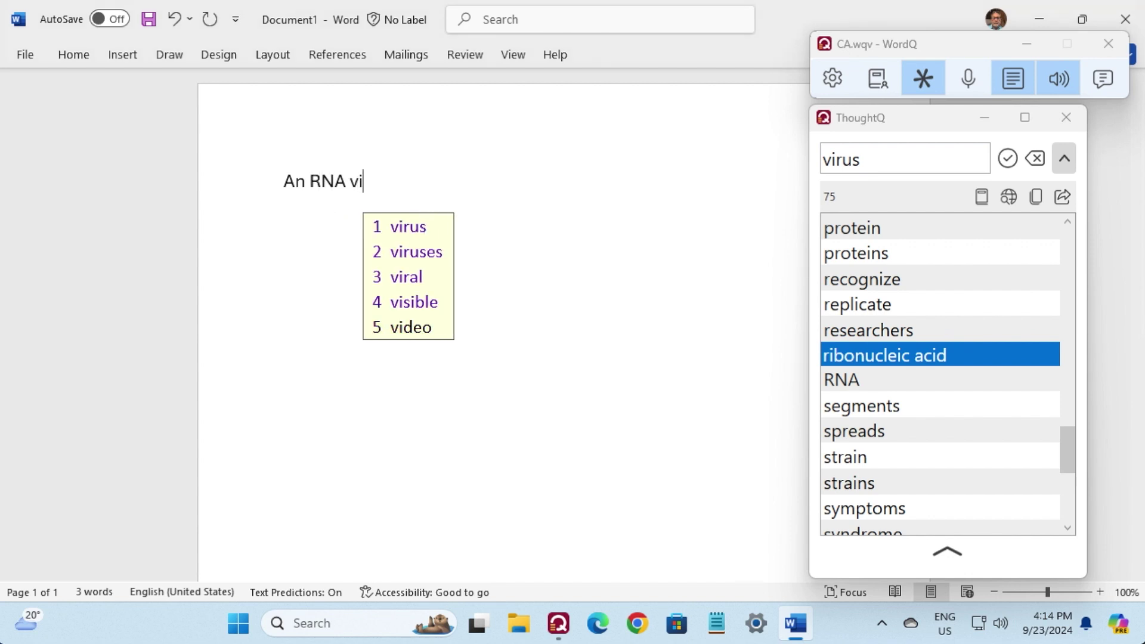
pyautogui.write('rus c')
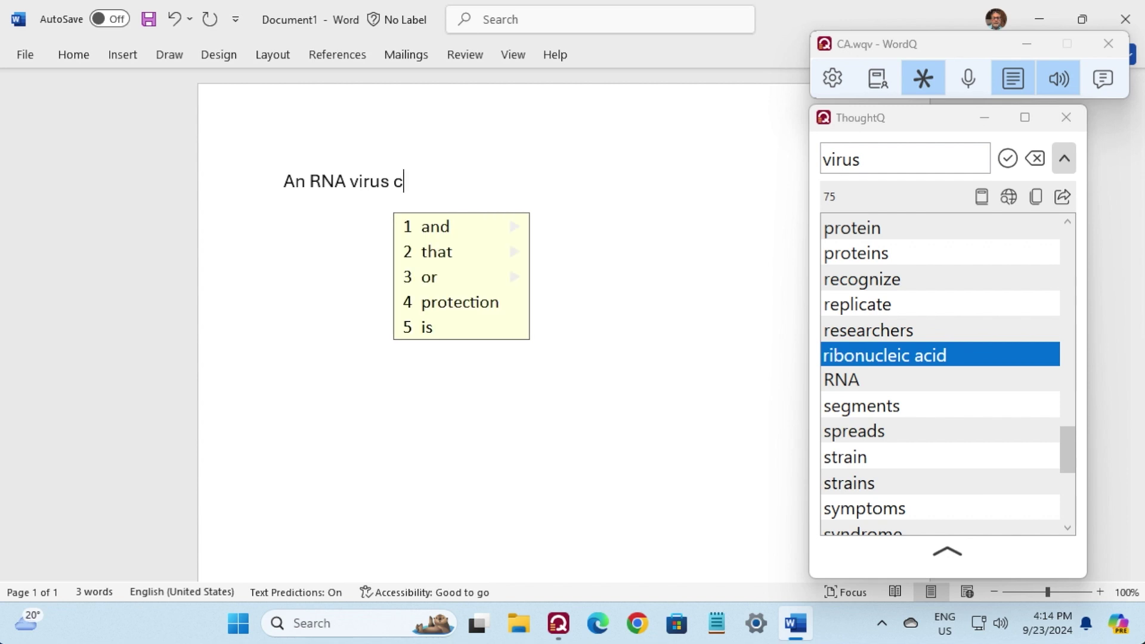
pyautogui.write('on')
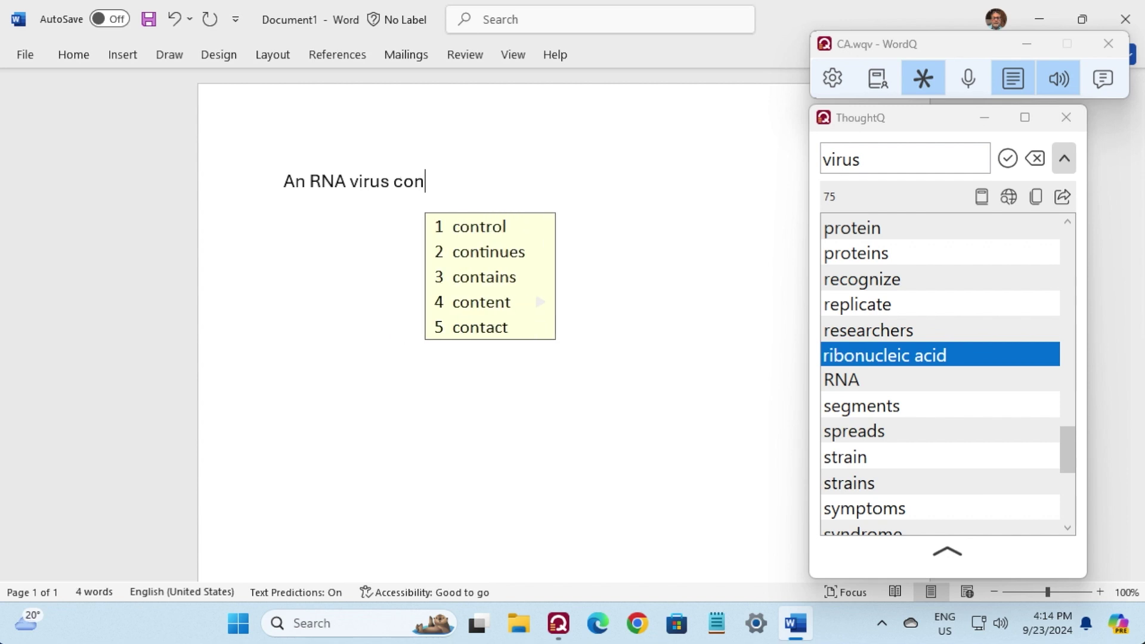
pyautogui.write('3')
pyautogui.write('r')
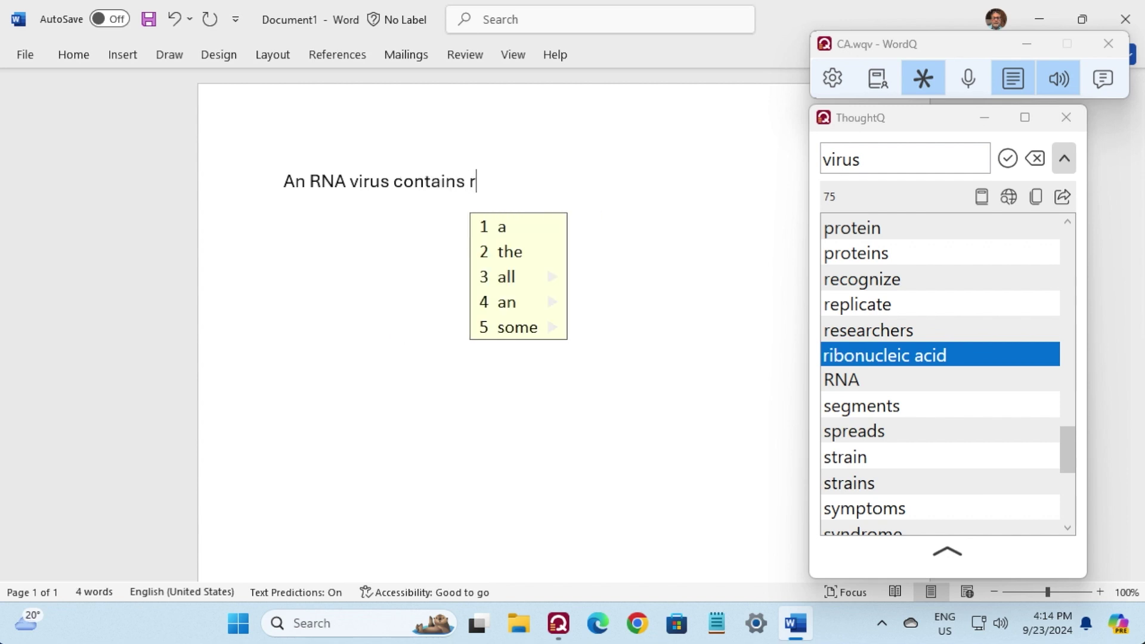
pyautogui.write('i')
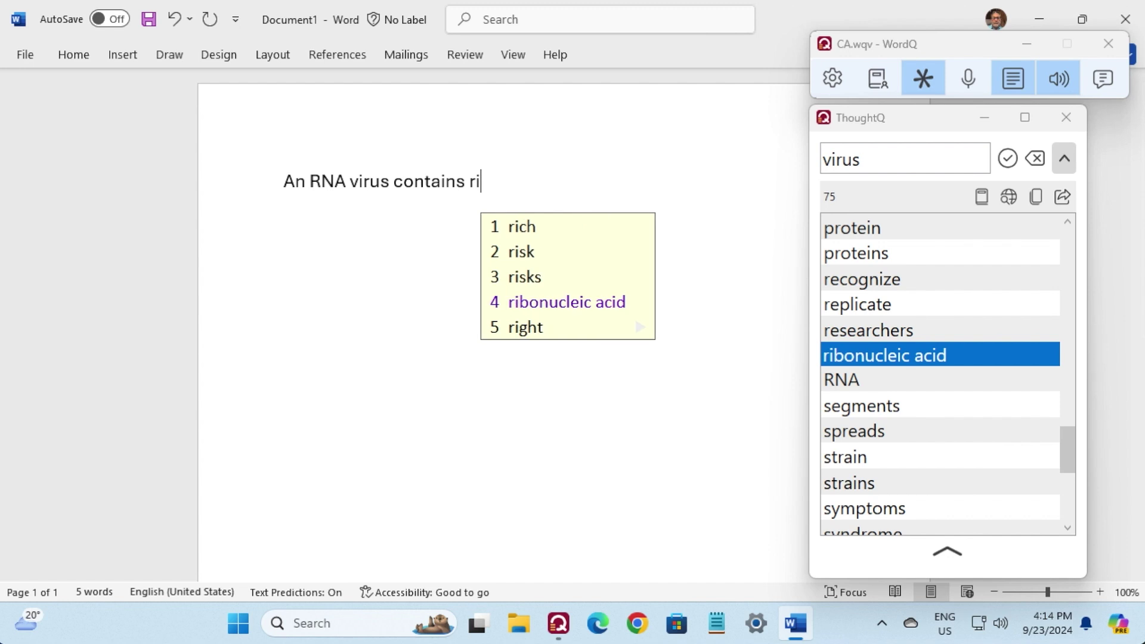
pyautogui.write('4')
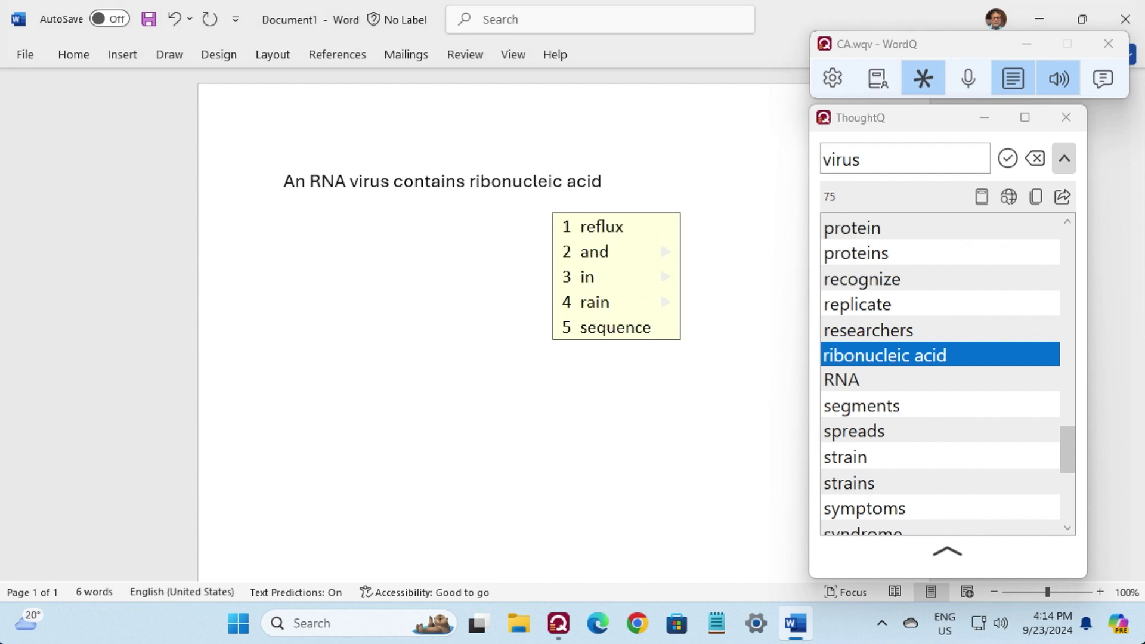
pyautogui.write('.')
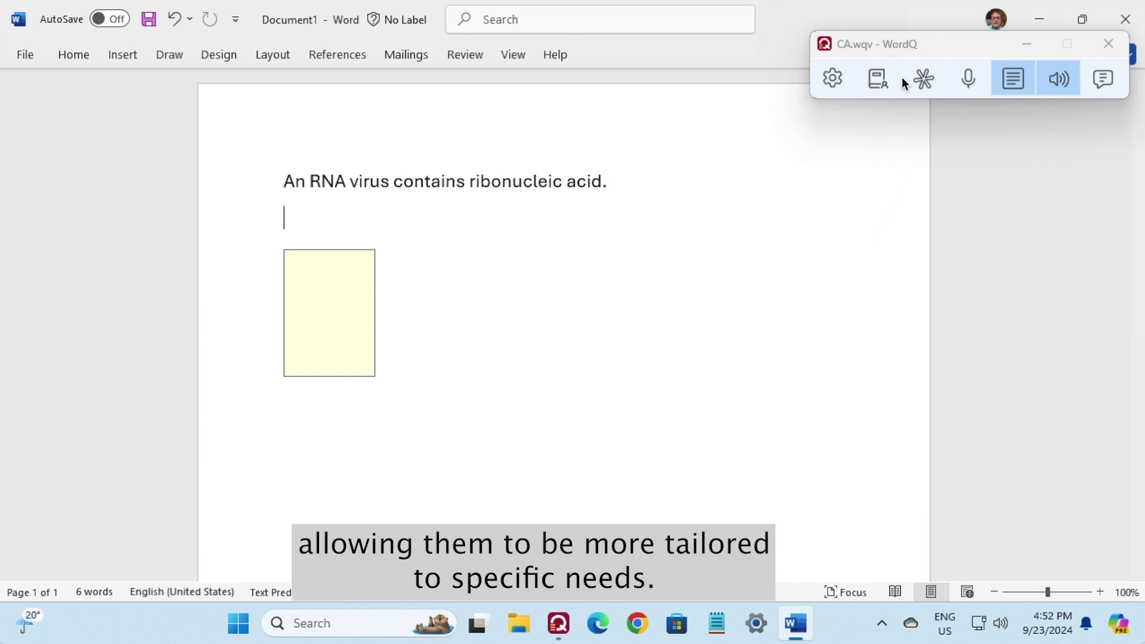
# Create a My Topics word bank named 'Covid' and add the word 'Covid' to it
pyautogui.click(877, 77)
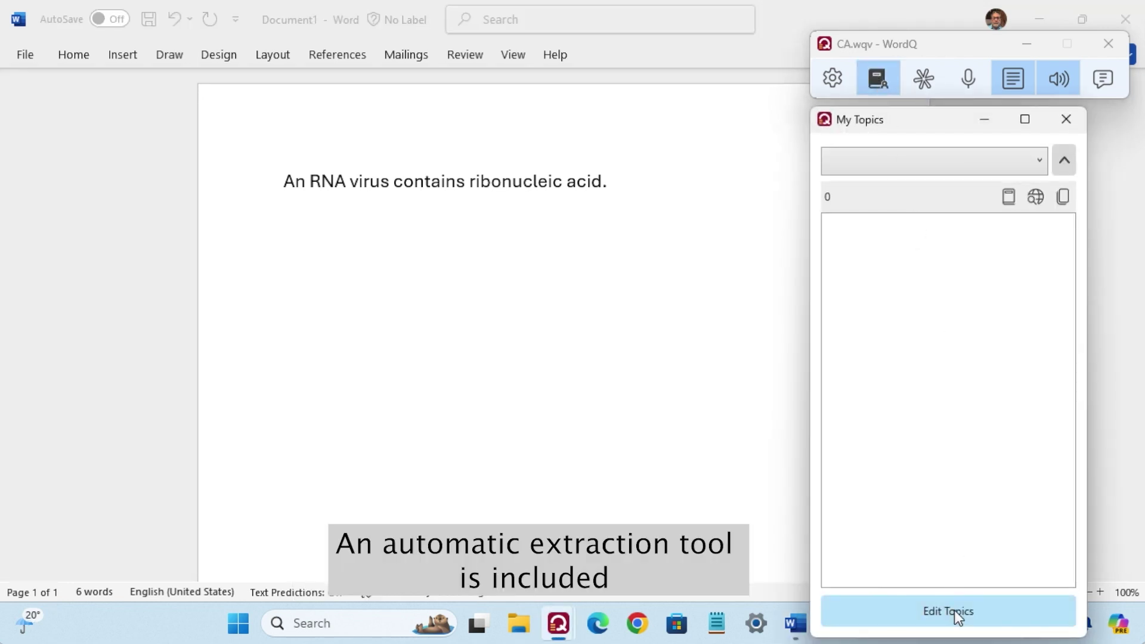
pyautogui.click(954, 610)
pyautogui.click(1034, 116)
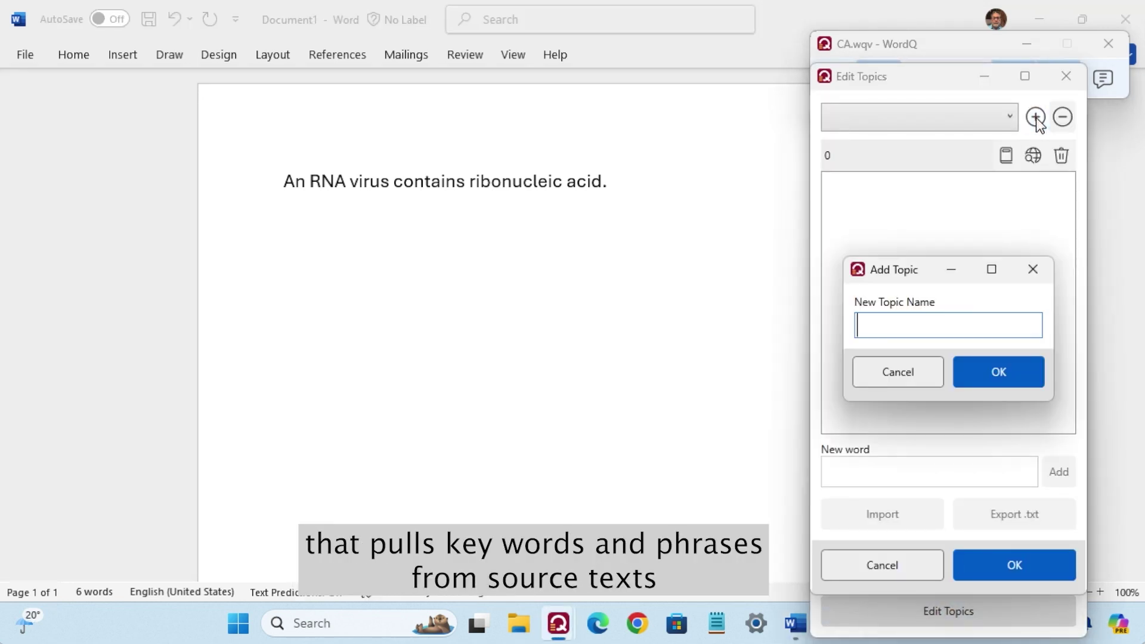
pyautogui.write('Covid')
pyautogui.click(1010, 371)
pyautogui.click(885, 476)
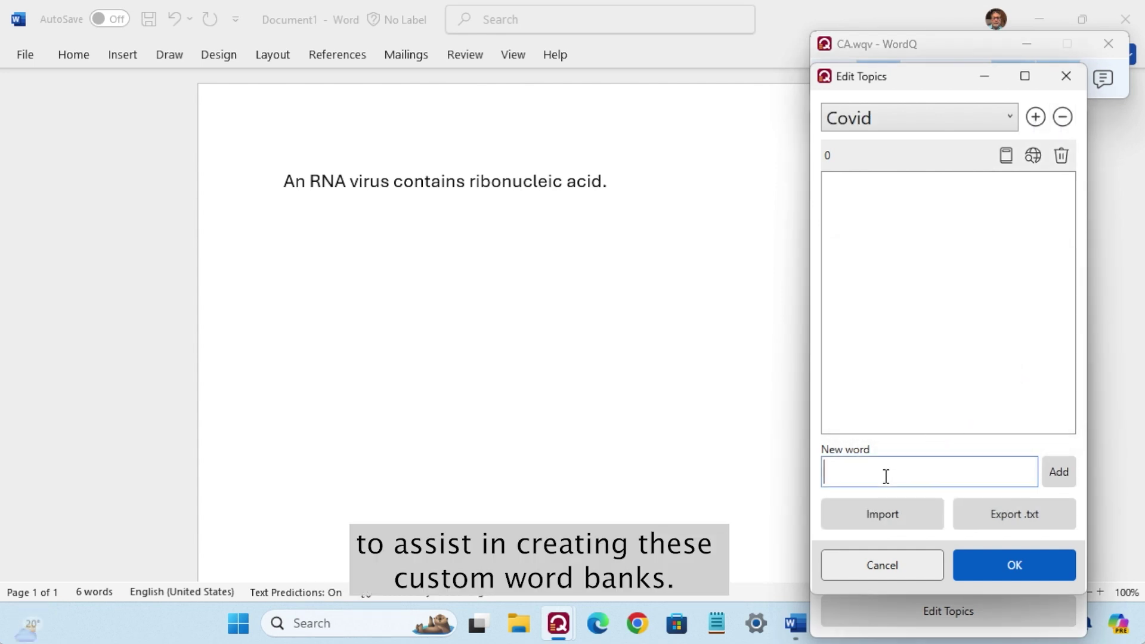
pyautogui.write('Covid')
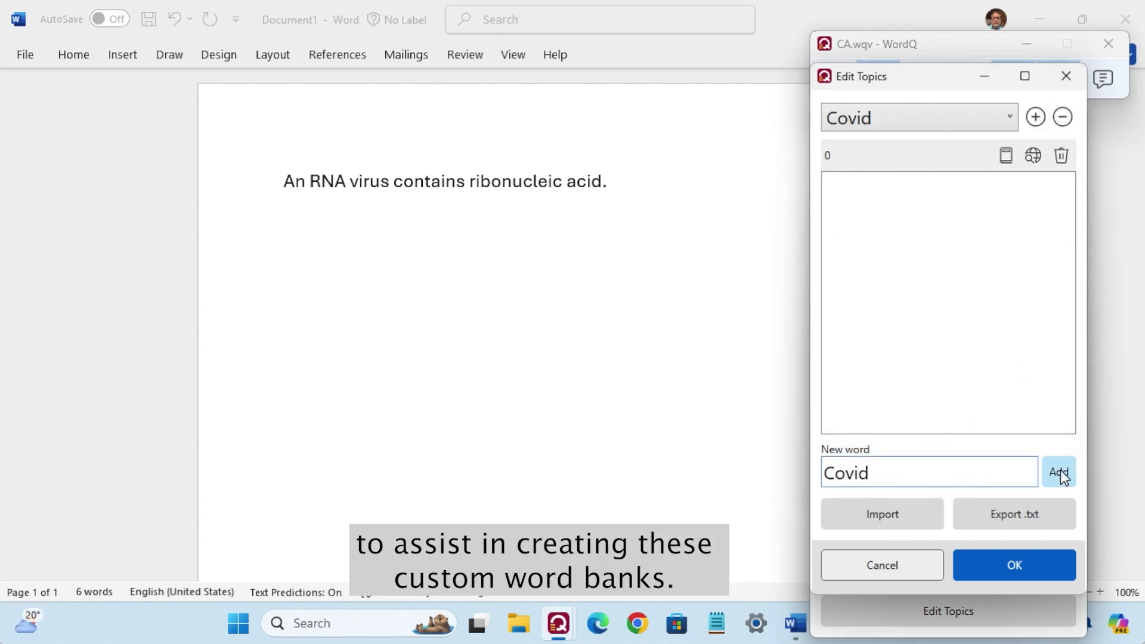
pyautogui.click(1058, 472)
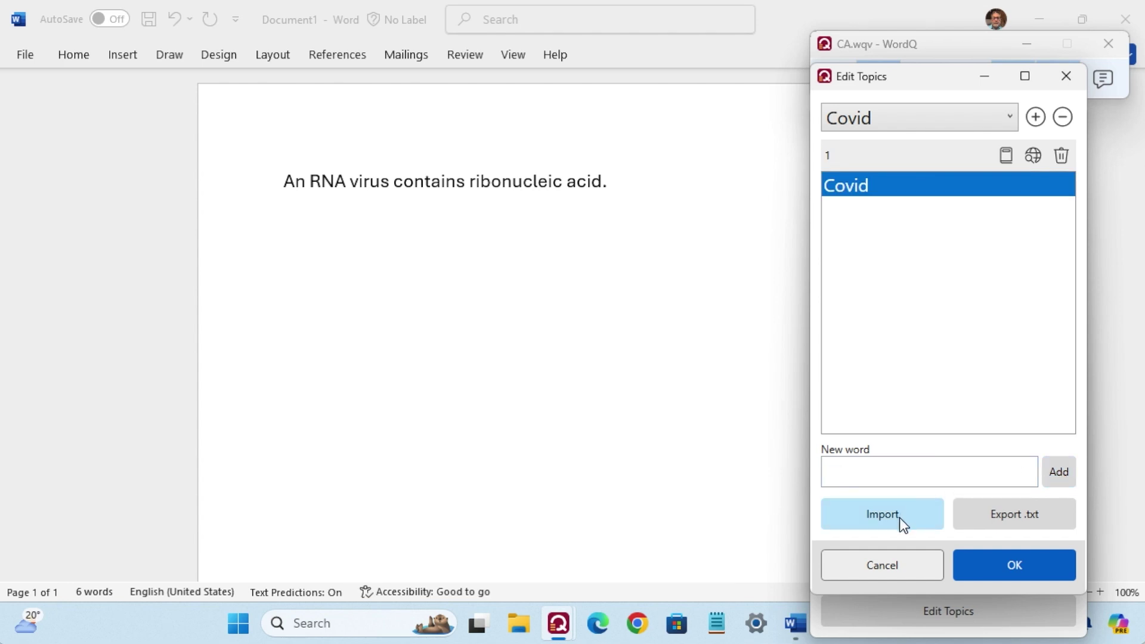
pyautogui.click(639, 626)
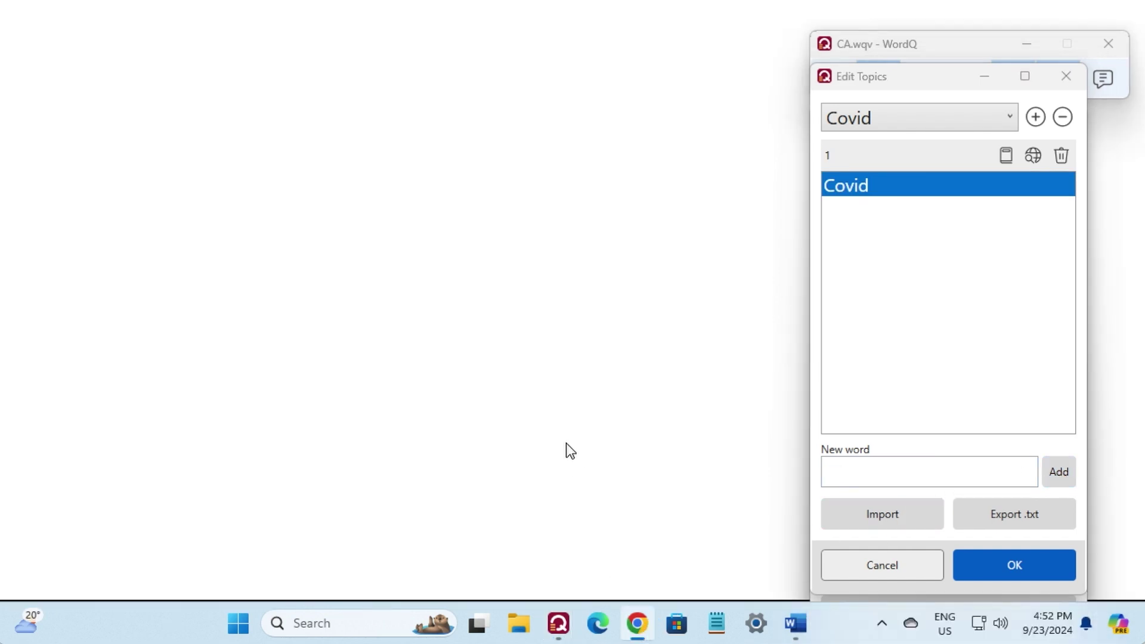
# Search 'Symptoms of Covid', open the Canada.ca page, and copy its symptom list from 'sore throat'
pyautogui.click(308, 53)
pyautogui.write('Sy')
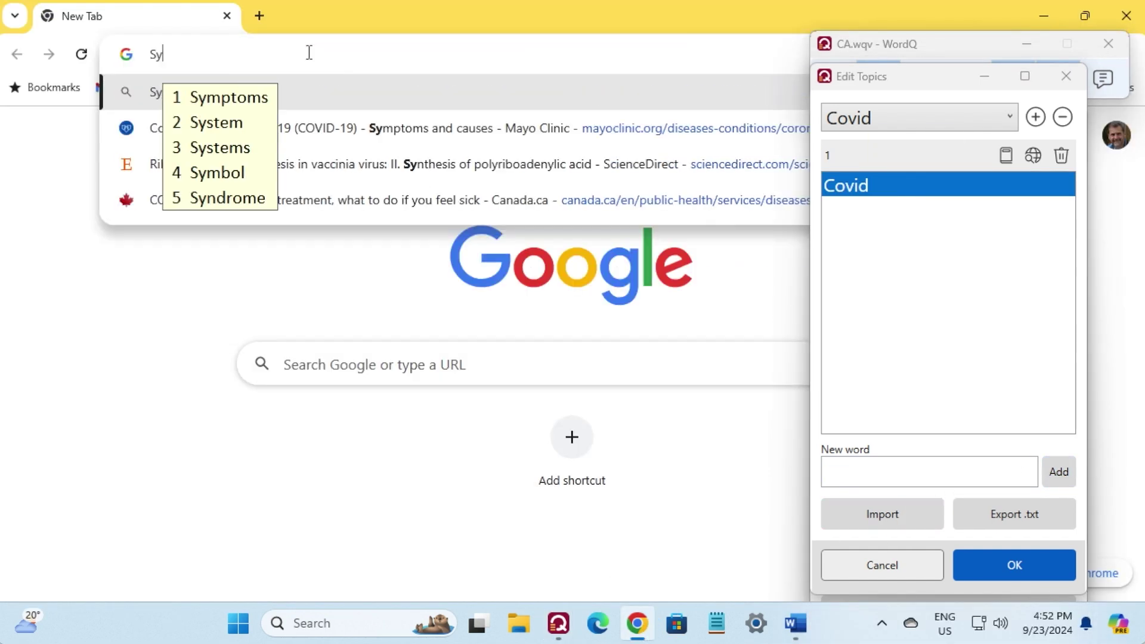
pyautogui.write('mptoms of')
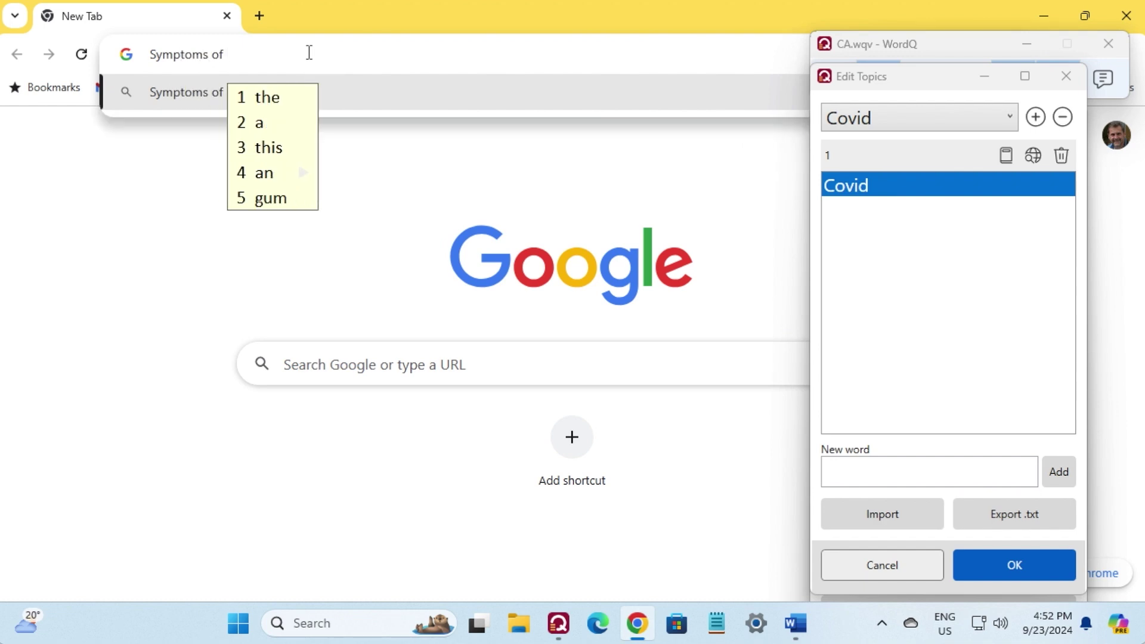
pyautogui.write(' Covid')
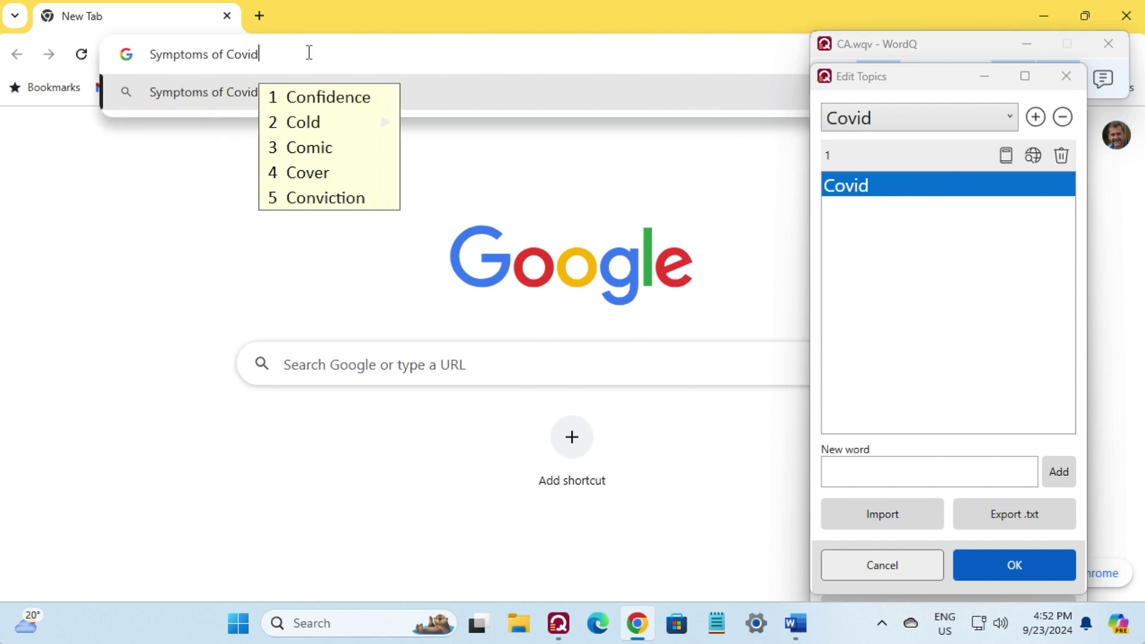
pyautogui.press('Return')
pyautogui.scroll(-13, 304, 272)
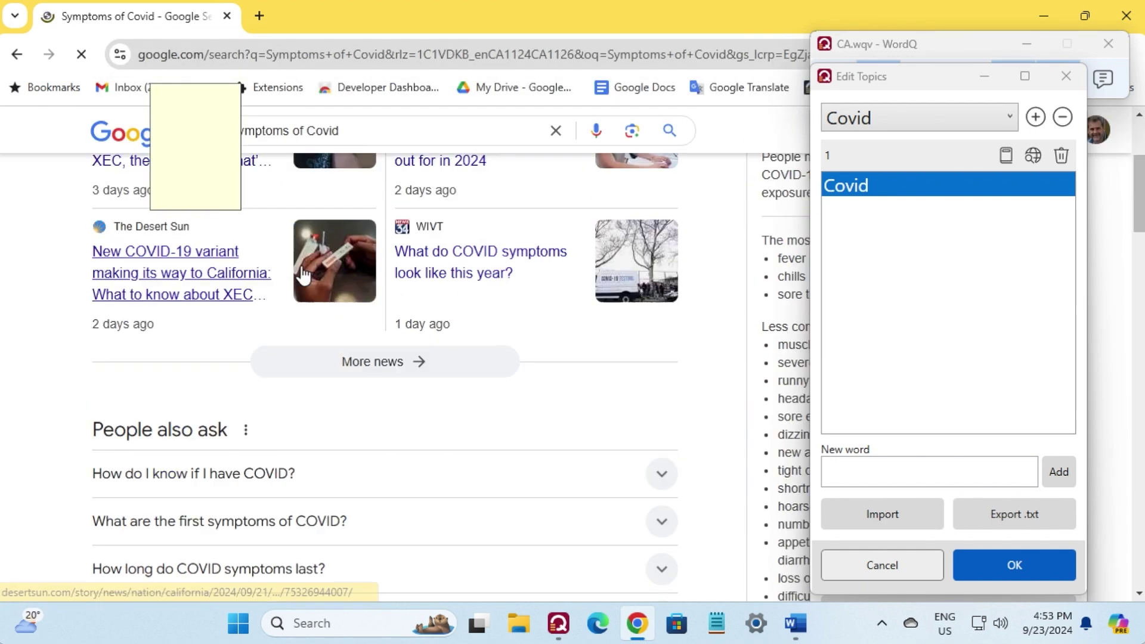
pyautogui.click(322, 232)
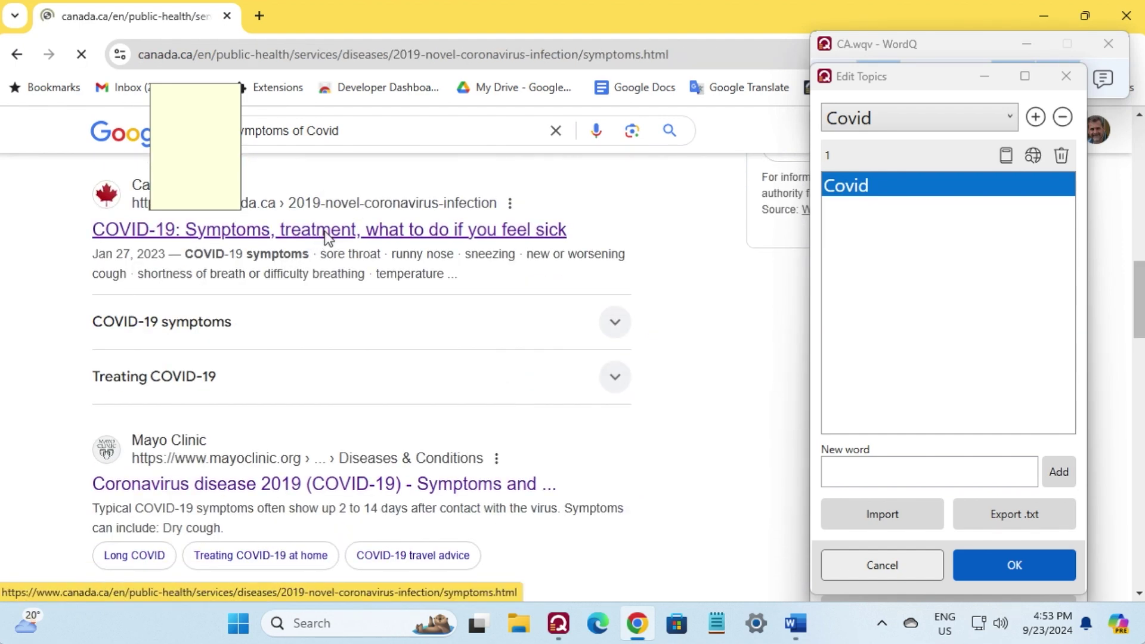
pyautogui.scroll(-8, 291, 313)
pyautogui.scroll(-6, 291, 312)
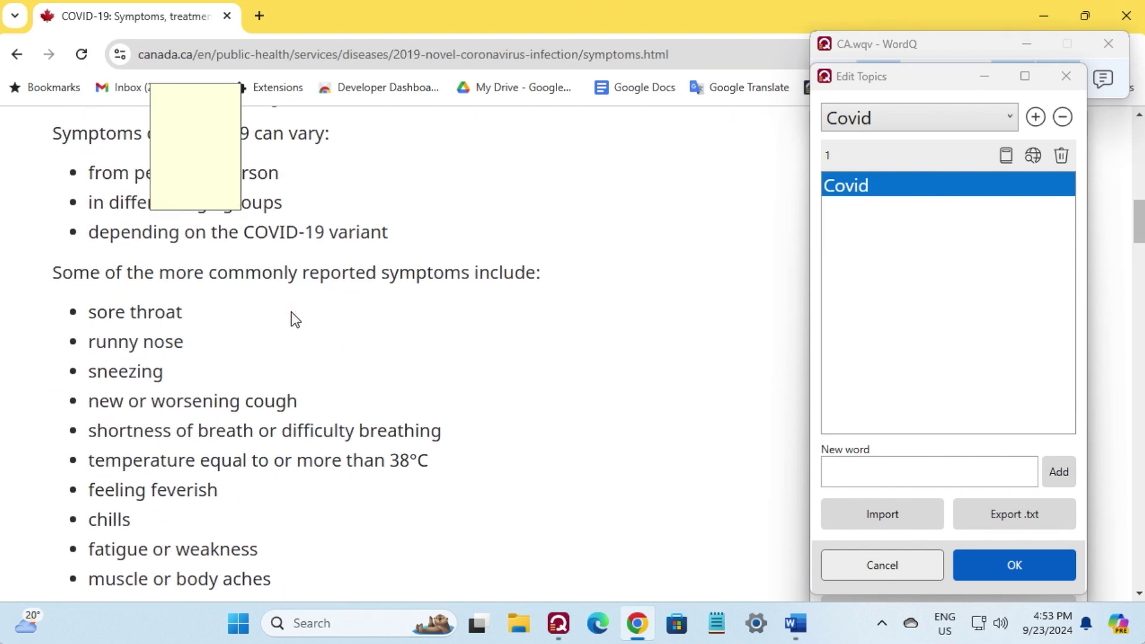
pyautogui.scroll(2, 291, 312)
pyautogui.moveTo(87, 316); pyautogui.dragTo(295, 484)
pyautogui.rightClick(295, 484)
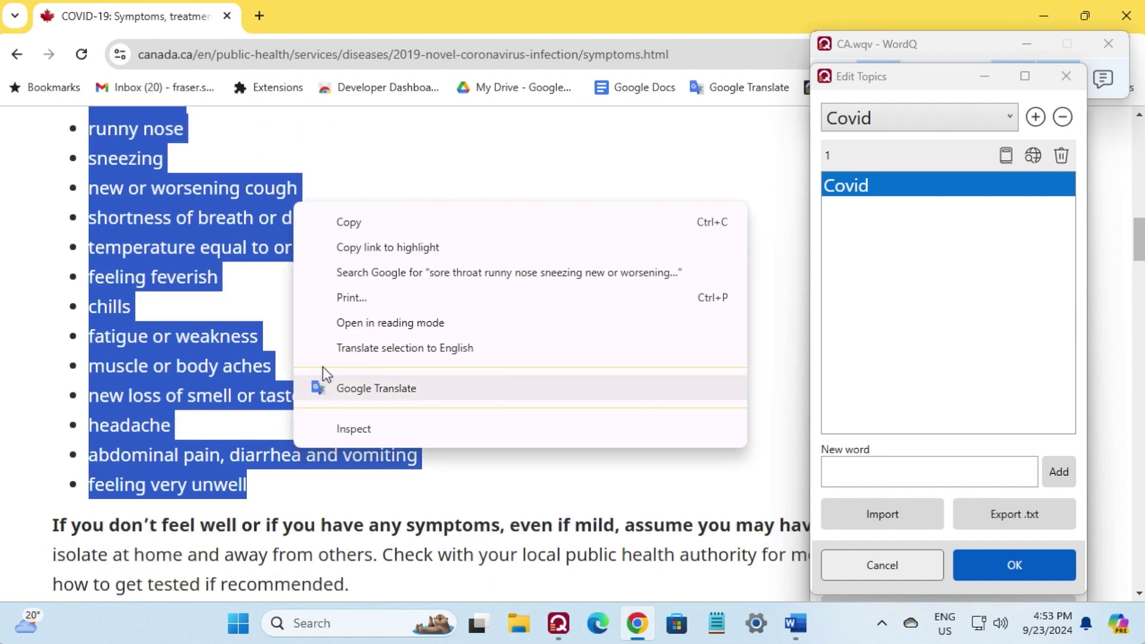
pyautogui.click(377, 228)
# Import the copied symptoms as lowercase words, add all 13 to the Covid topic, and save
pyautogui.click(874, 511)
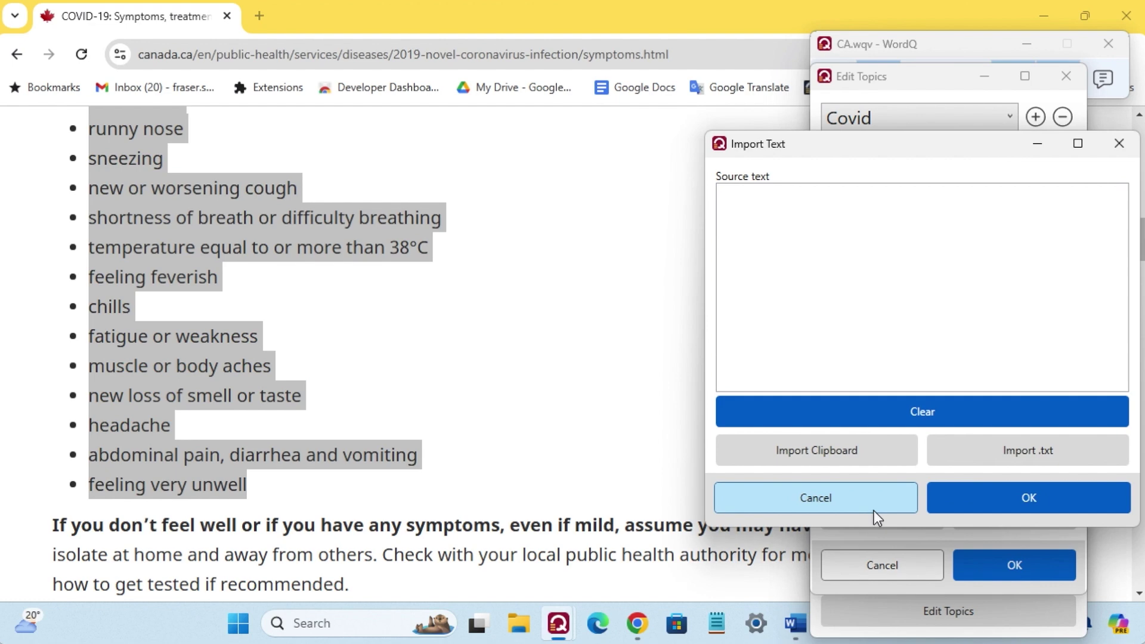
pyautogui.click(857, 452)
pyautogui.click(980, 491)
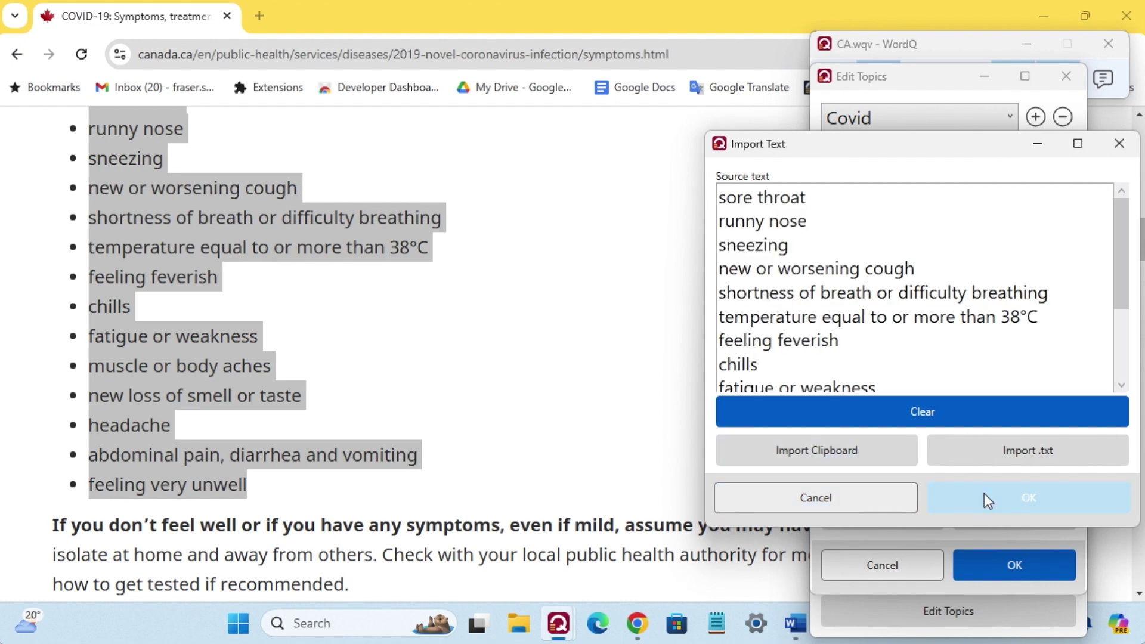
pyautogui.click(995, 370)
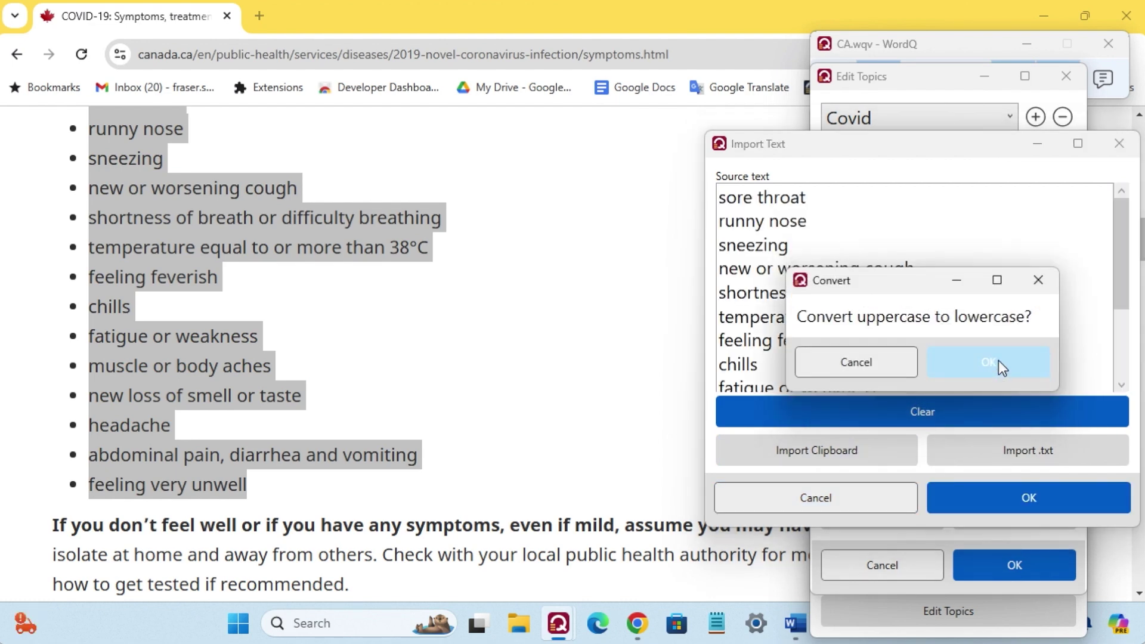
pyautogui.click(998, 360)
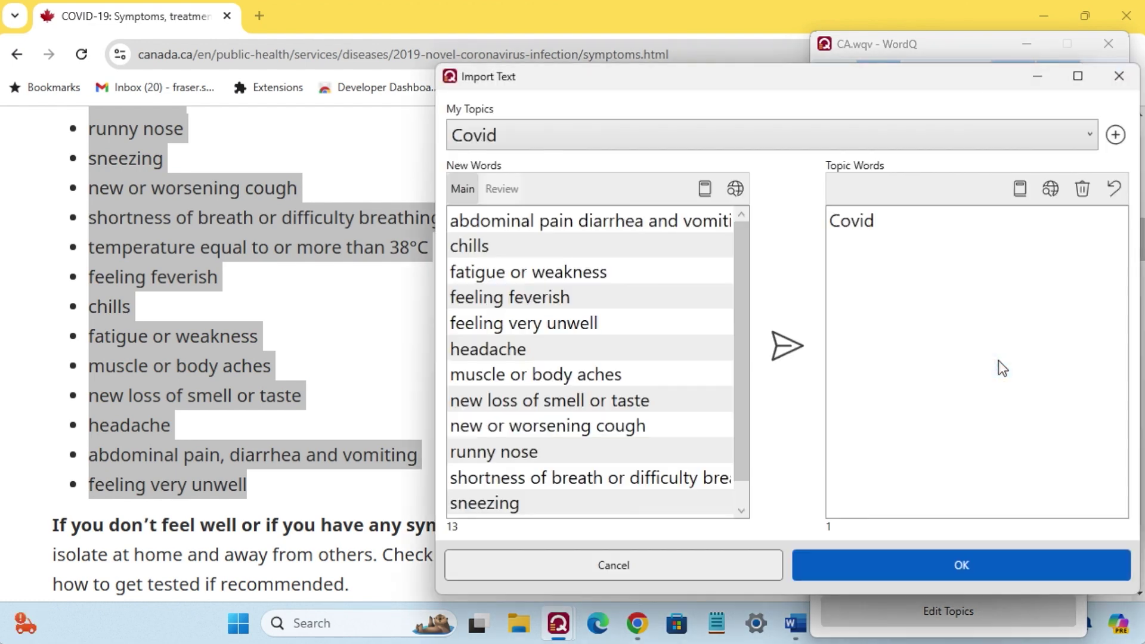
pyautogui.click(785, 345)
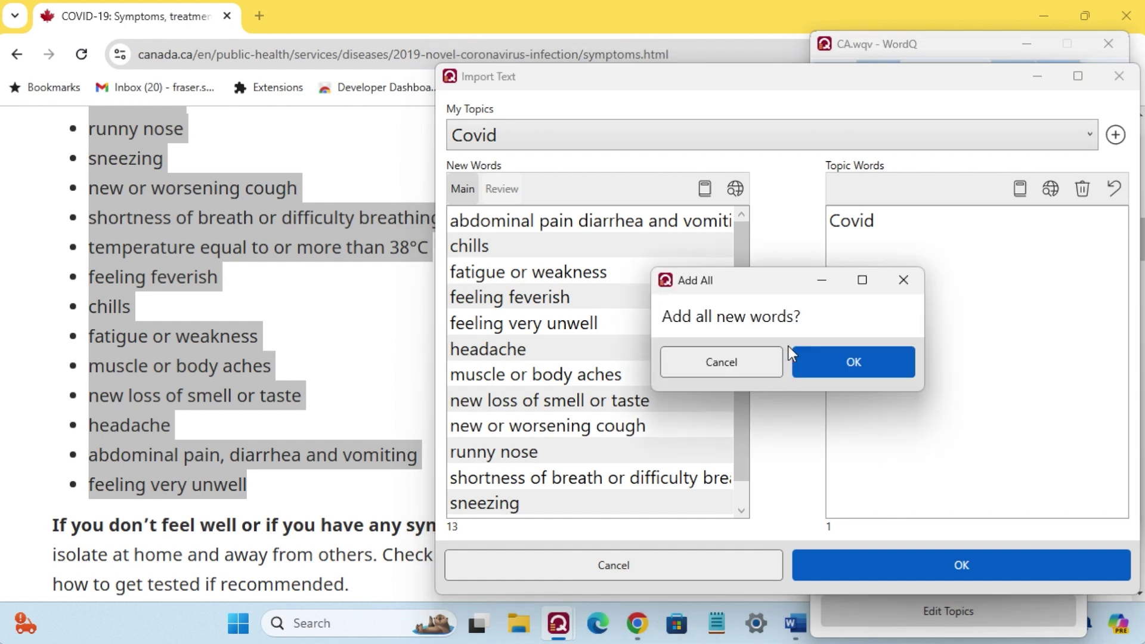
pyautogui.click(852, 360)
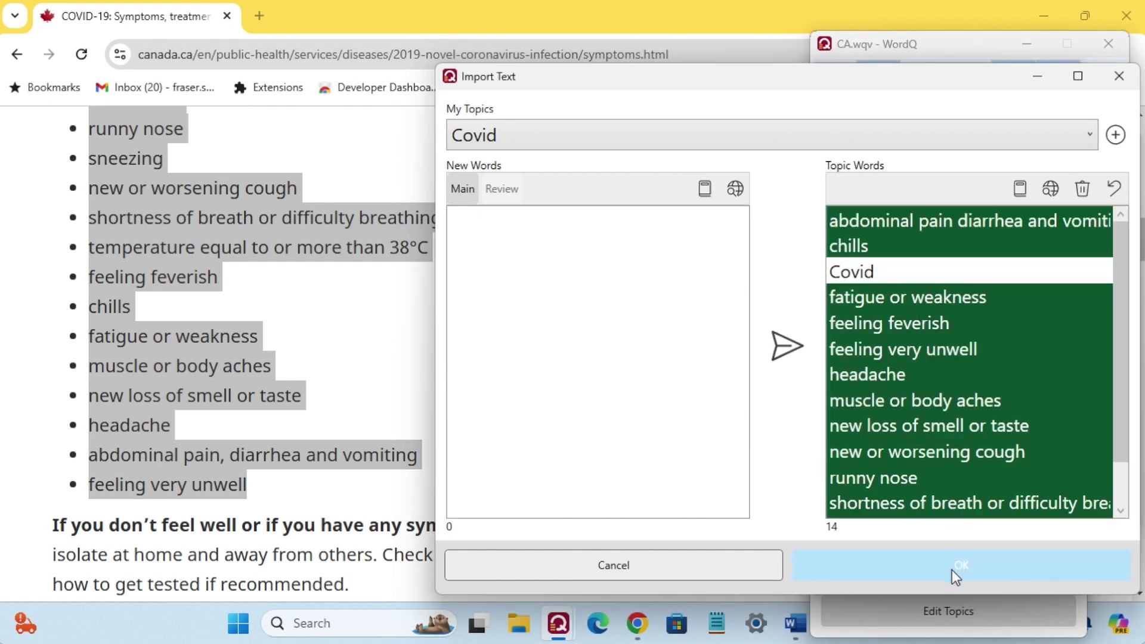
pyautogui.click(951, 570)
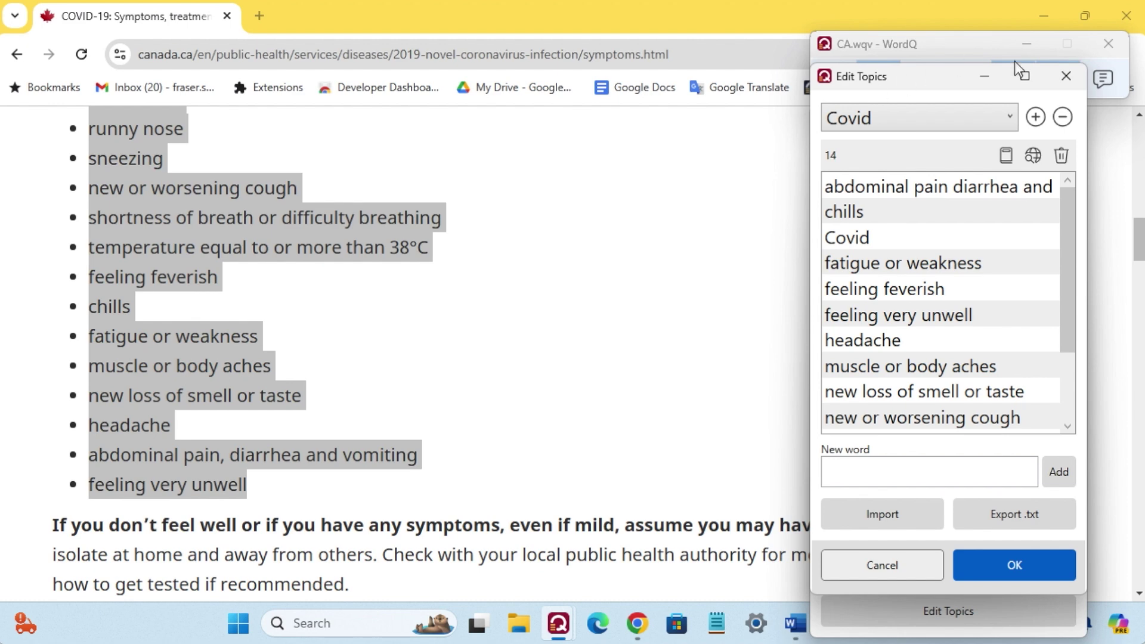
pyautogui.click(1125, 15)
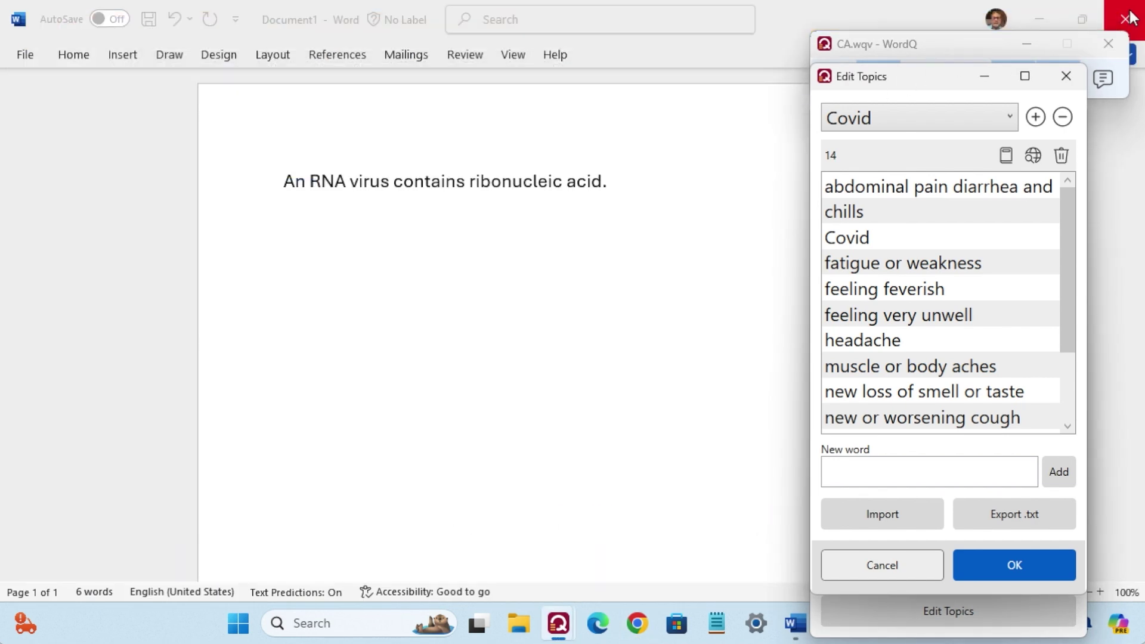
pyautogui.click(1014, 569)
# Type 'With Covid you may experience chills, fatigue or weakness, new loss of smell or taste, and generally feeling very unwell.' from Covid predictions
pyautogui.click(430, 340)
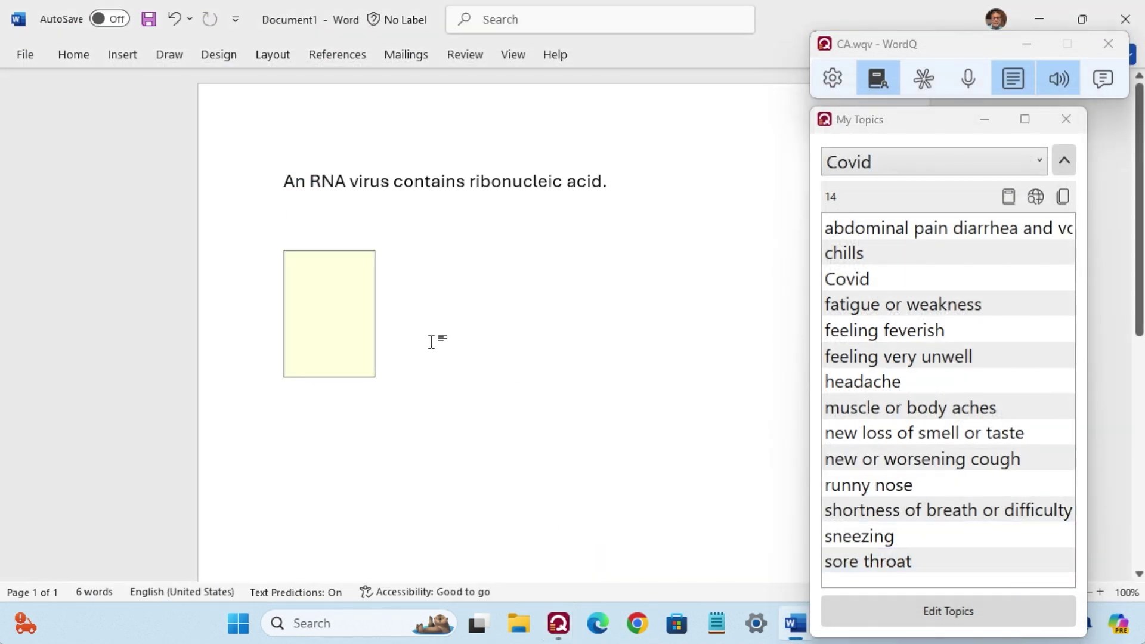
pyautogui.write('With C')
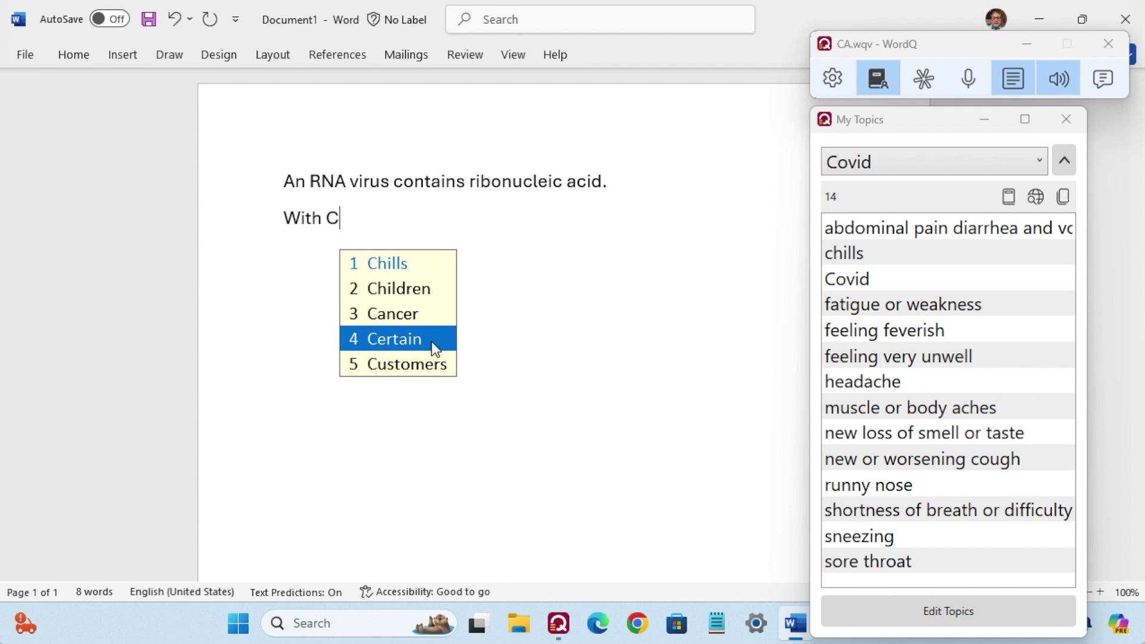
pyautogui.write('ovid you may ')
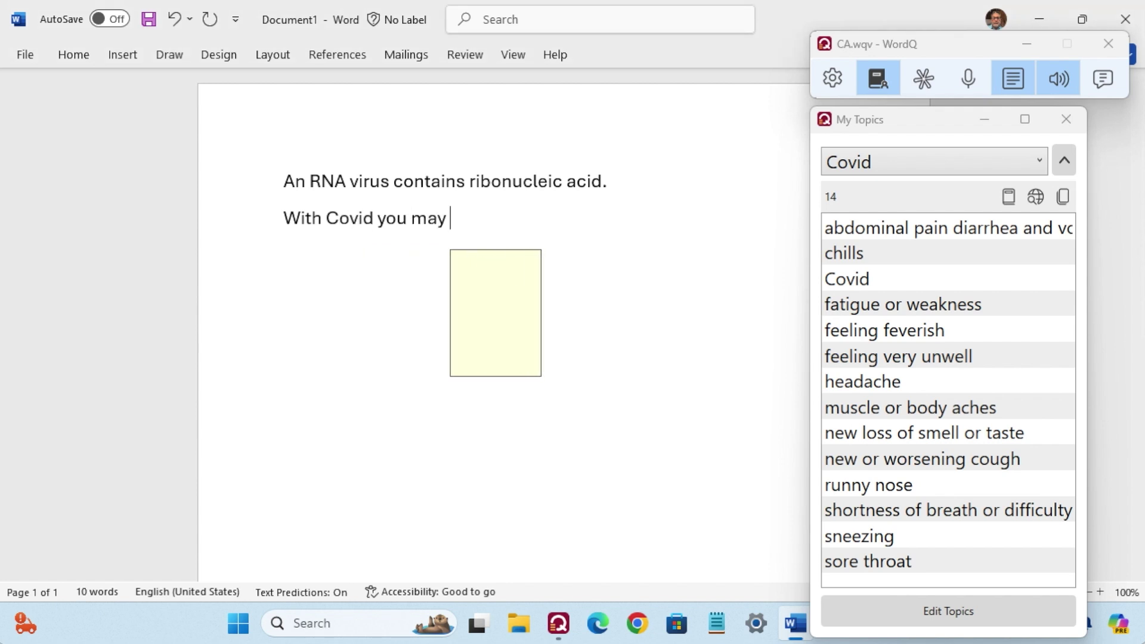
pyautogui.write('exper')
pyautogui.write('1ch')
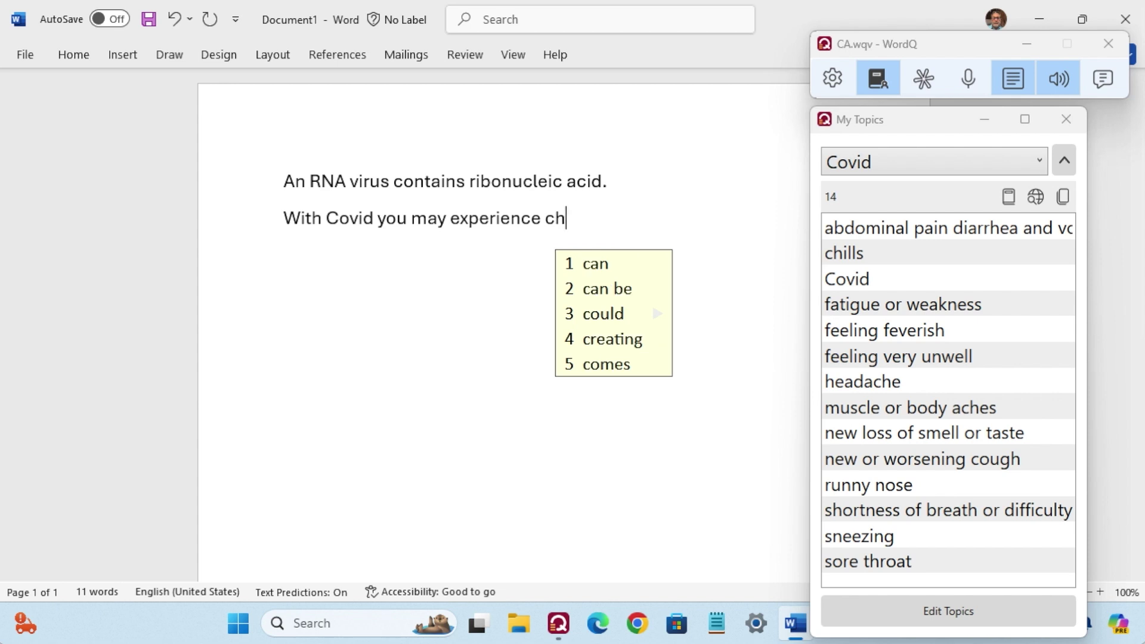
pyautogui.write('i')
pyautogui.write('ll3')
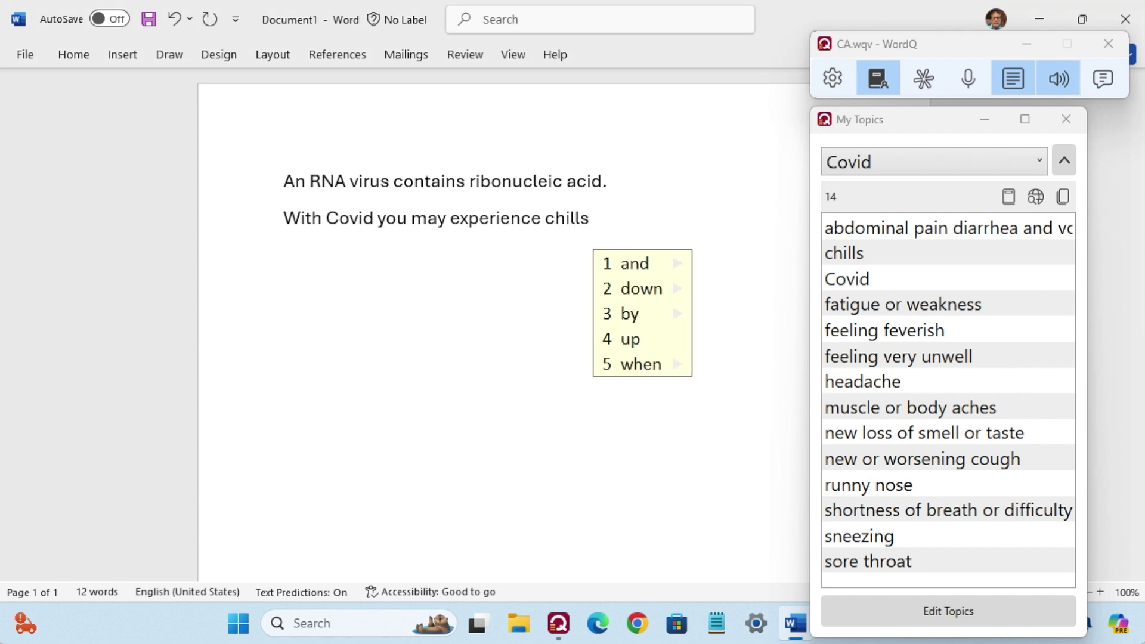
pyautogui.write(', fat')
pyautogui.write('1')
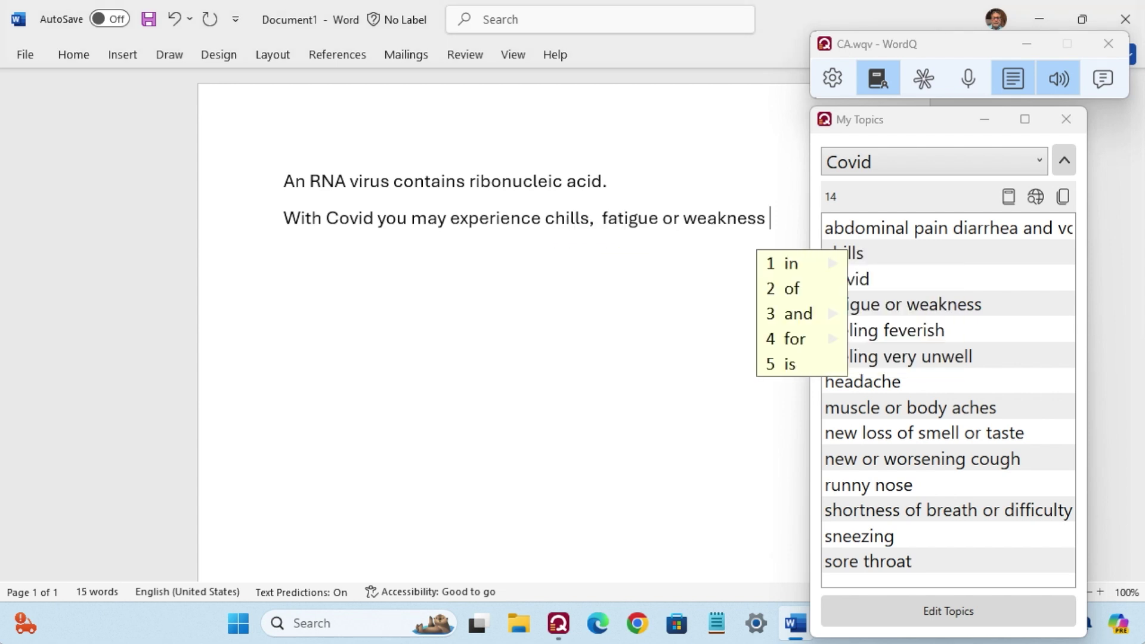
pyautogui.write(', new')
pyautogui.write('1')
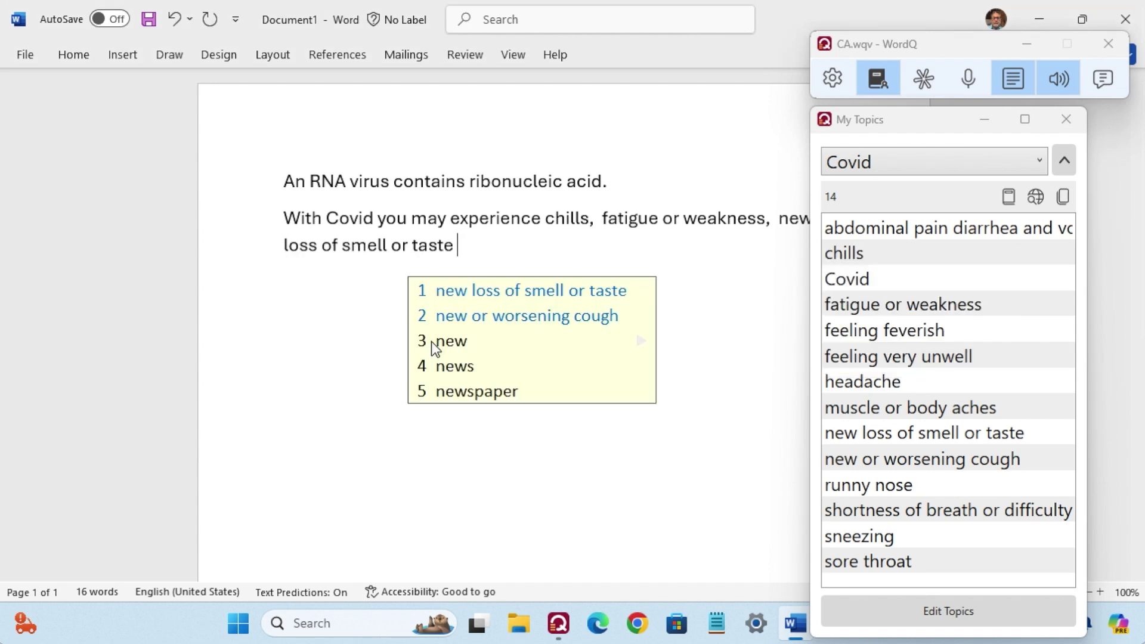
pyautogui.write(', and ge')
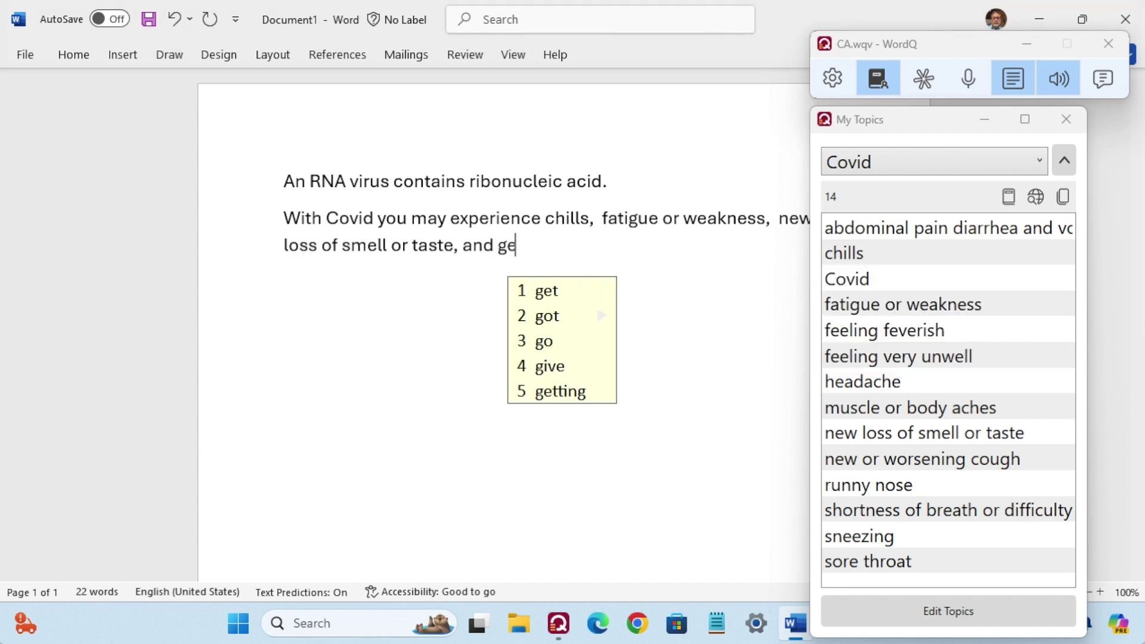
pyautogui.write('nera')
pyautogui.write('2')
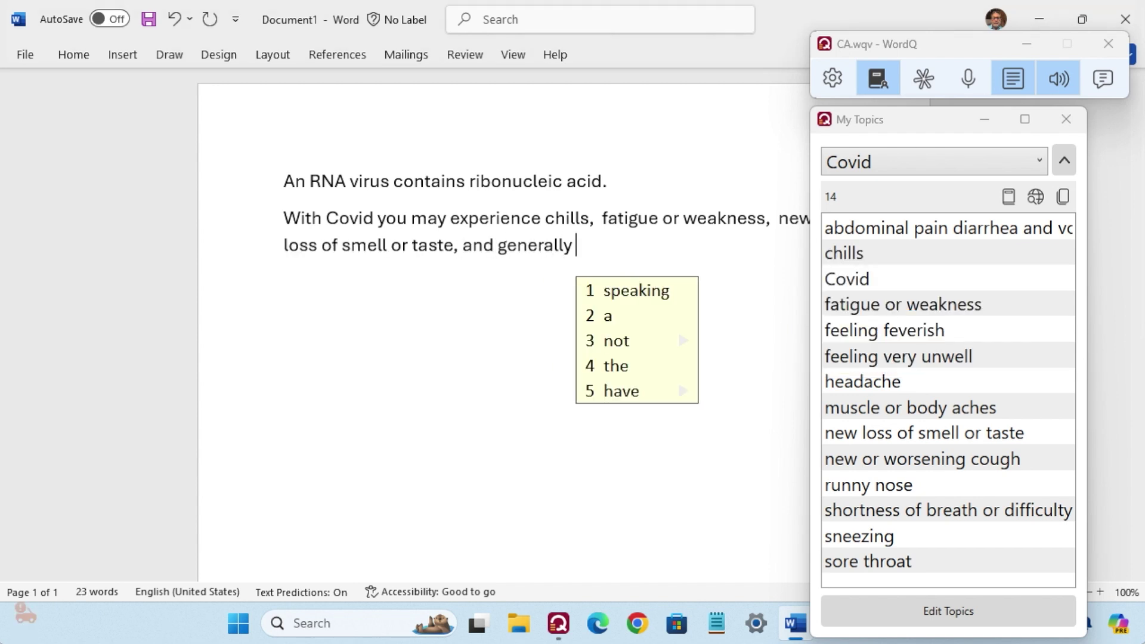
pyautogui.write('fee')
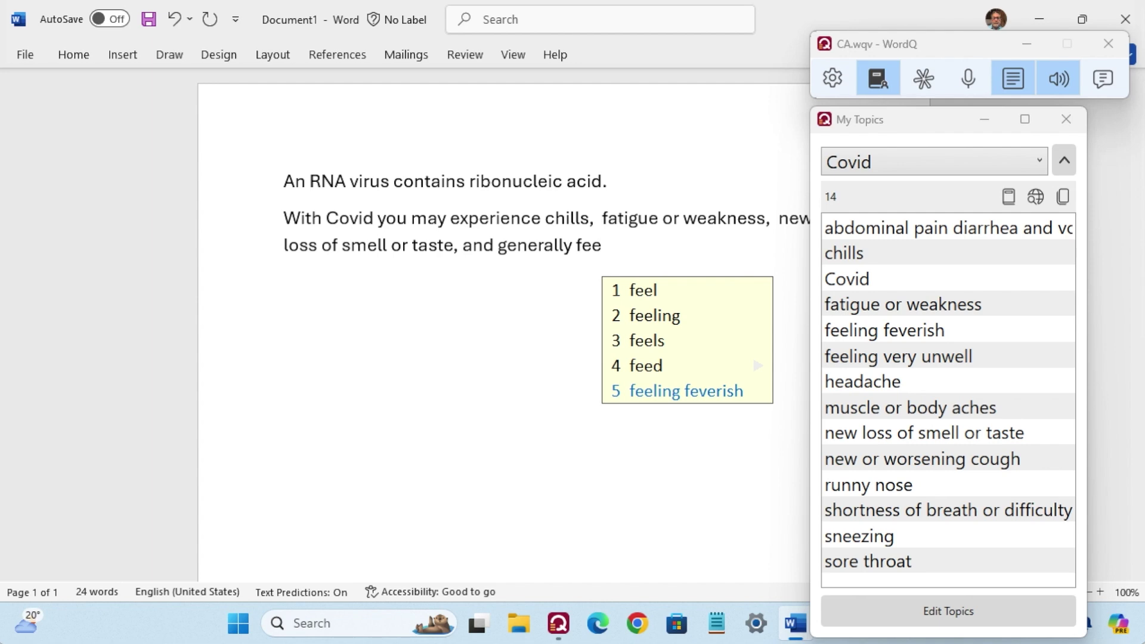
pyautogui.write('li3')
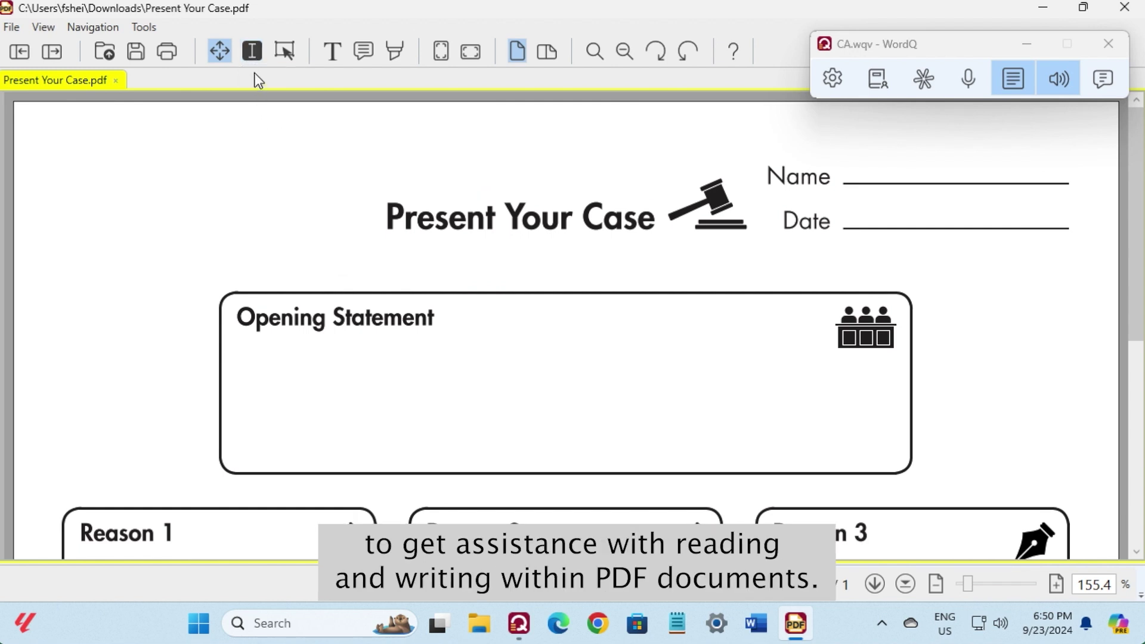
# Select the title 'Present Your Case' and have WordQ read it aloud
pyautogui.click(253, 50)
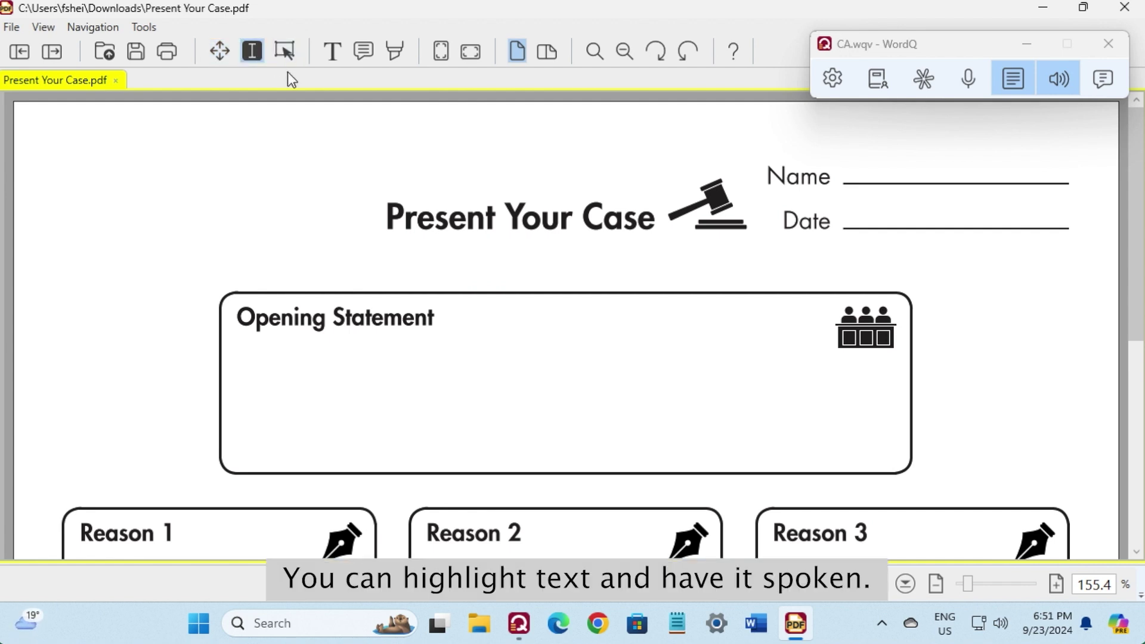
pyautogui.moveTo(385, 216); pyautogui.dragTo(658, 219)
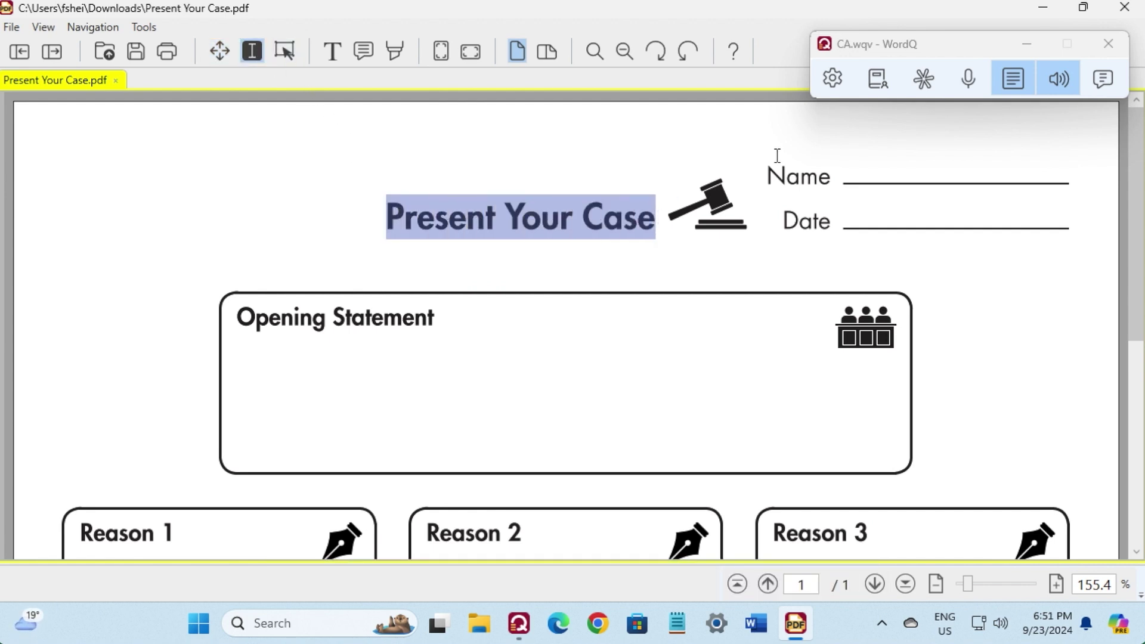
pyautogui.click(1111, 76)
pyautogui.click(332, 51)
# Add an Opening Statement text box reading 'I would like to have longer weekends.'
pyautogui.moveTo(244, 350); pyautogui.dragTo(836, 450)
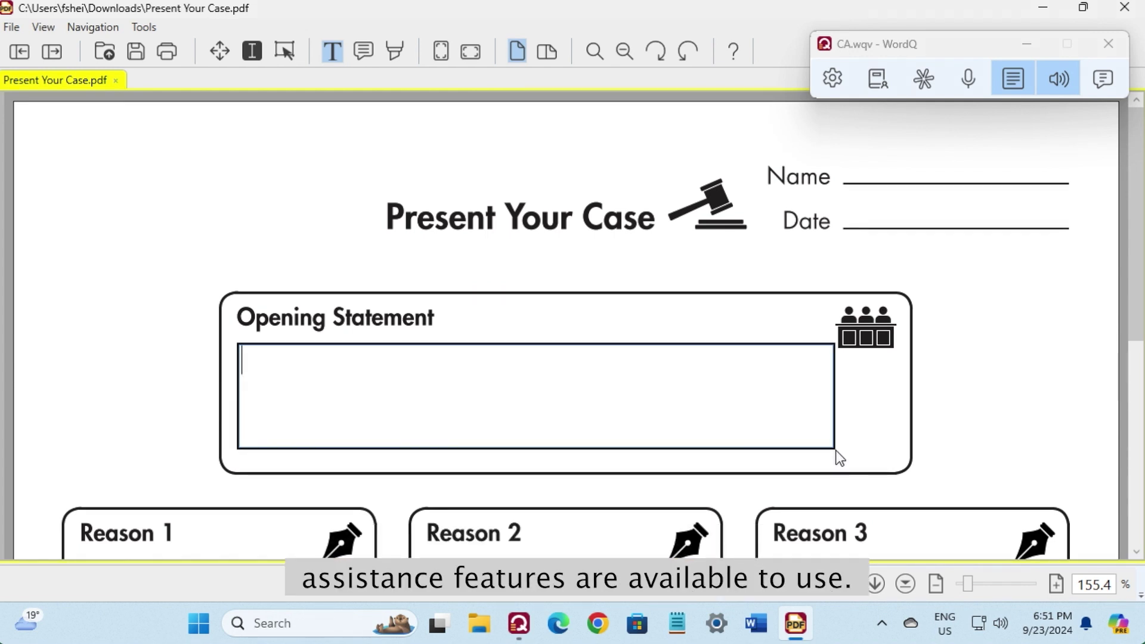
pyautogui.write('I')
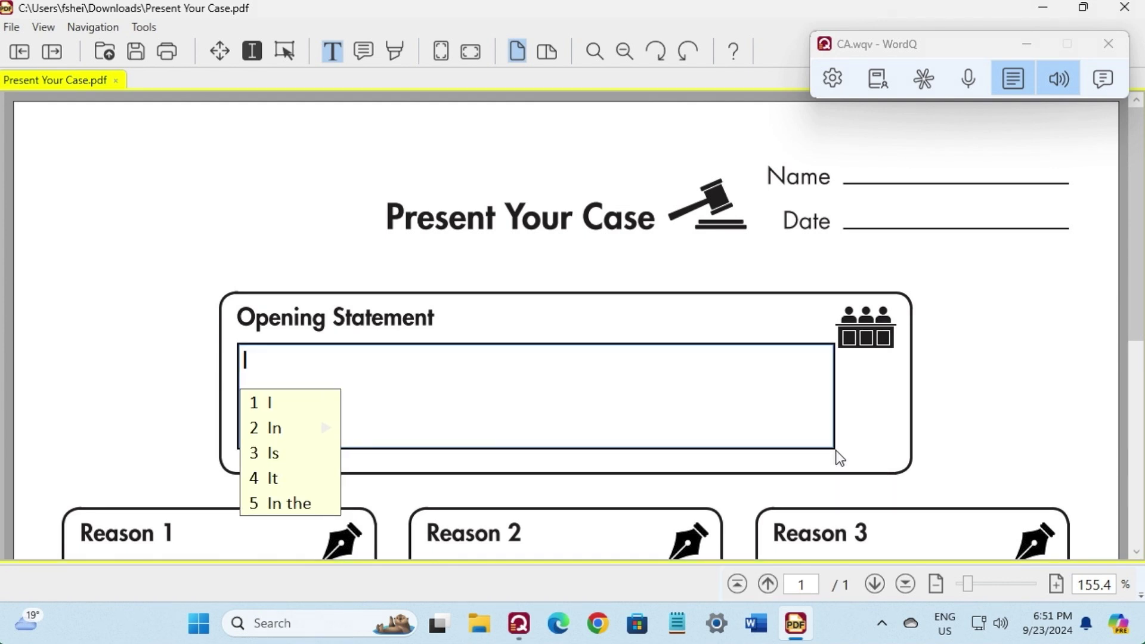
pyautogui.write(' wo1')
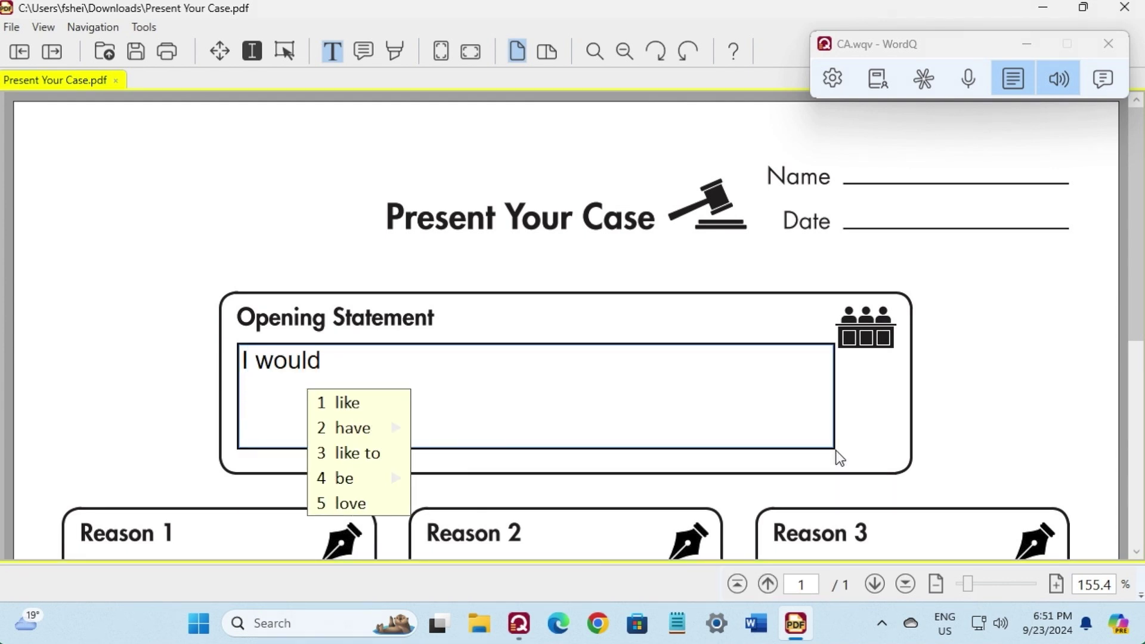
pyautogui.write('113')
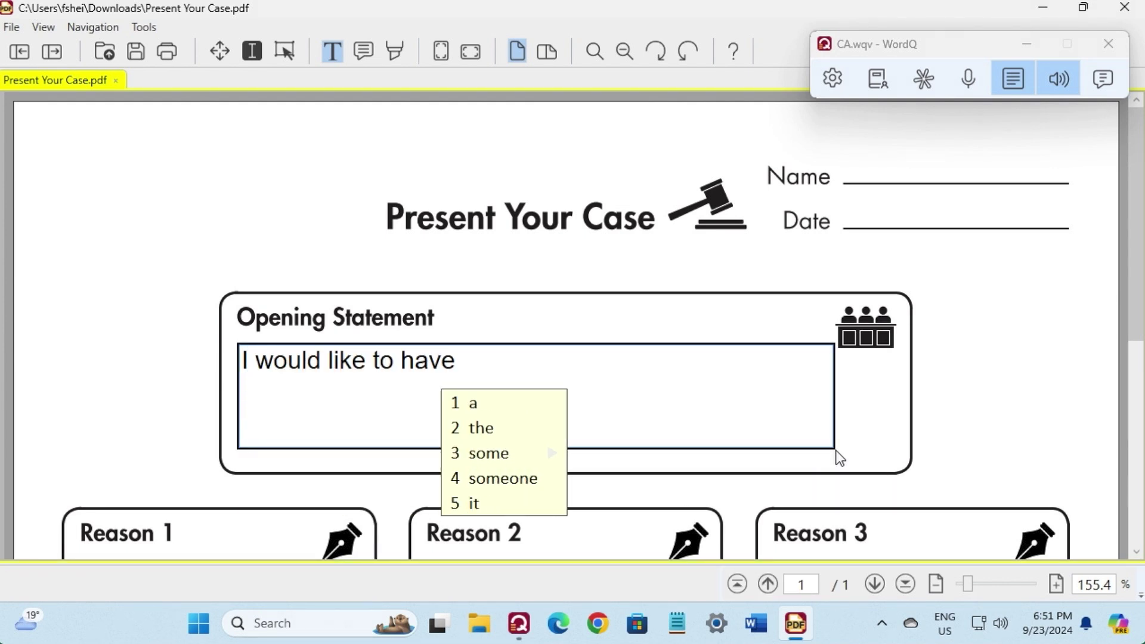
pyautogui.write('lon')
pyautogui.write('2')
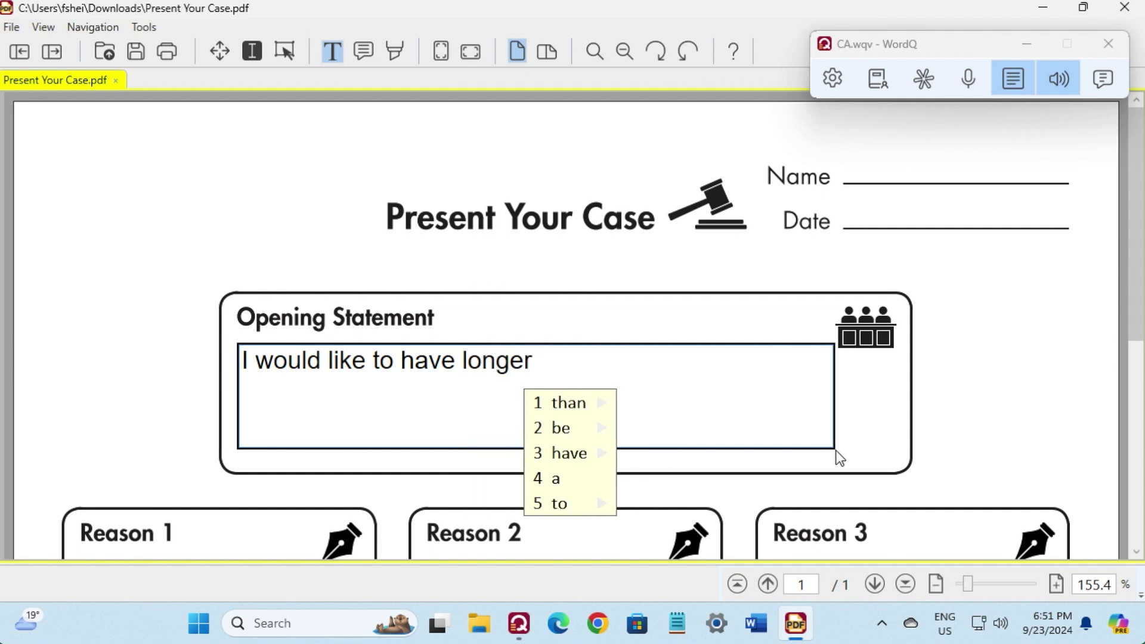
pyautogui.write('wee2.')
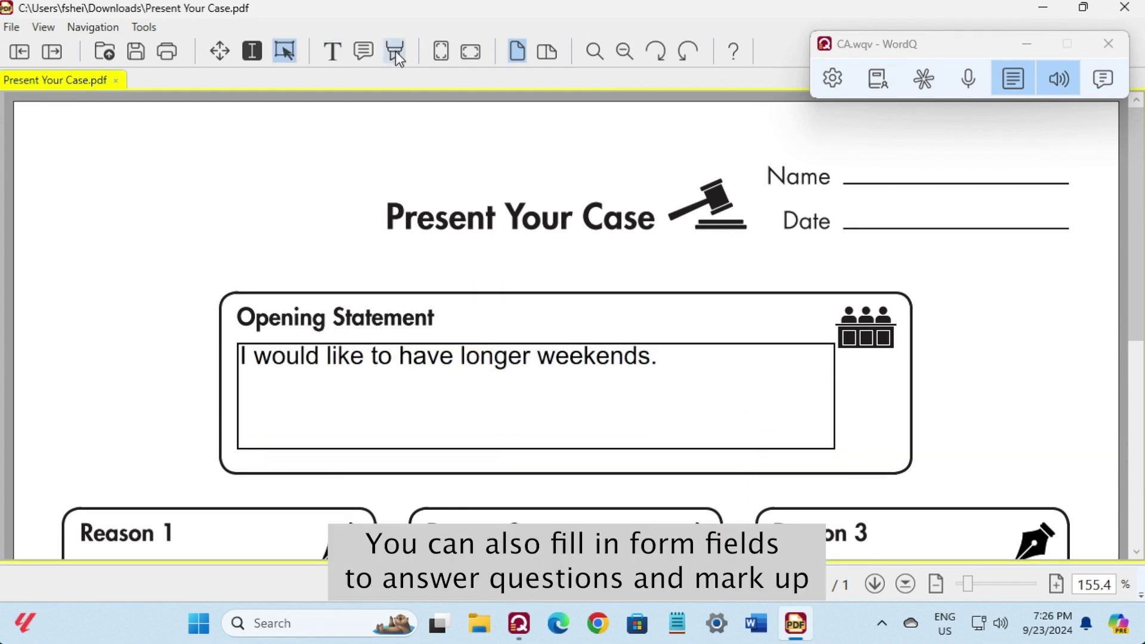
# Highlight the 'Reason 1' heading in yellow
pyautogui.click(396, 51)
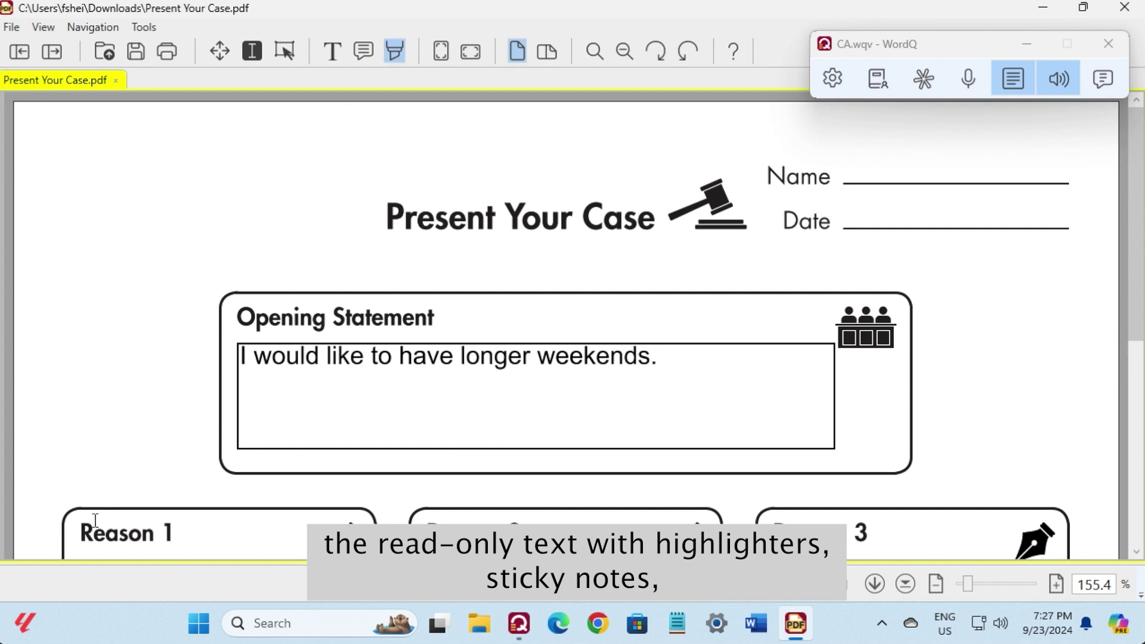
pyautogui.moveTo(79, 530); pyautogui.dragTo(174, 535)
pyautogui.scroll(-1, 219, 517)
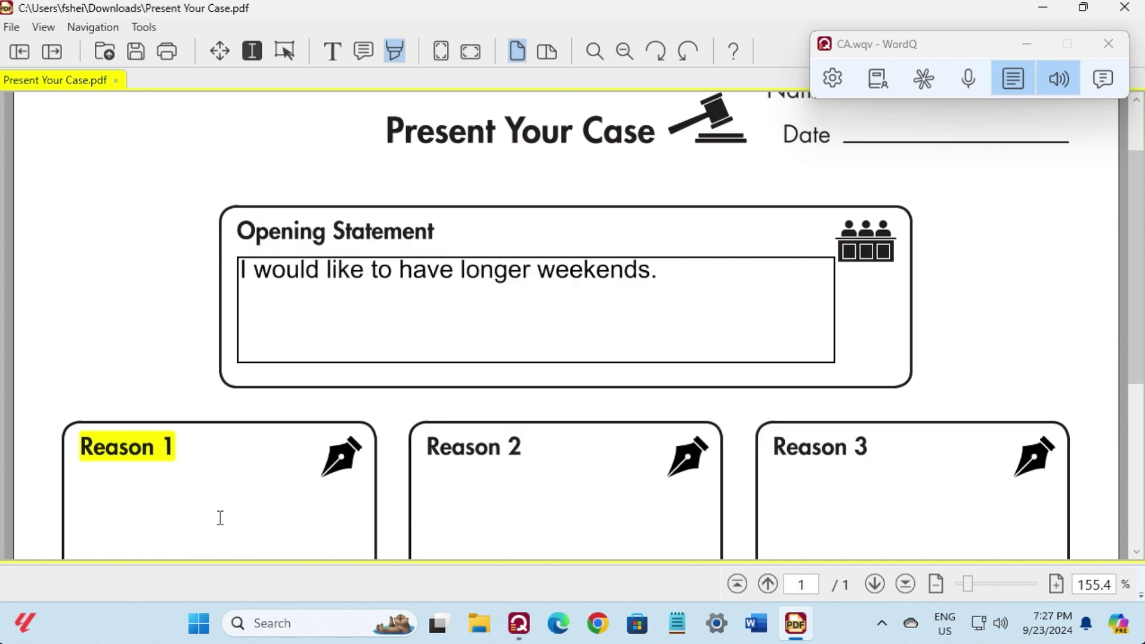
pyautogui.scroll(-1, 220, 518)
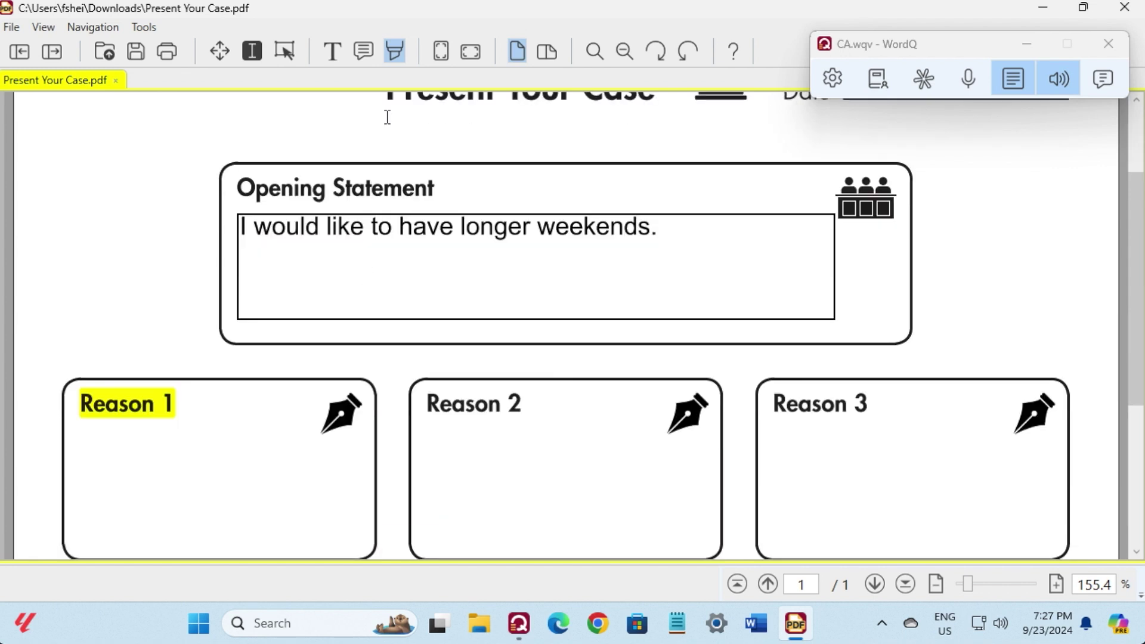
# Add a comment note 'I like to watch movies.' inside the Reason 1 box
pyautogui.click(367, 49)
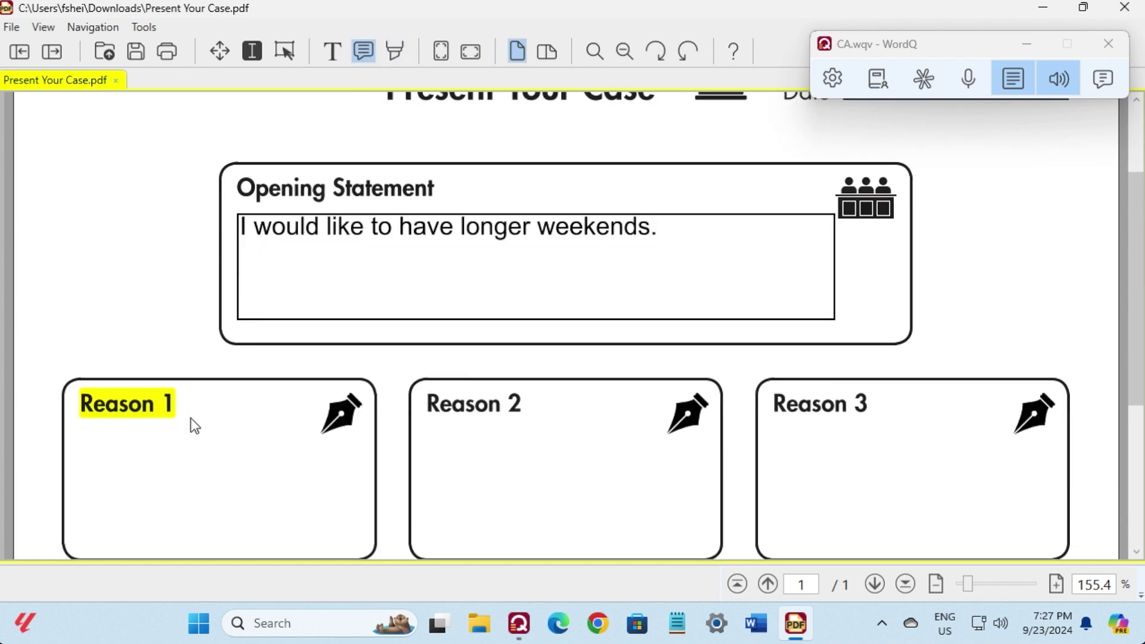
pyautogui.click(126, 475)
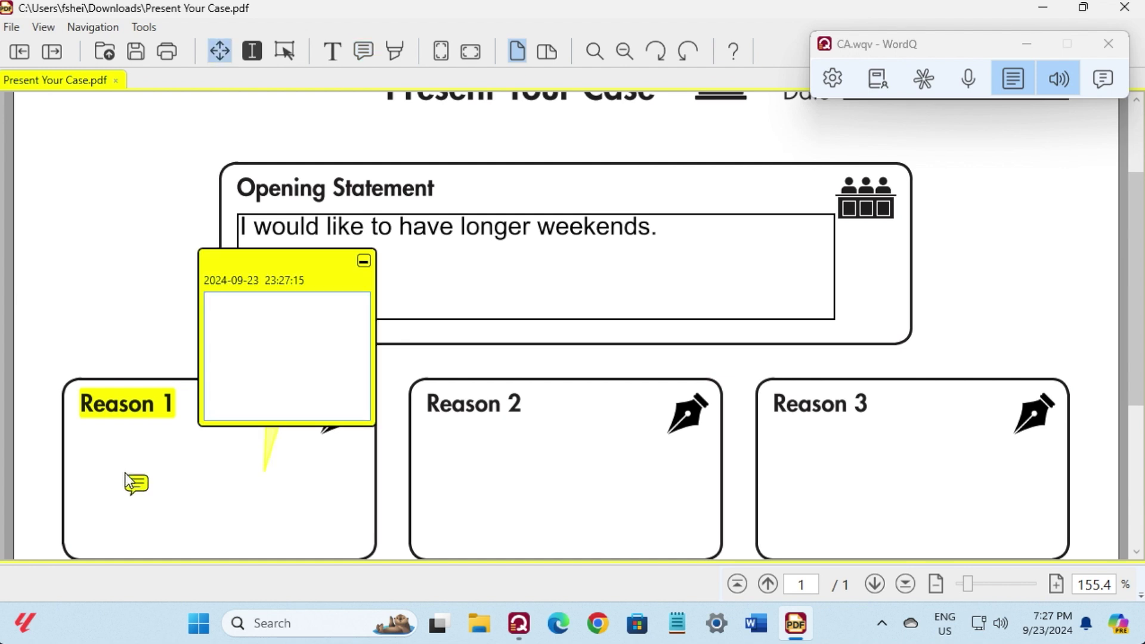
pyautogui.write('I ')
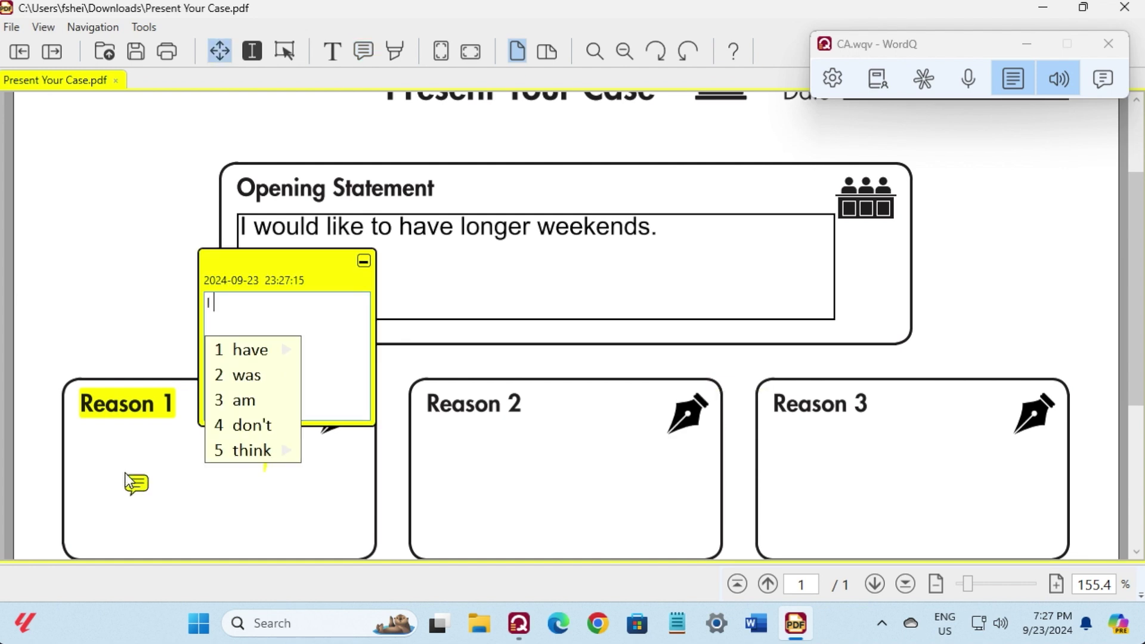
pyautogui.write('like to watc')
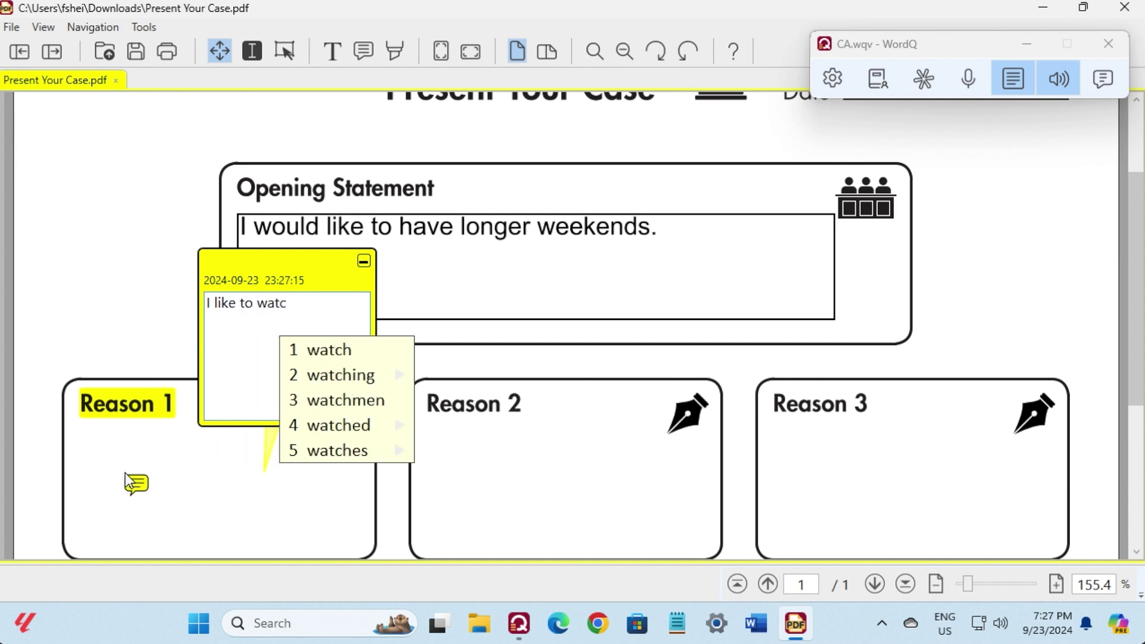
pyautogui.write('h mo')
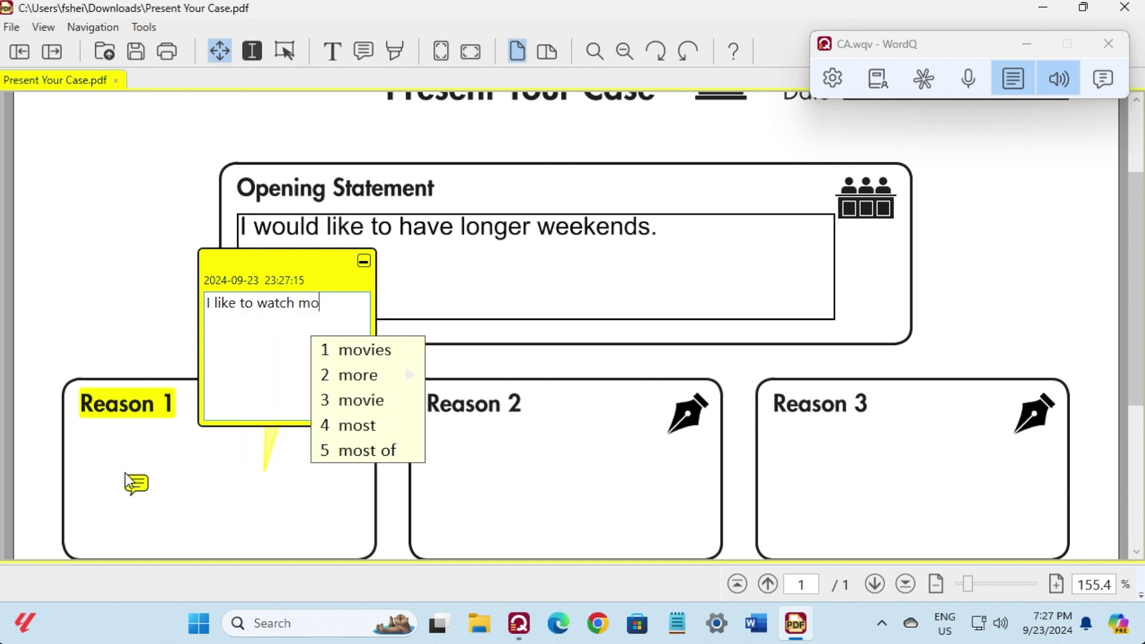
pyautogui.write('vies')
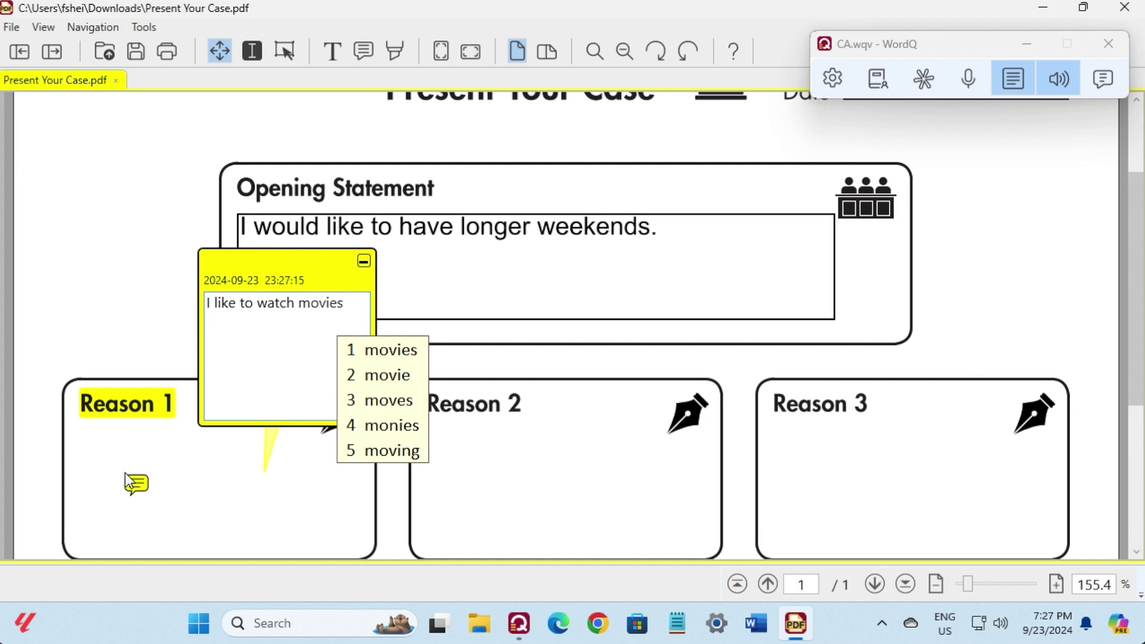
pyautogui.write('.')
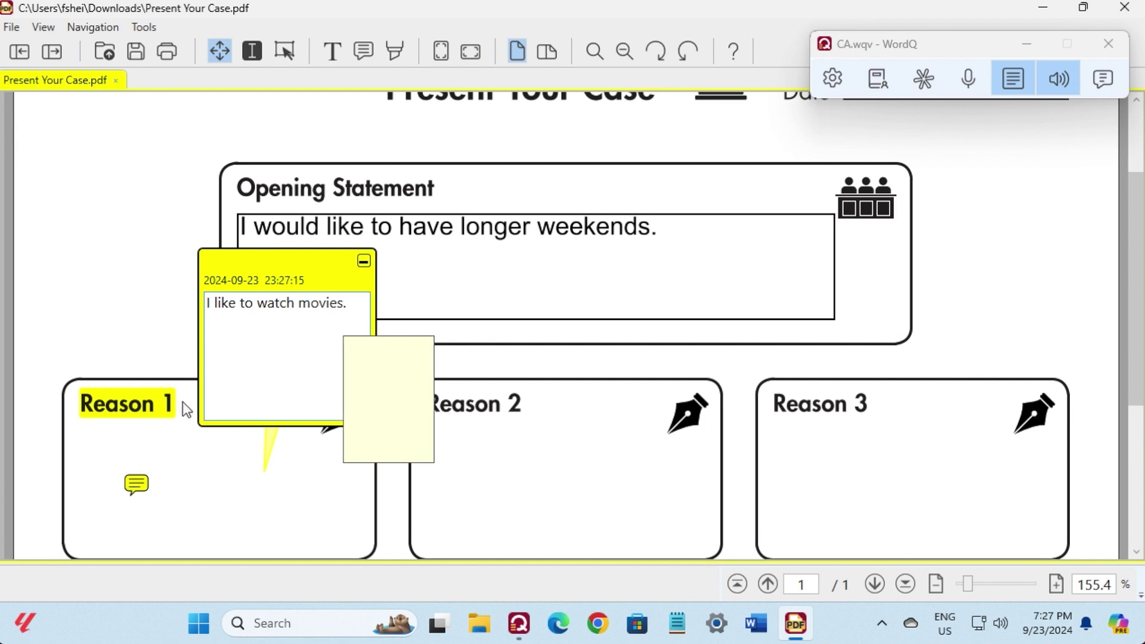
pyautogui.click(364, 260)
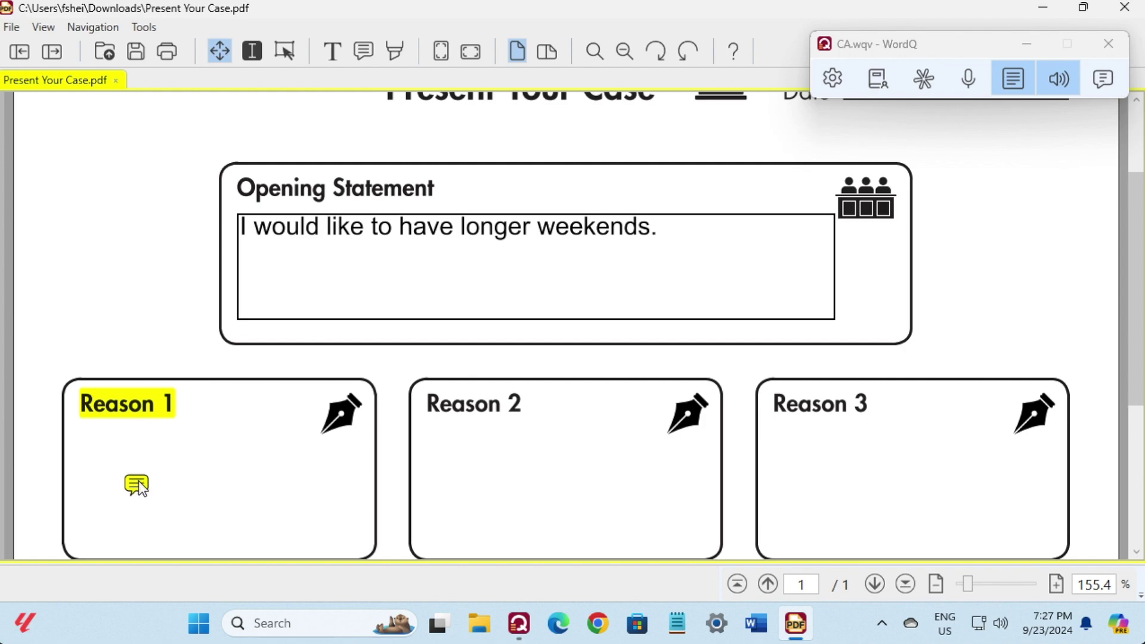
pyautogui.moveTo(138, 484)
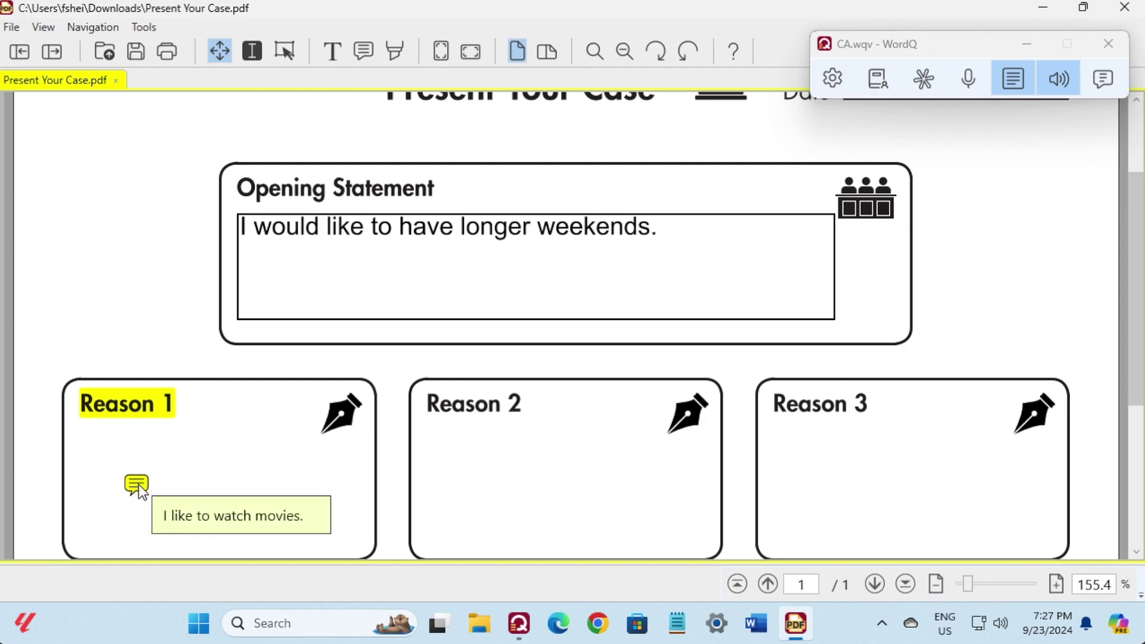